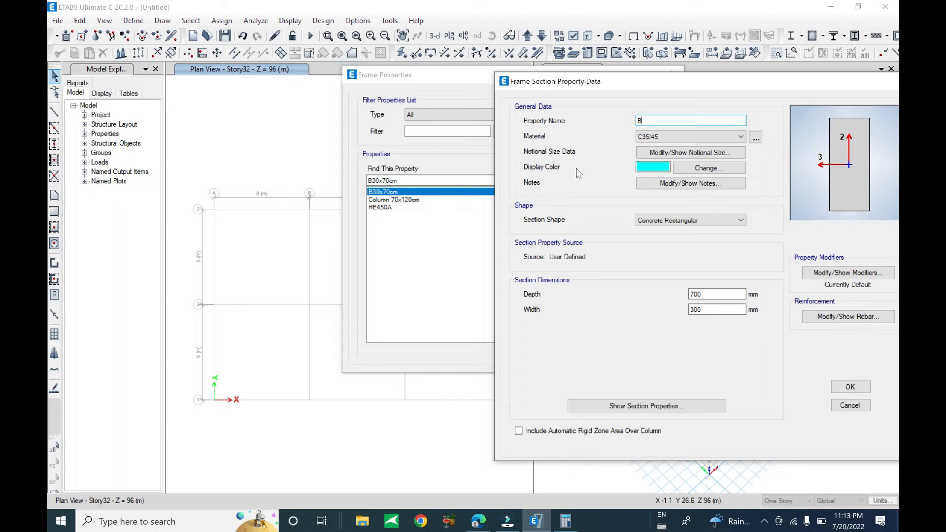
- Name the copied concrete beam section B30x50cm and set its depth to 500 mm with a width of 300 mm
text(30x50cm)
double_click(700, 294)
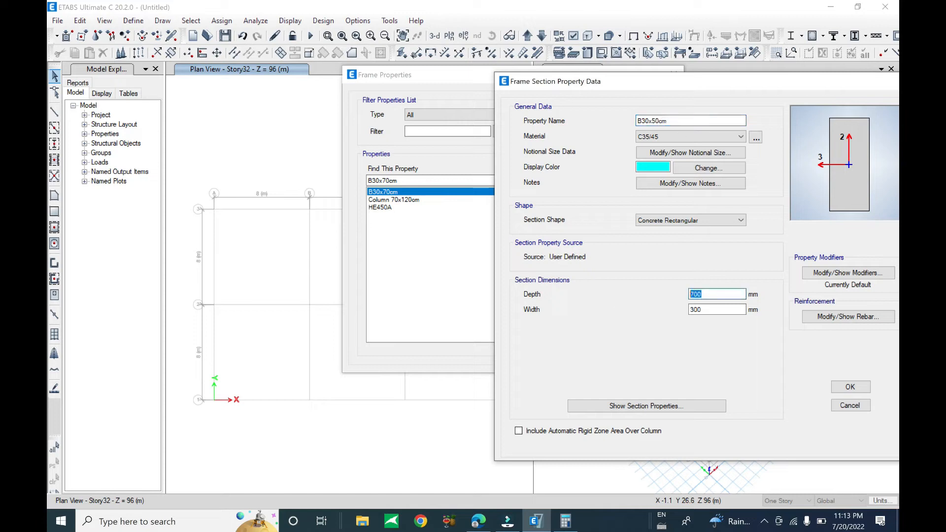
text(500)
click(708, 310)
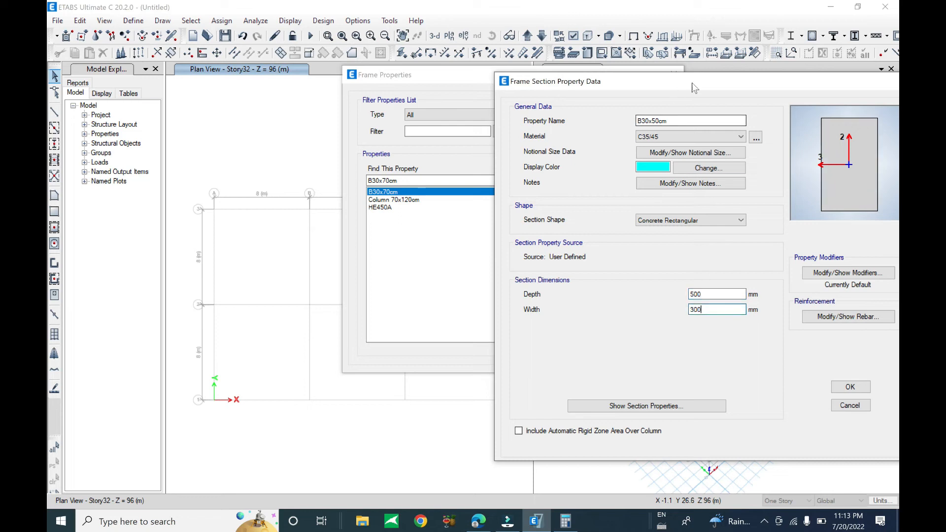
drag(695, 88, 493, 69)
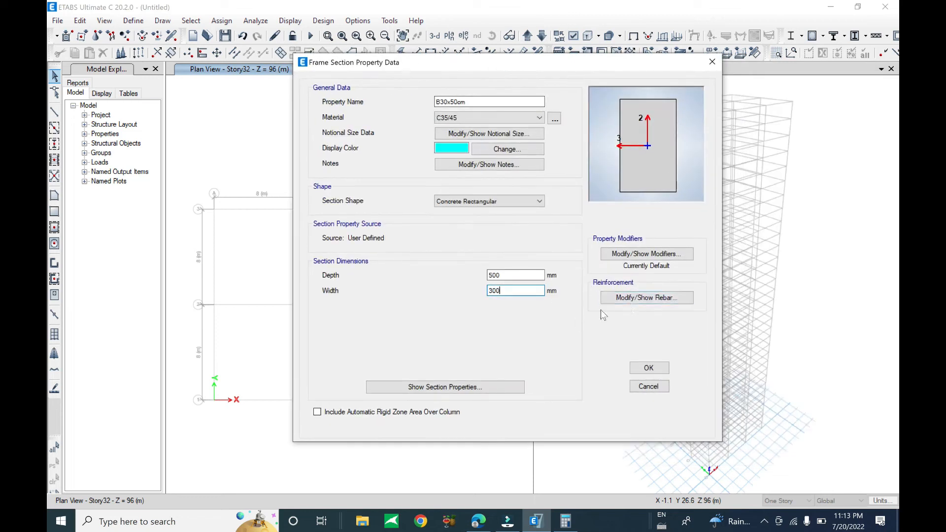
- Examine the reinforcement data of the B30x50cm section, including design type, rebar materials and cover
click(625, 297)
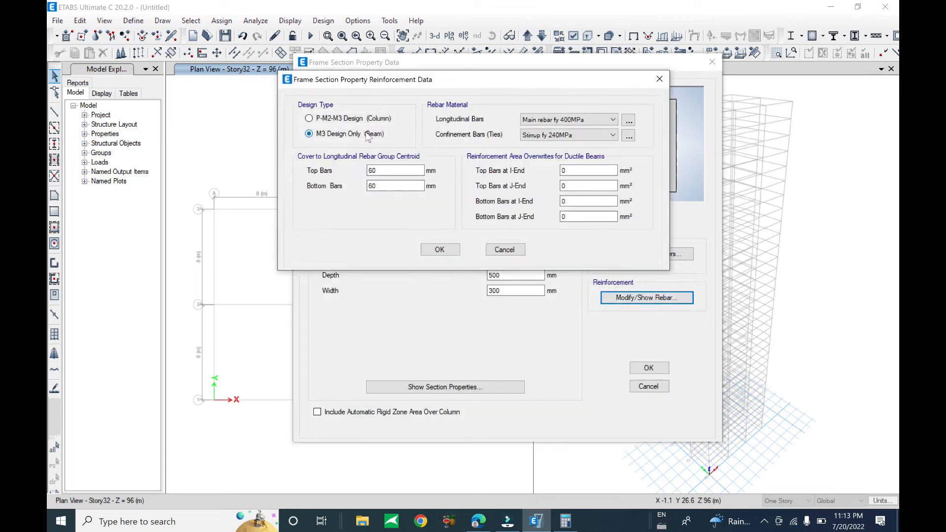
drag(367, 82, 352, 177)
click(641, 177)
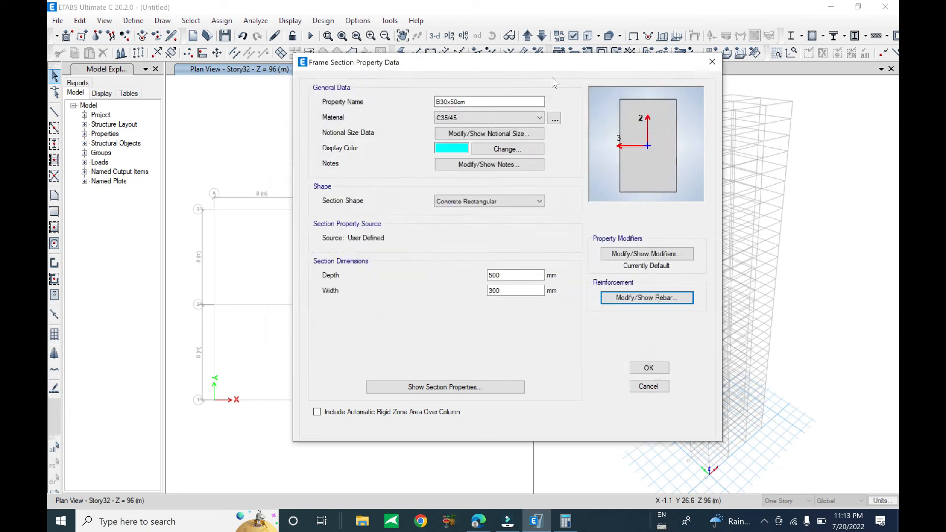
- Save the B30x50cm section and accept the frame properties list
drag(494, 65, 288, 310)
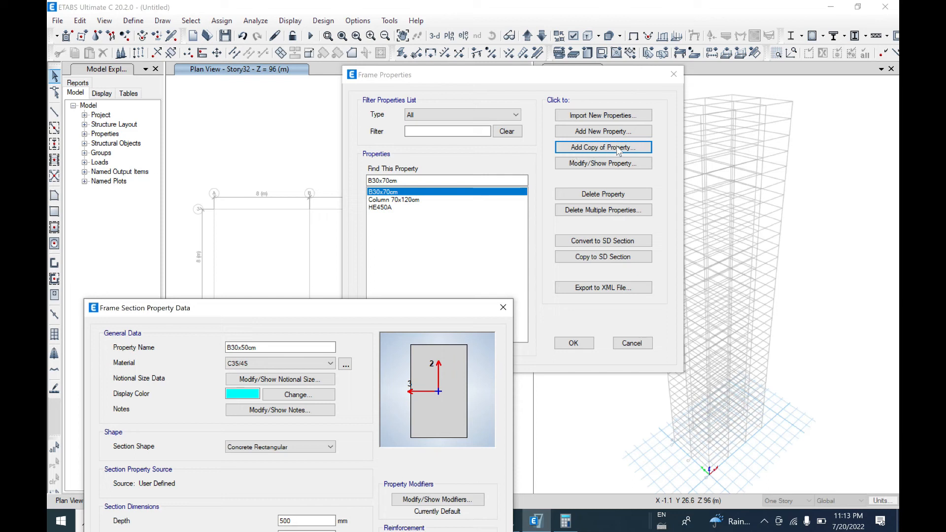
drag(365, 302, 641, 87)
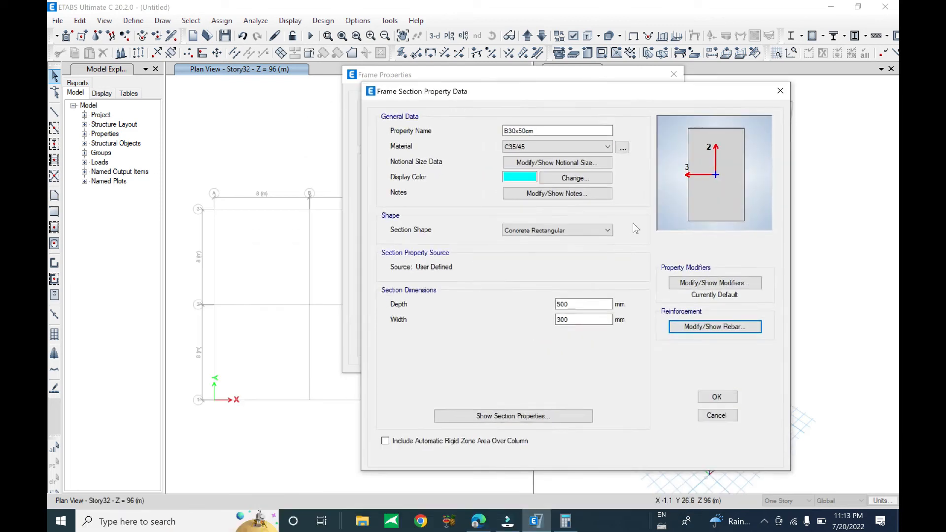
drag(570, 105, 718, 14)
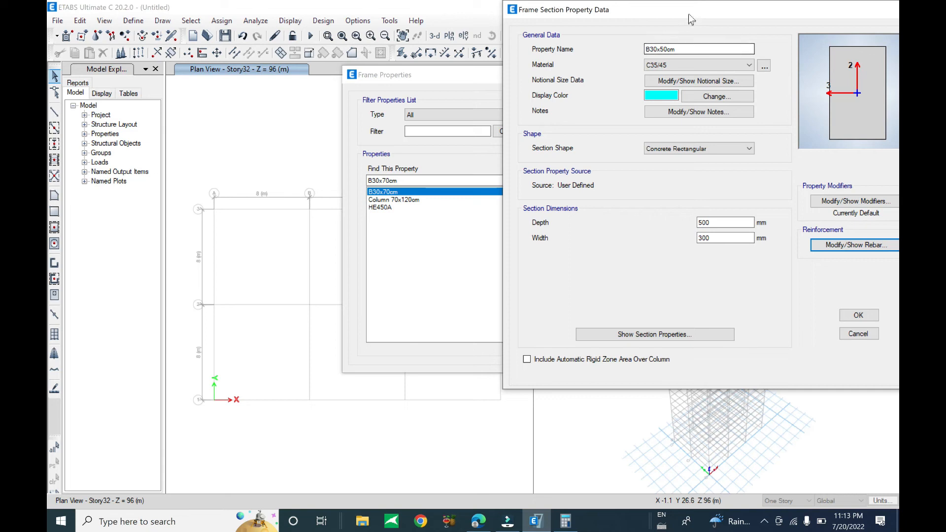
drag(699, 9, 567, 14)
click(727, 320)
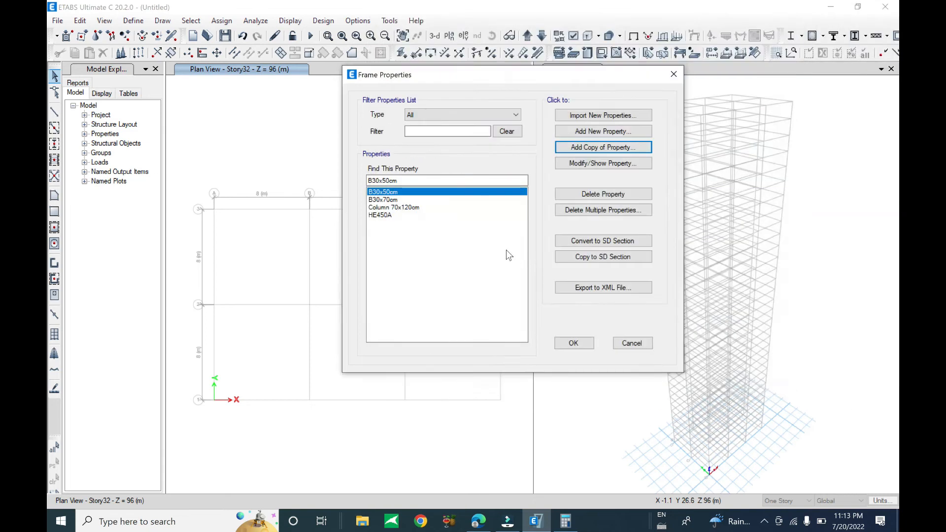
click(578, 347)
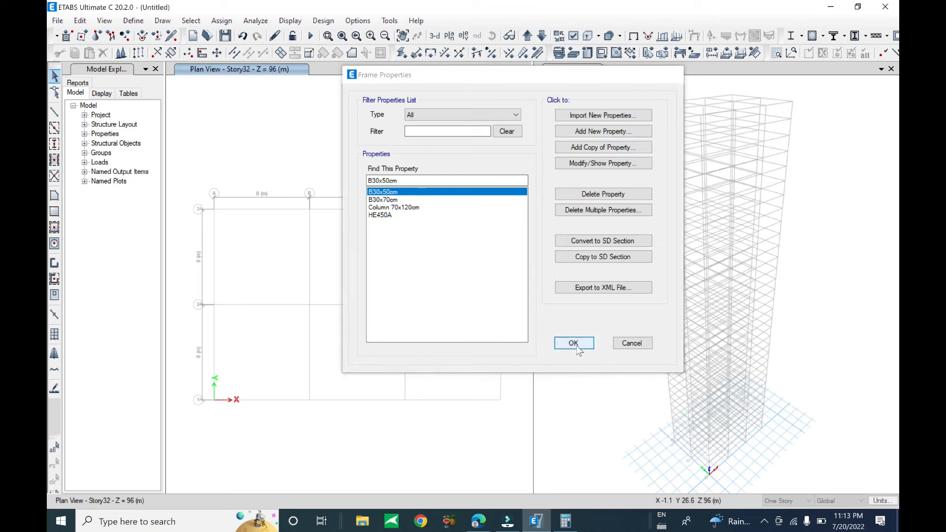
- Open the Slab1 slab property for editing and set its slab material to C35/45
click(133, 20)
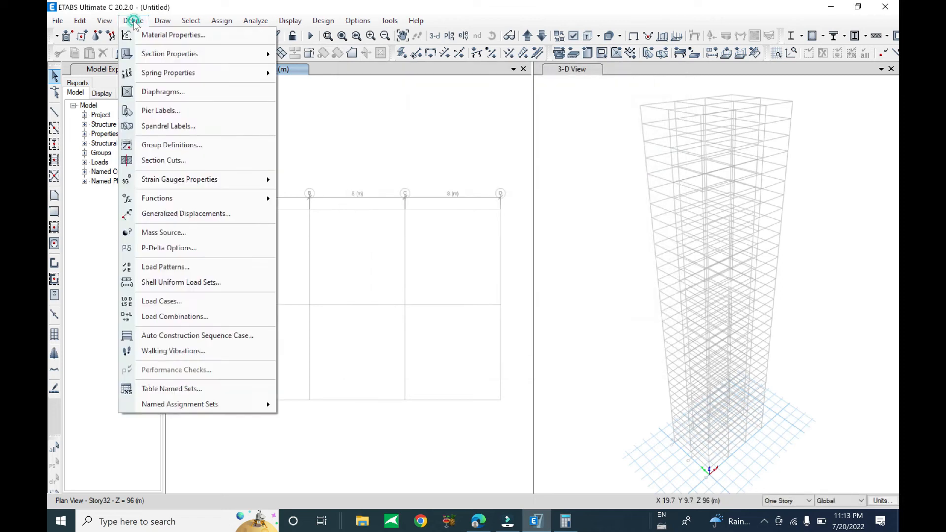
mouse_move(146, 54)
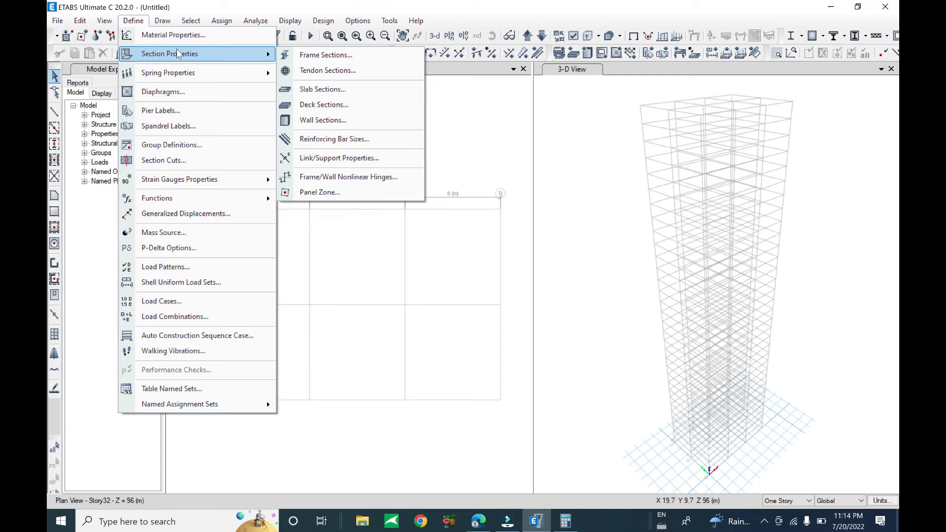
click(333, 92)
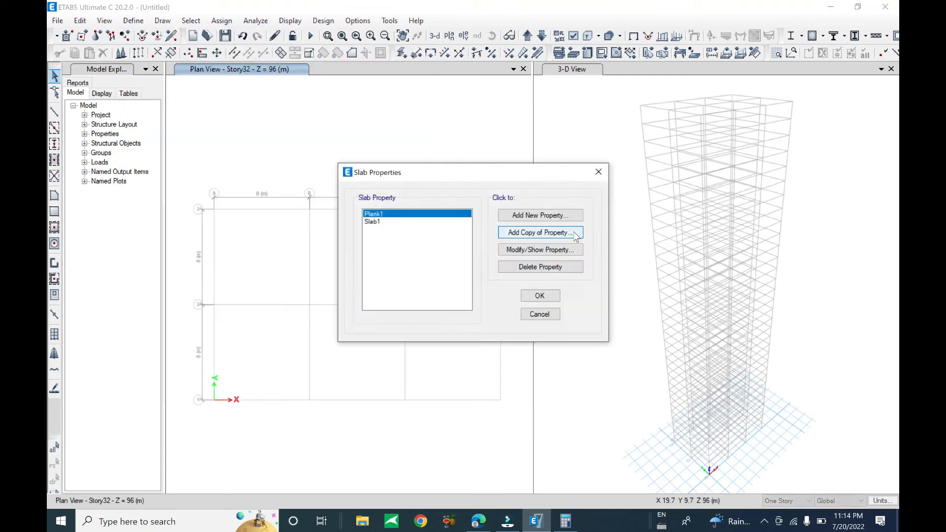
click(377, 222)
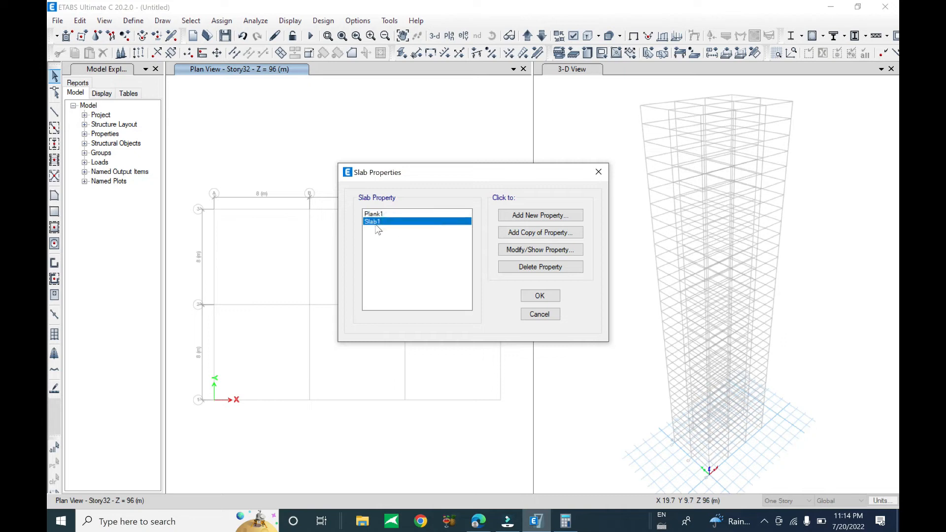
click(523, 250)
drag(496, 94, 657, 102)
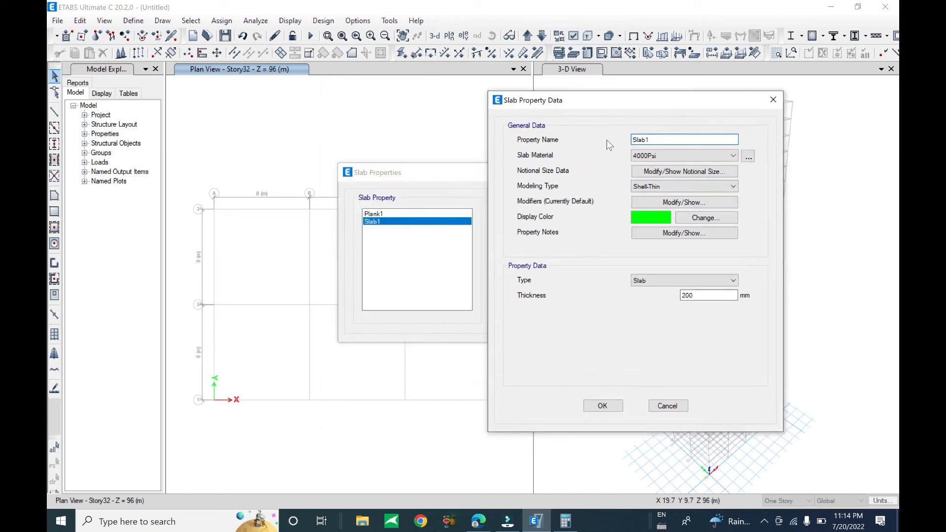
click(682, 156)
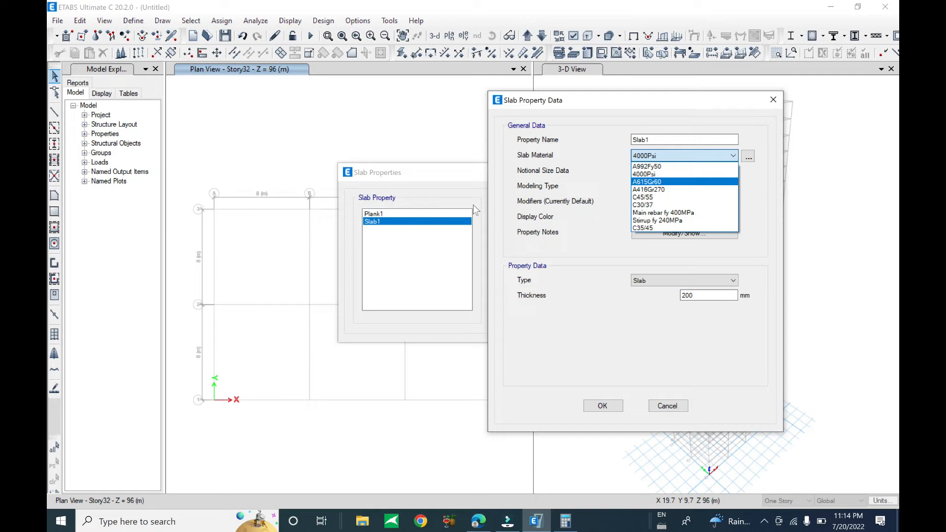
click(671, 154)
click(671, 154)
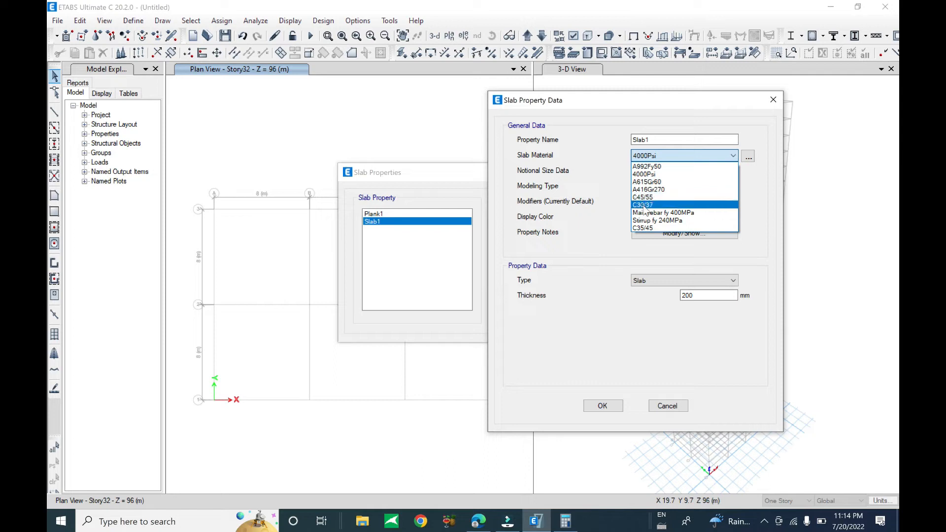
click(660, 227)
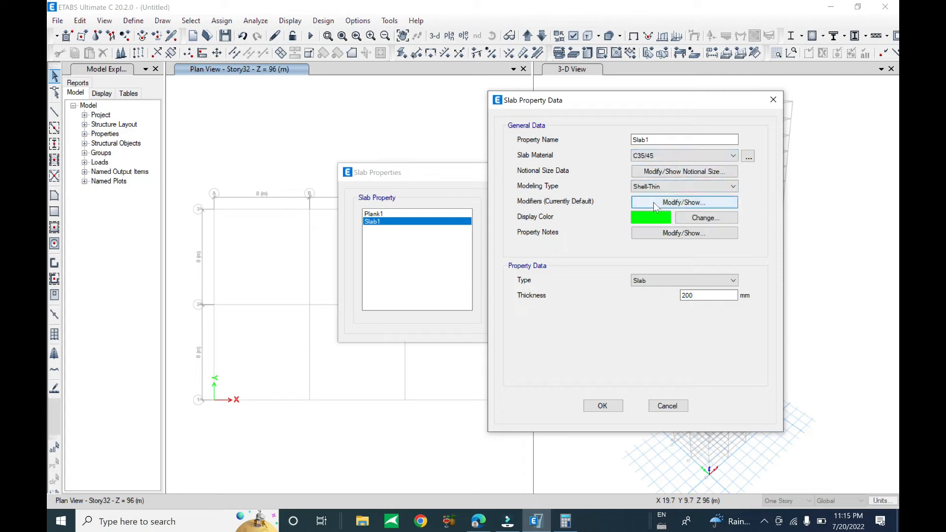
- Define Slab1 with Shell-Thin modeling, type Slab and a thickness of 130 mm, and save the property
click(684, 188)
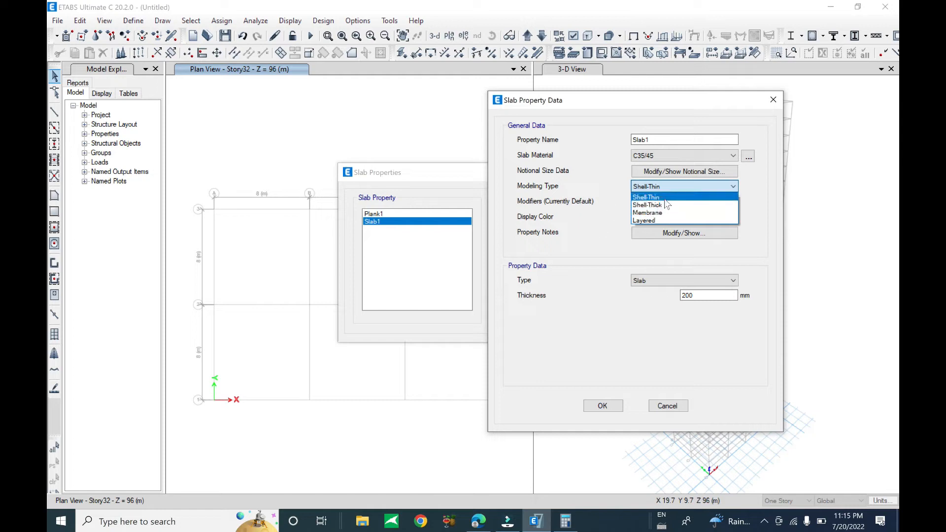
click(666, 199)
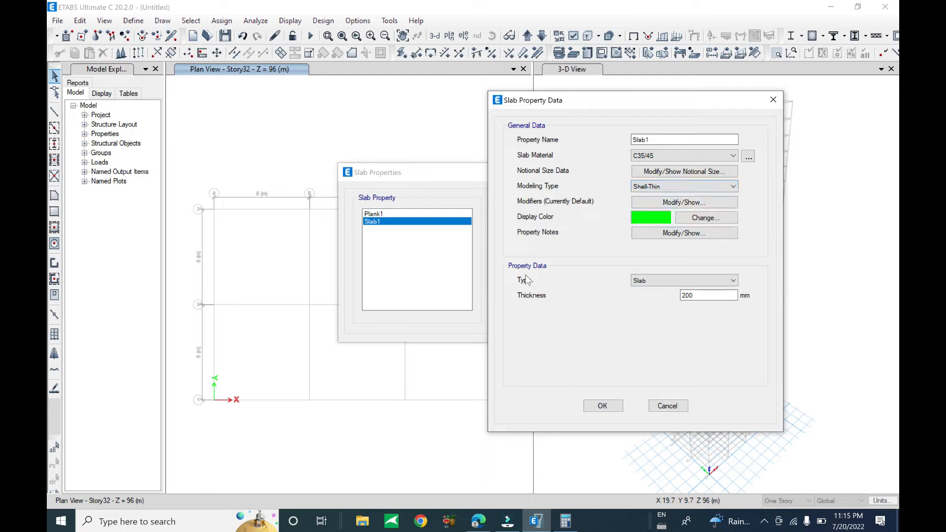
click(698, 281)
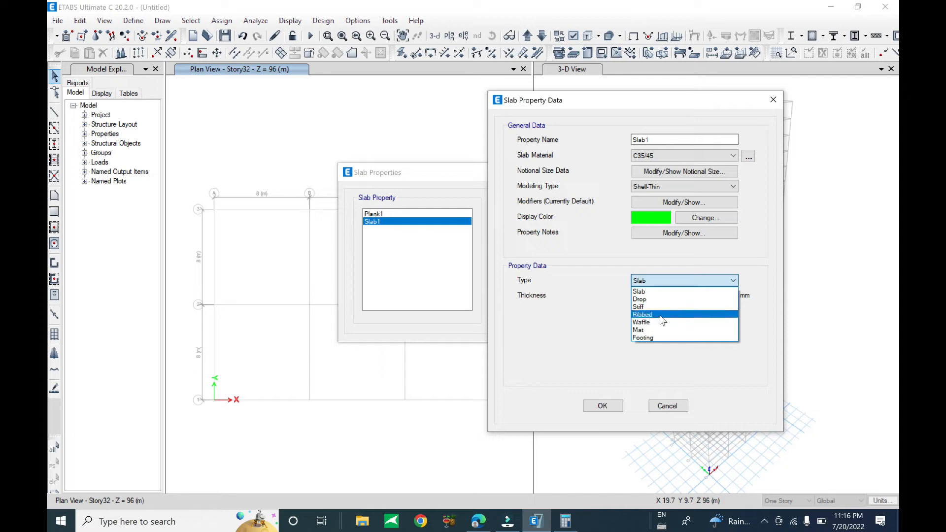
click(639, 294)
click(700, 295)
drag(700, 295, 573, 295)
text(1)
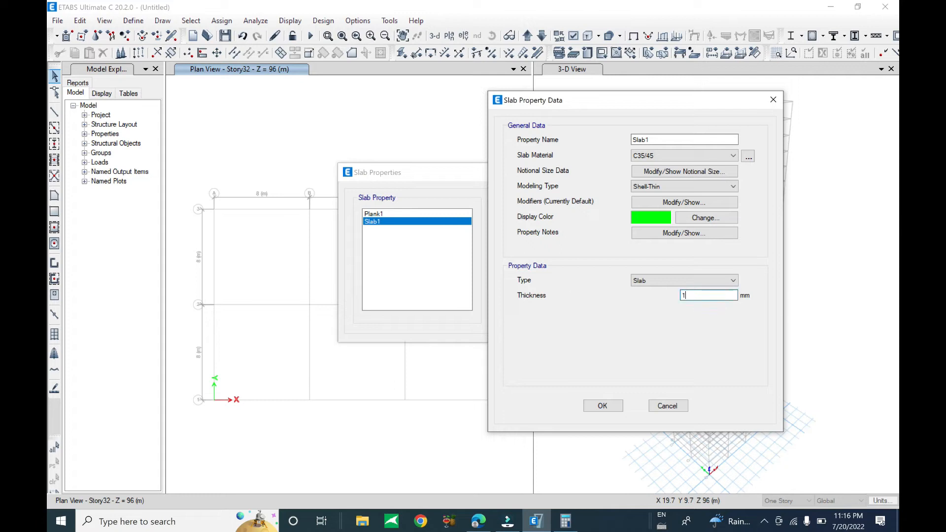
text(30)
click(604, 406)
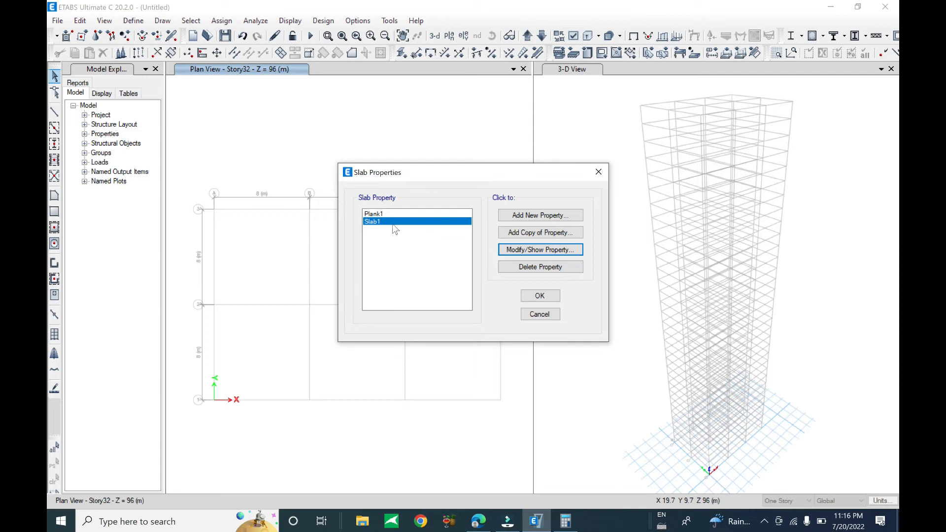
- Rename the Slab1 property as Slab13cm and accept the slab properties list
click(536, 251)
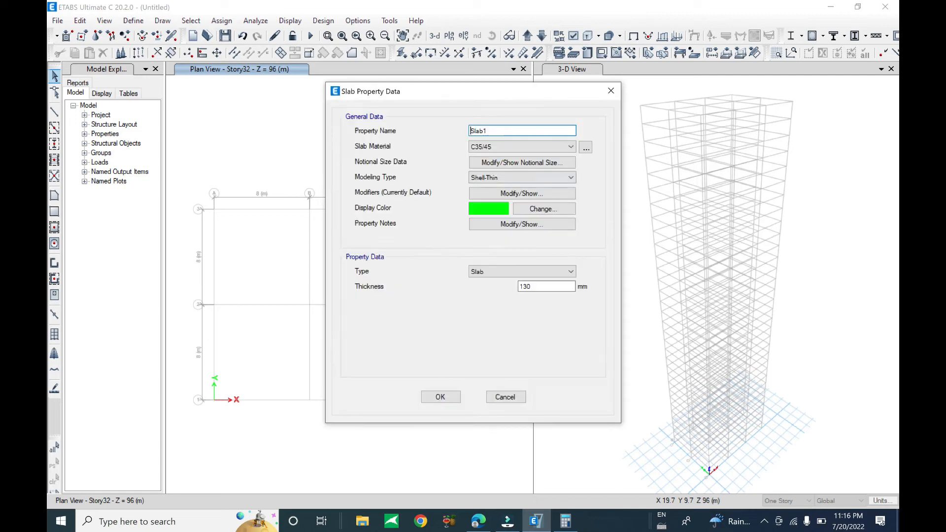
click(487, 130)
click(434, 396)
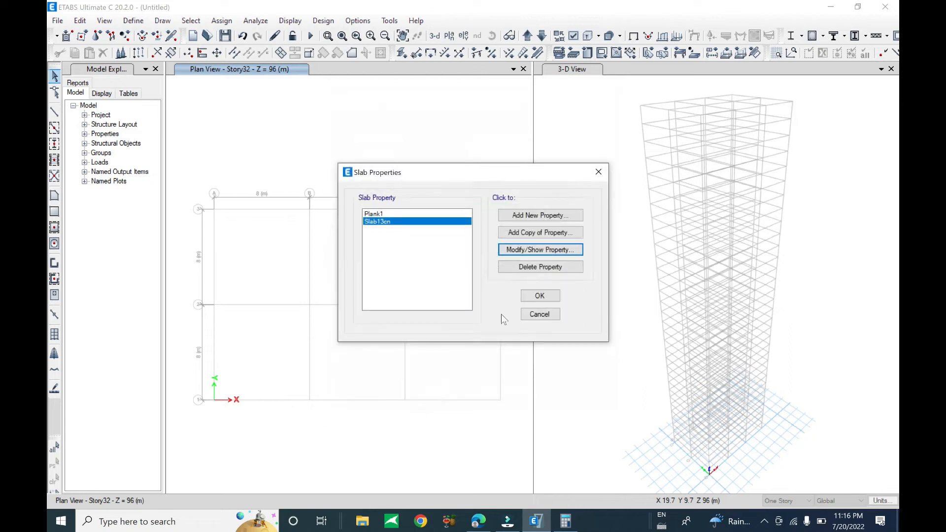
click(540, 295)
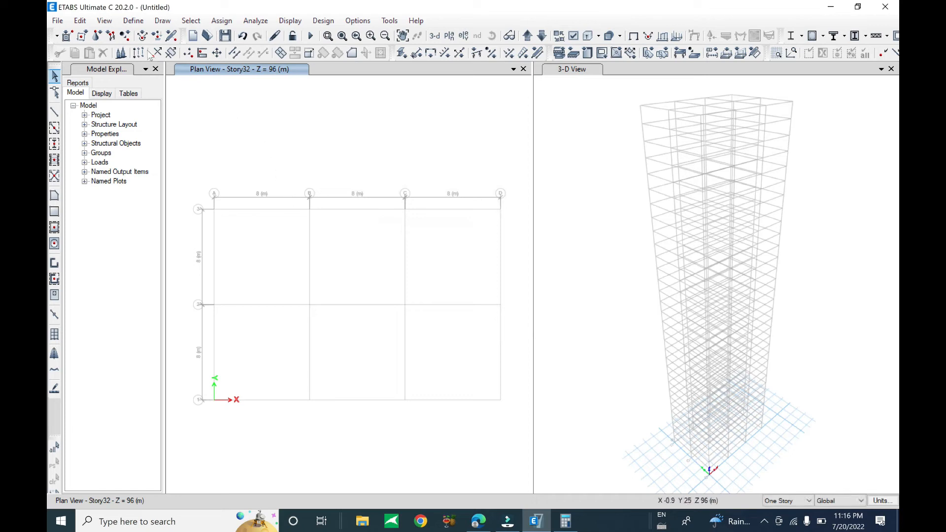
- Save the model in the Etabs v20 folder under the file name Tall building 32 floors
click(57, 20)
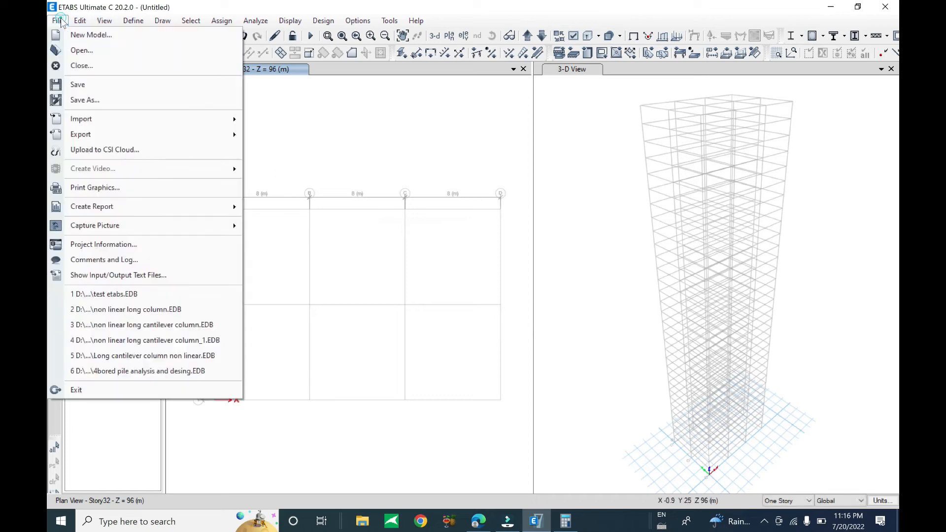
click(117, 99)
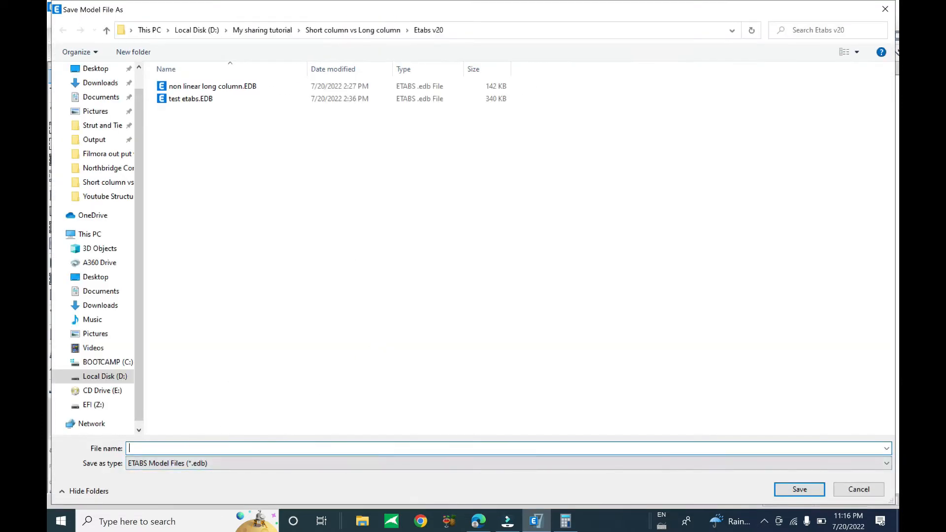
text(Tall building 32 floors)
key(Return)
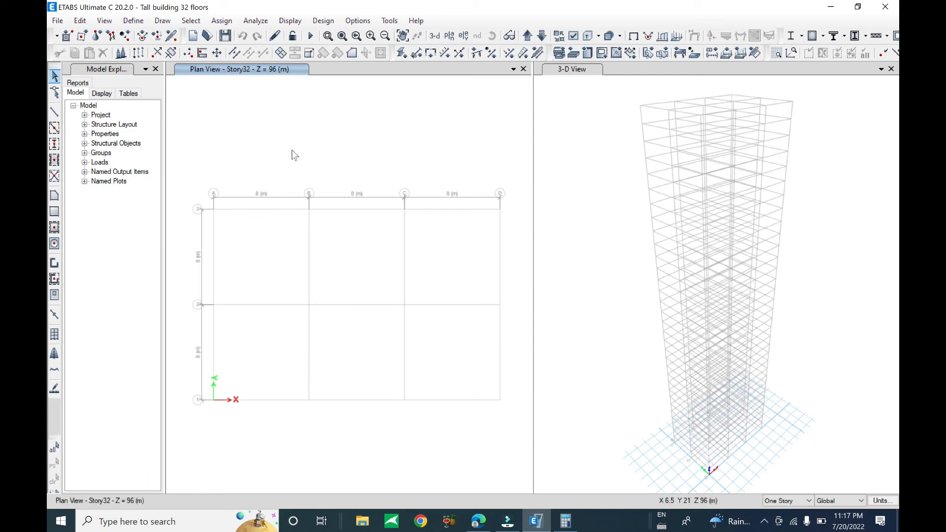
click(132, 22)
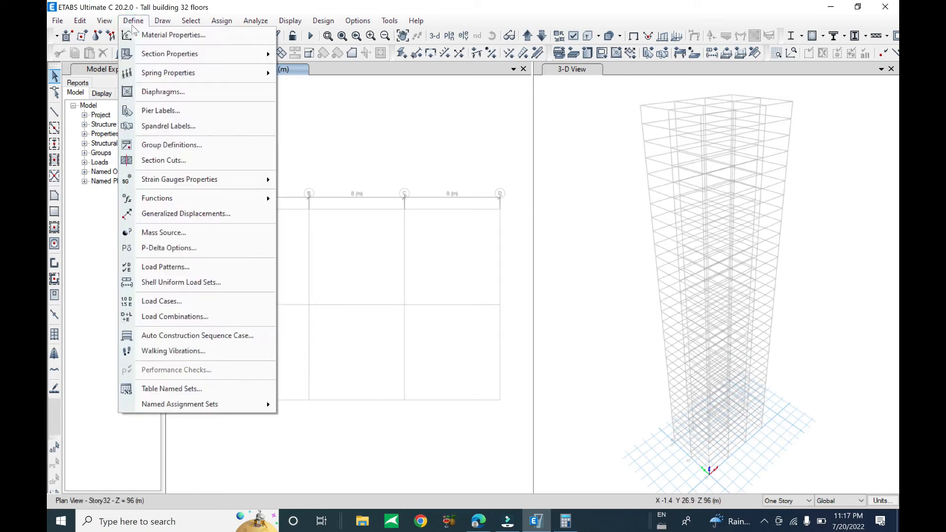
mouse_move(212, 55)
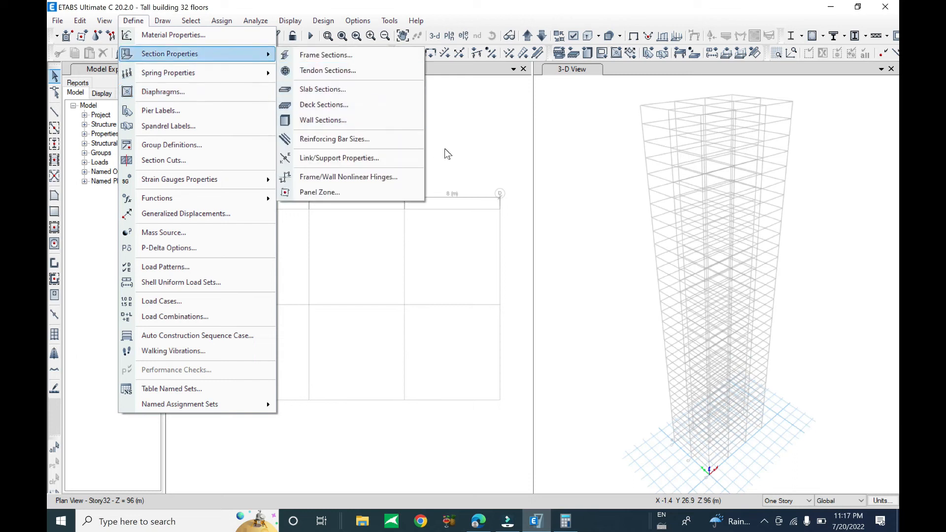
click(484, 146)
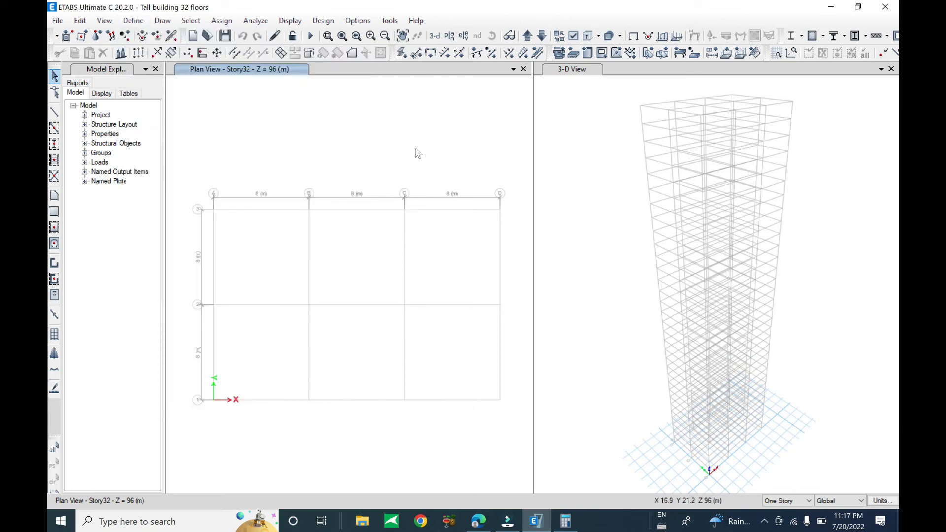
- Set the plan view's story scope to All Stories and narrow the model explorer to enlarge the plan view
click(798, 501)
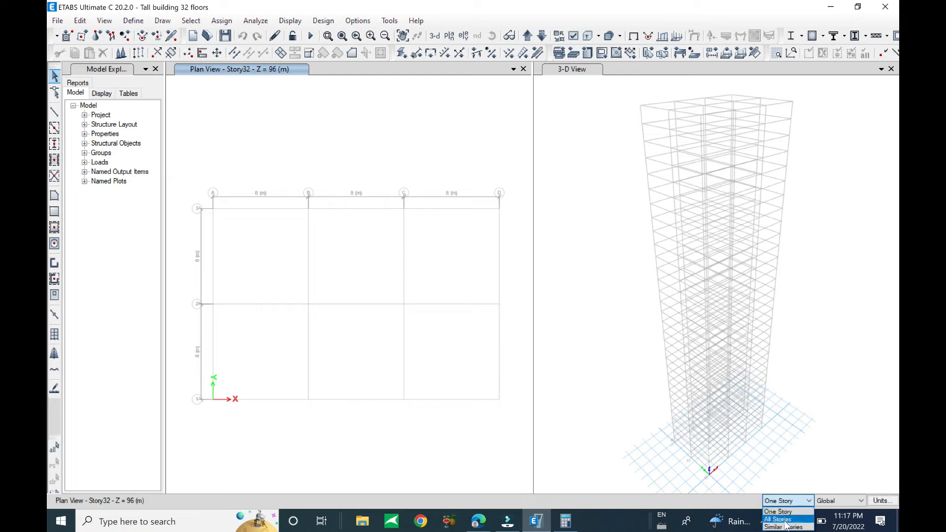
click(783, 519)
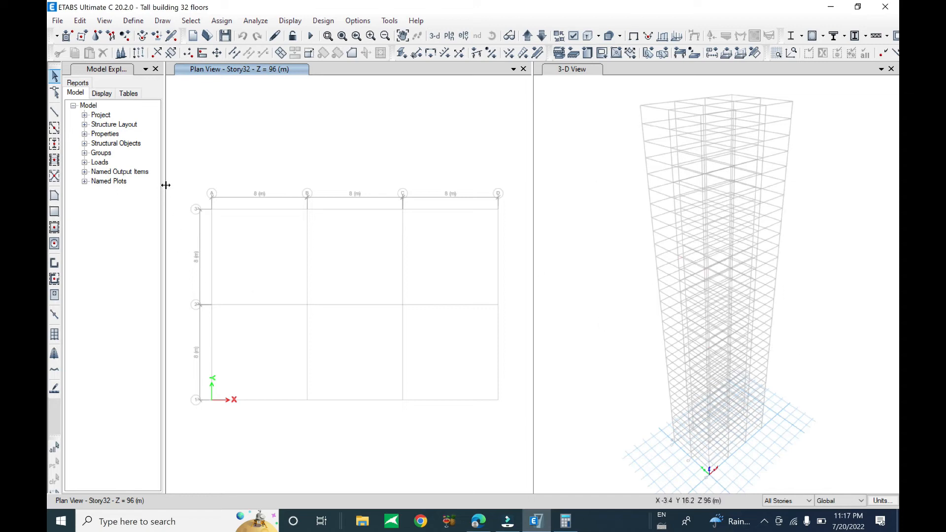
drag(165, 185, 143, 190)
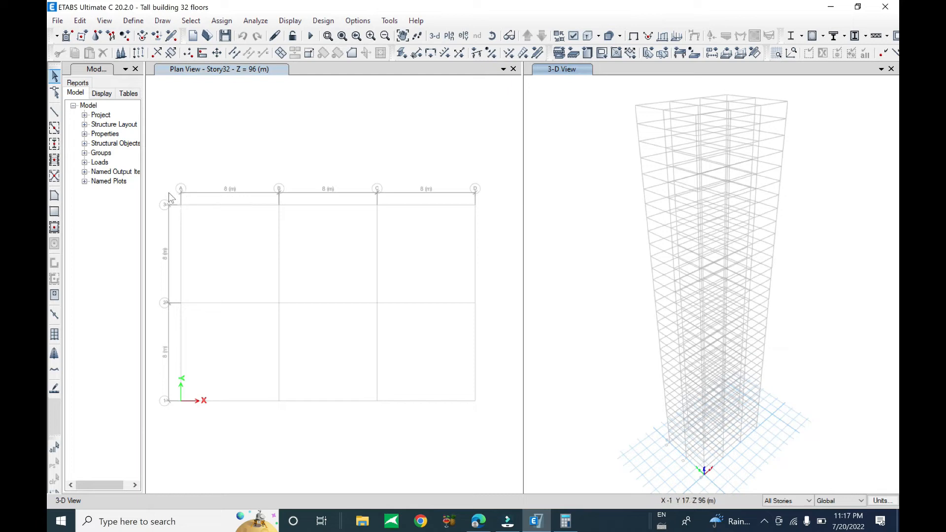
- Draw an HE450A beam along grid line 3 from grid A to grid B on all stories
click(54, 112)
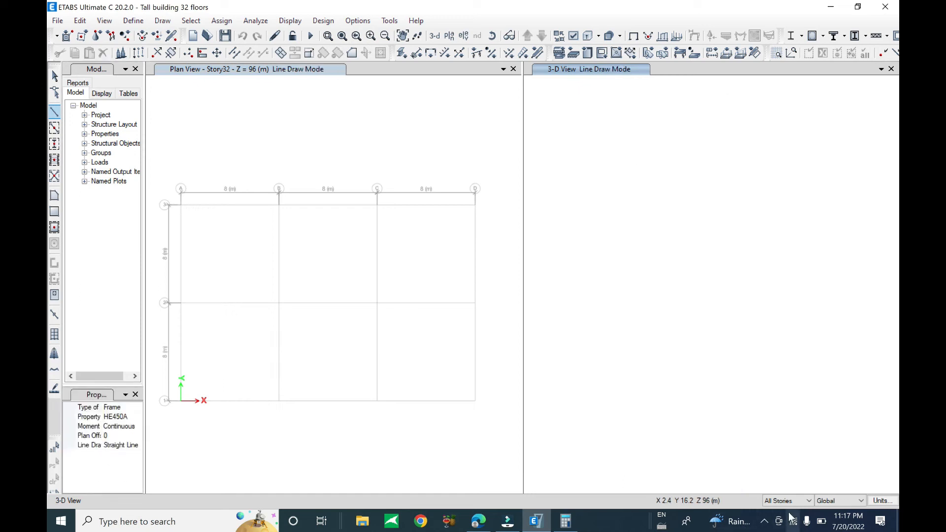
click(273, 250)
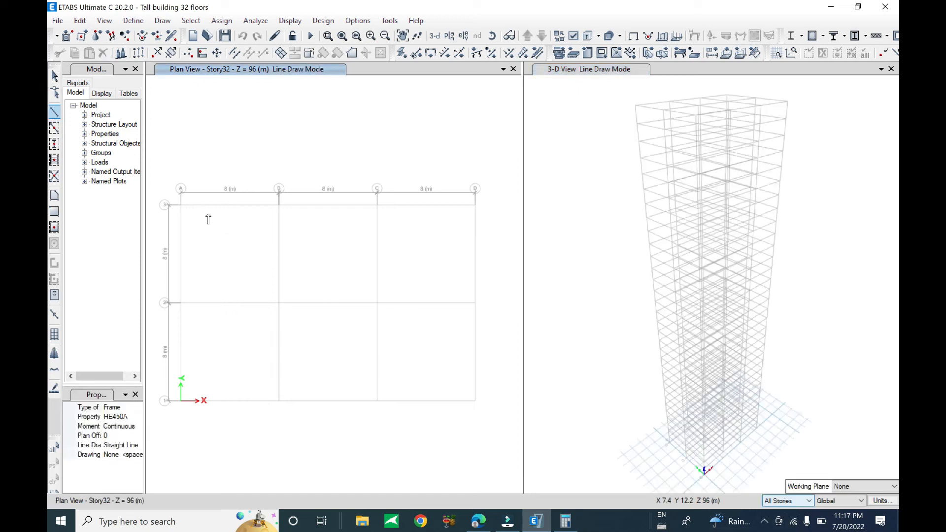
click(181, 204)
click(280, 204)
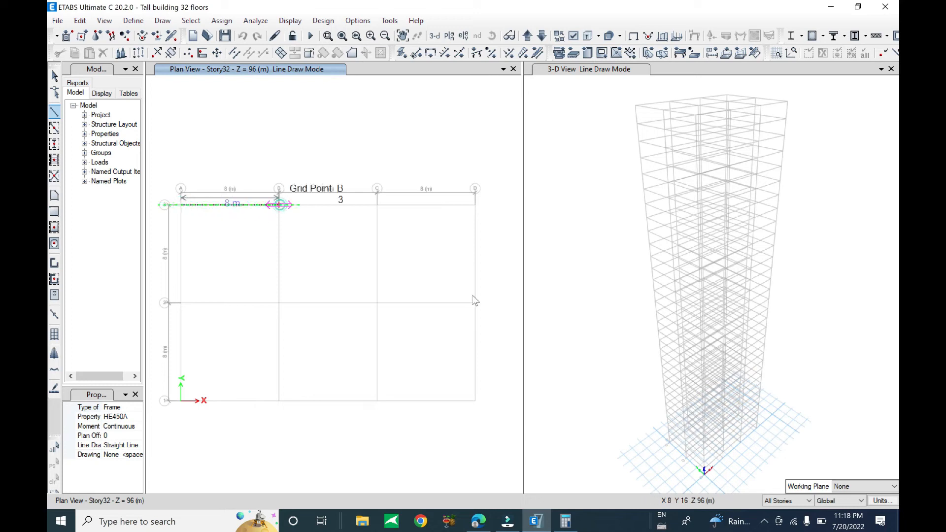
click(629, 111)
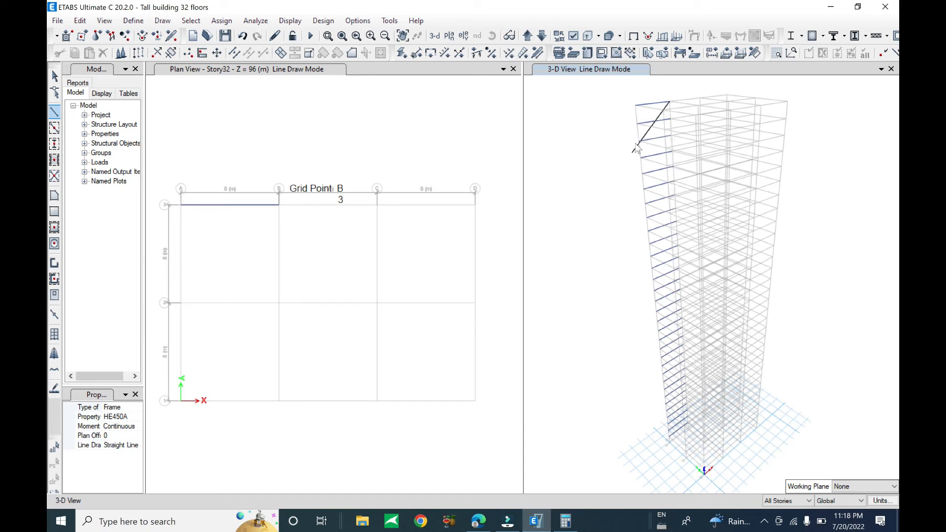
click(328, 233)
key(Escape)
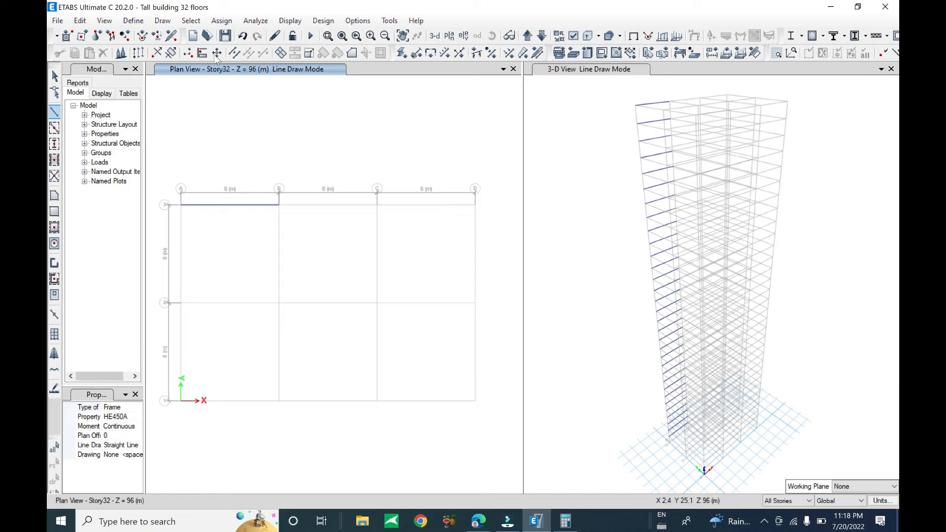
- Select the beam on grid line 3 between grids A and B on all stories and delete it
click(192, 22)
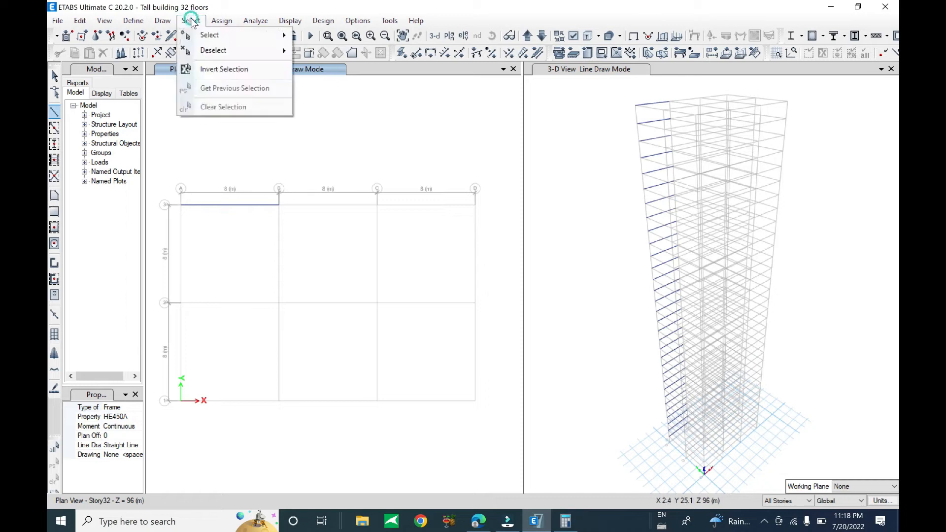
click(344, 157)
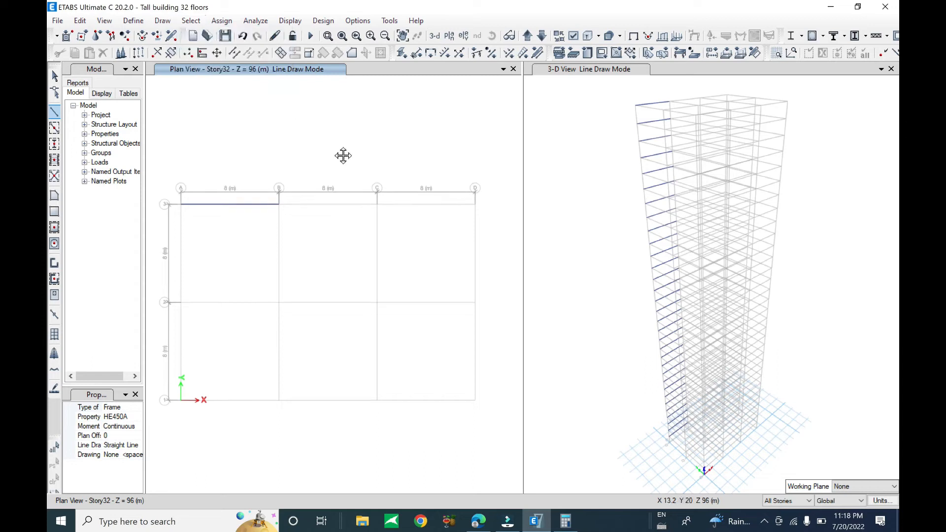
key(Escape)
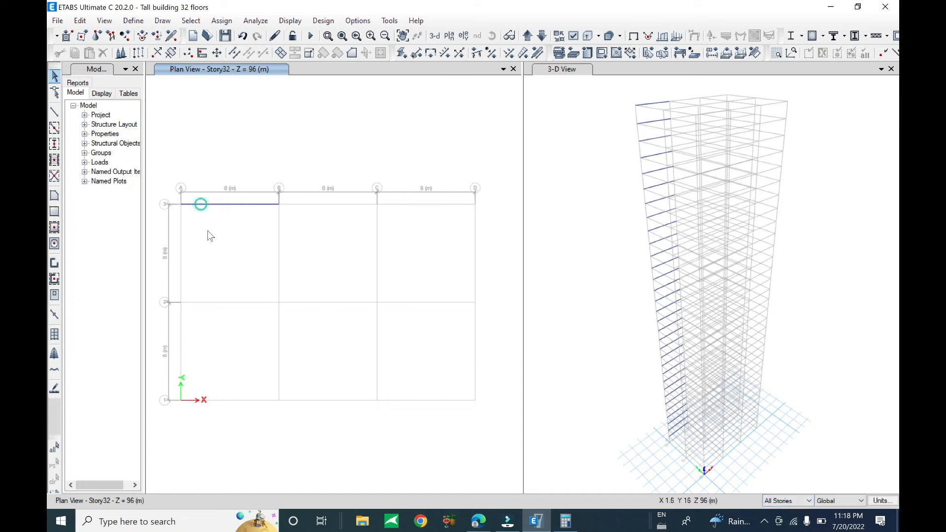
click(200, 204)
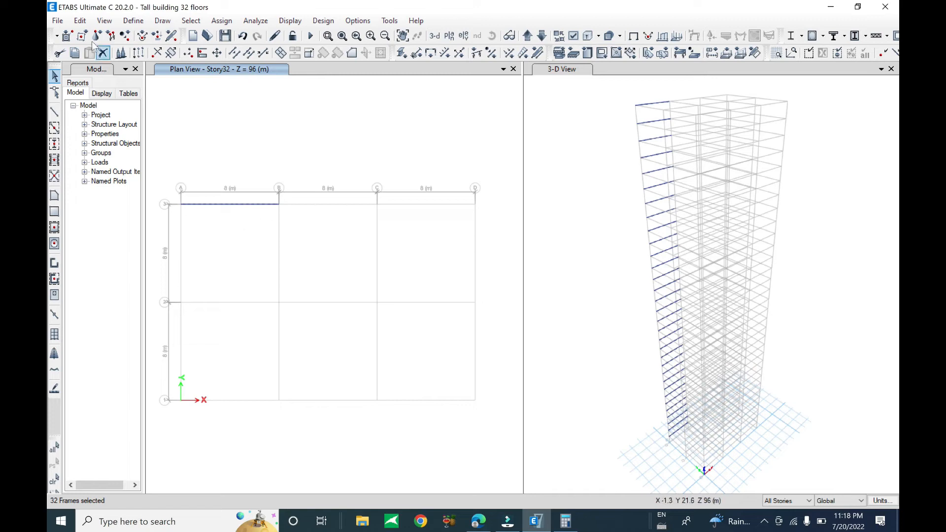
click(79, 21)
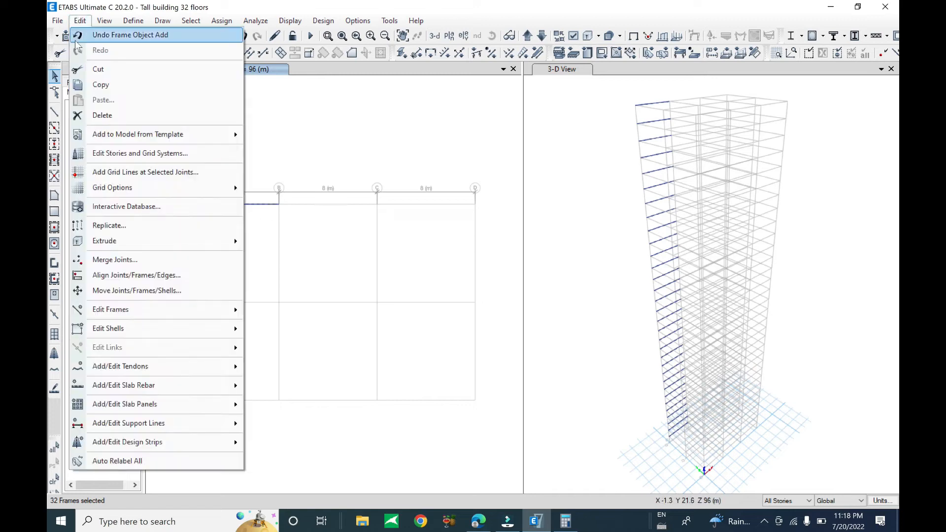
click(90, 116)
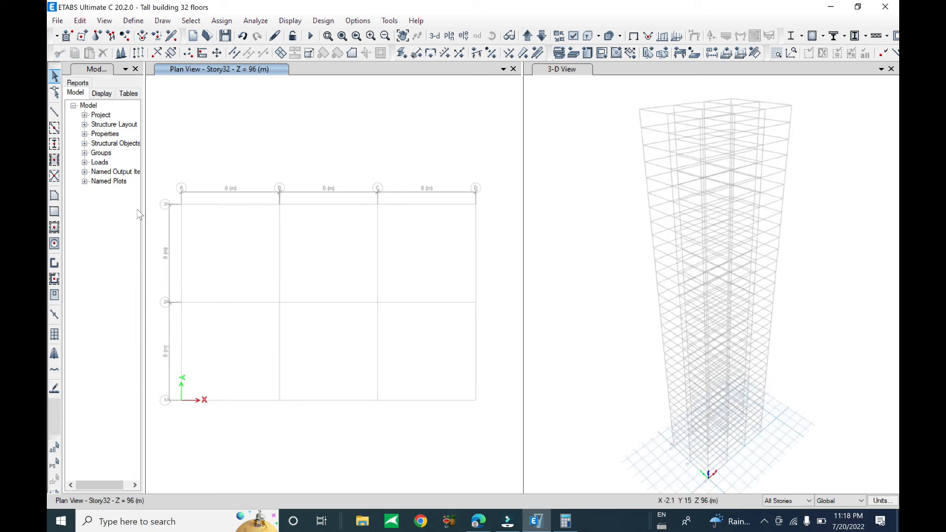
- Quick-draw B30x70cm beams along grid line 2 from grid A to grid D on all stories
click(55, 128)
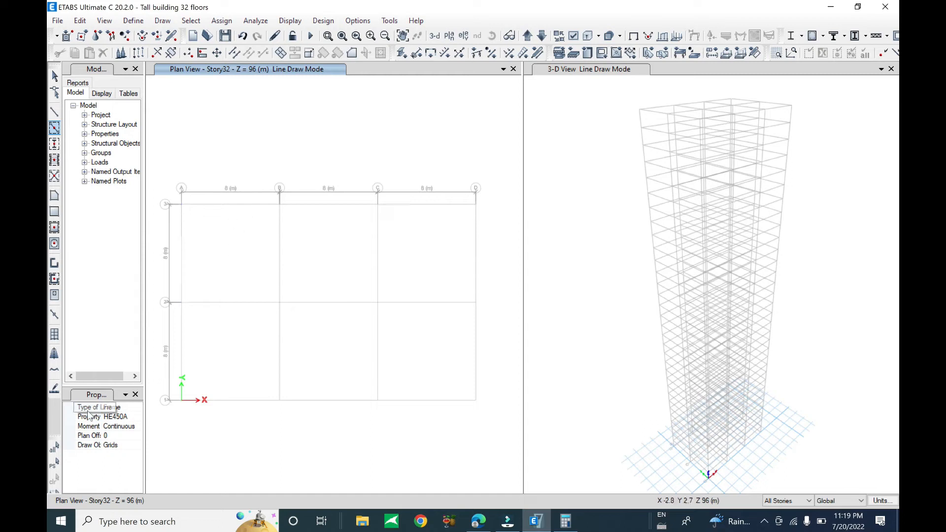
click(137, 408)
click(137, 407)
click(128, 415)
click(129, 416)
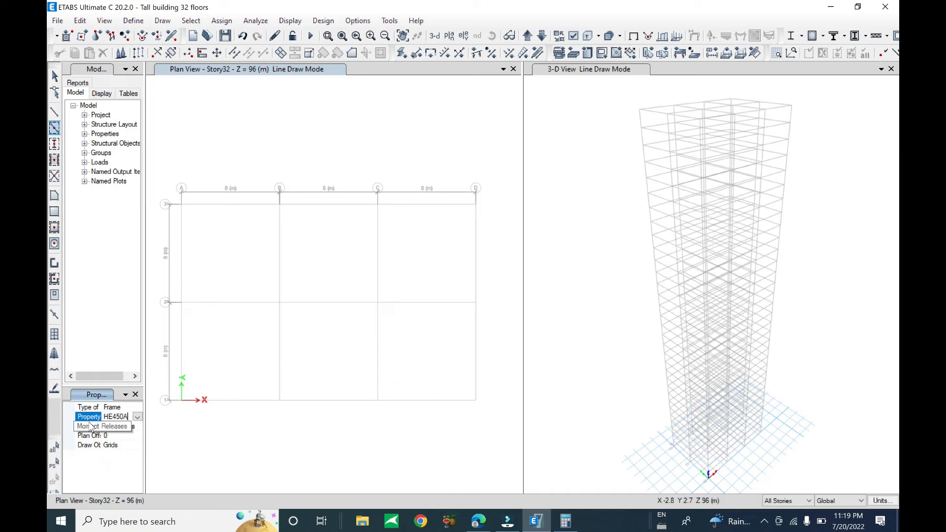
click(138, 416)
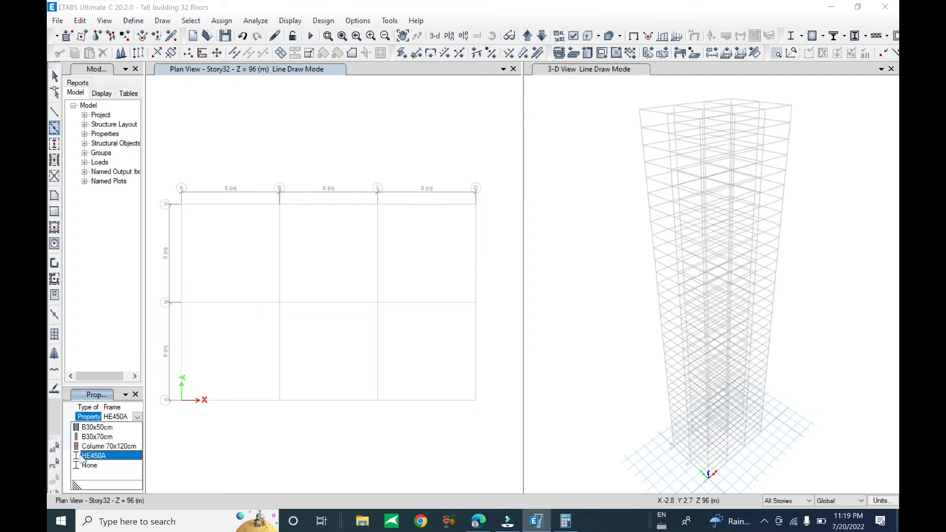
click(99, 437)
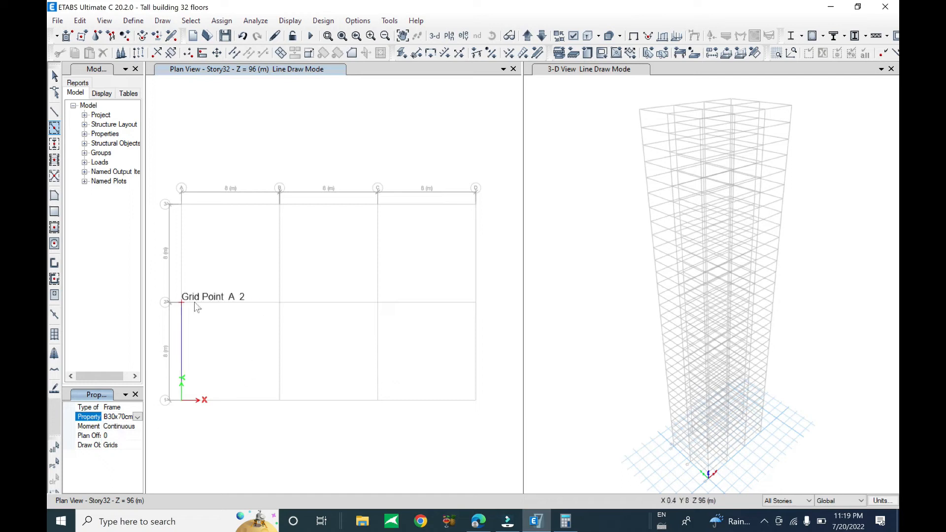
mouse_move(153, 285)
mouse_down()
mouse_move(224, 323)
mouse_move(490, 326)
mouse_up()
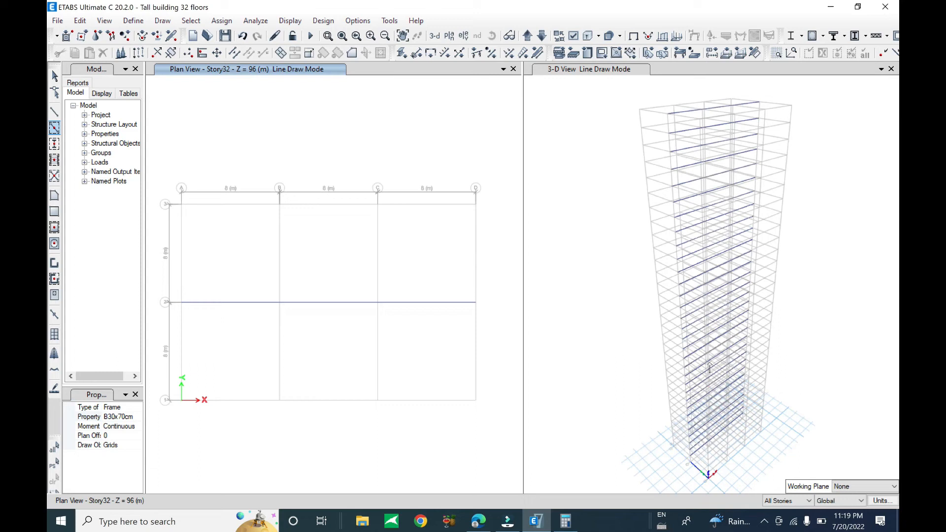
- Set the story scope to Similar Stories and quick-draw B30x70cm beams along grid line 1 from grid A to grid D
click(772, 503)
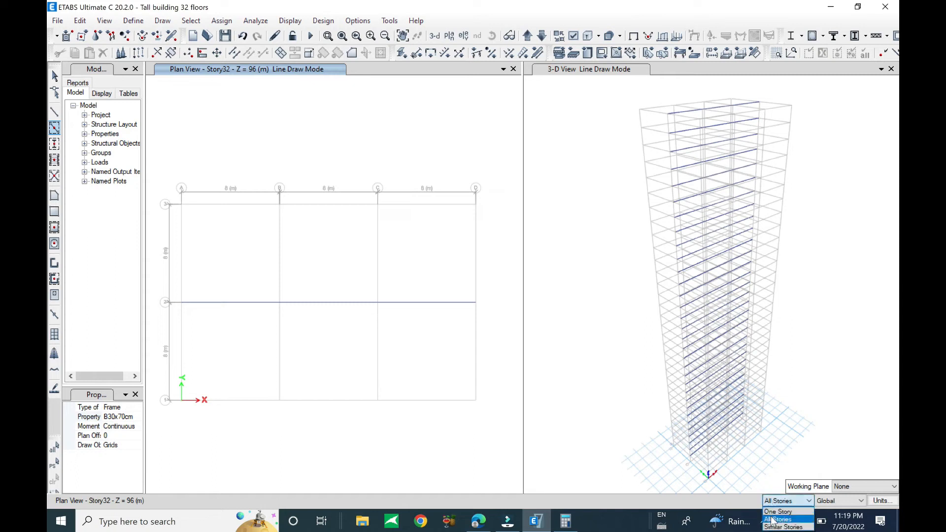
click(499, 316)
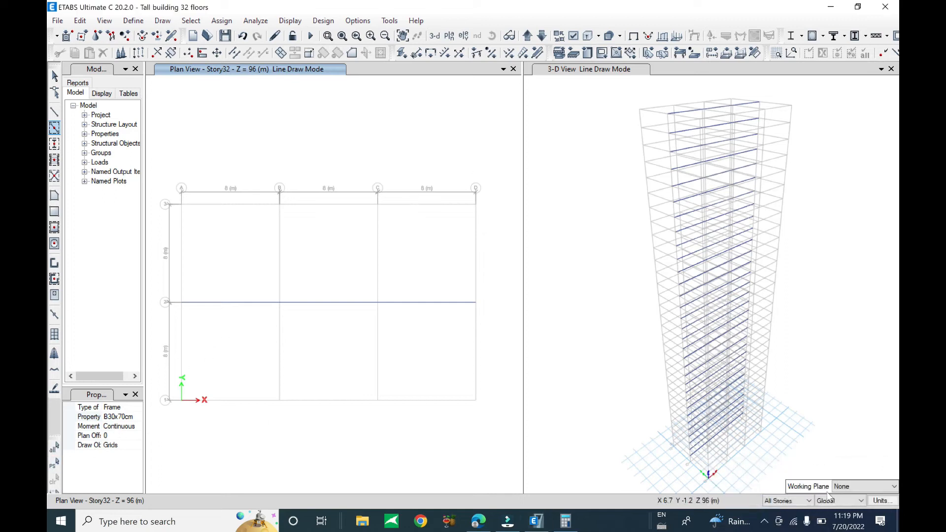
click(787, 500)
click(783, 527)
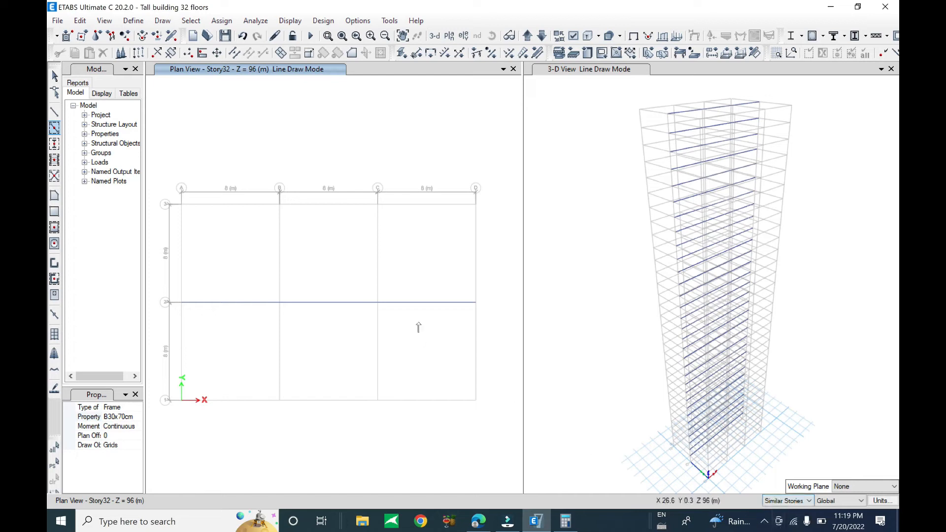
middle_drag(388, 325, 409, 304)
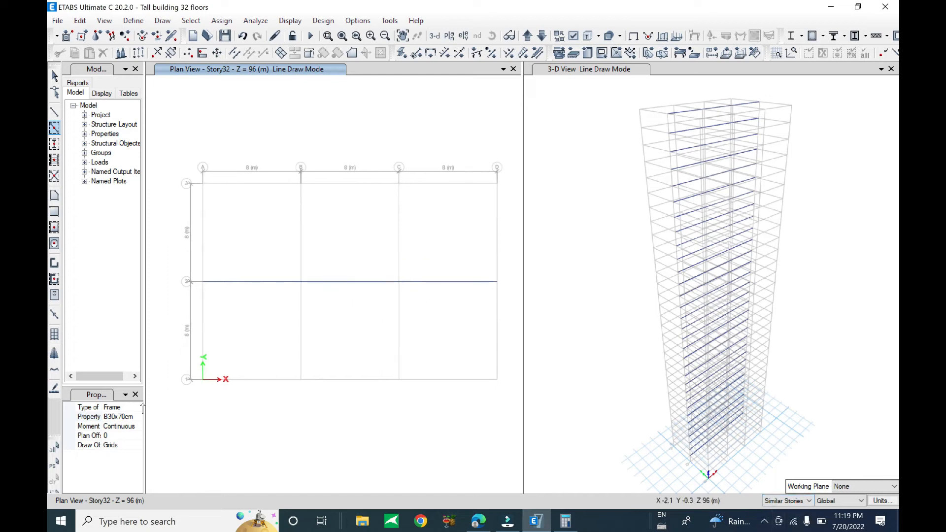
mouse_move(189, 363)
mouse_down()
mouse_move(487, 430)
mouse_move(504, 420)
mouse_up()
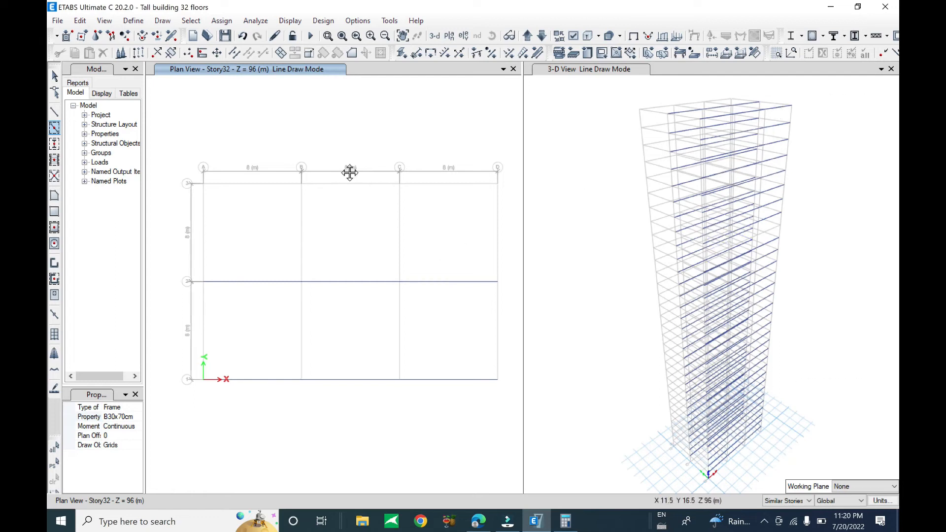
key(Escape)
- Open the story data for editing and make Story25 a master story
right_click(376, 89)
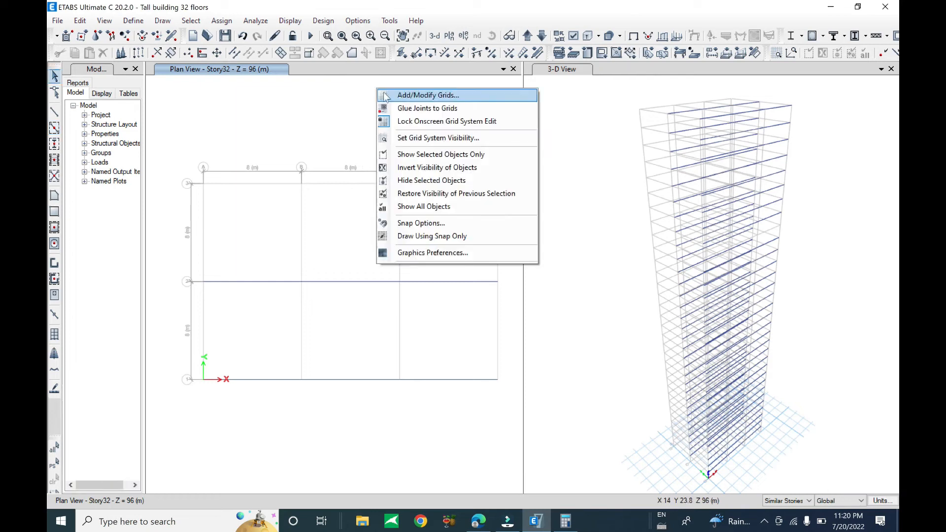
click(392, 97)
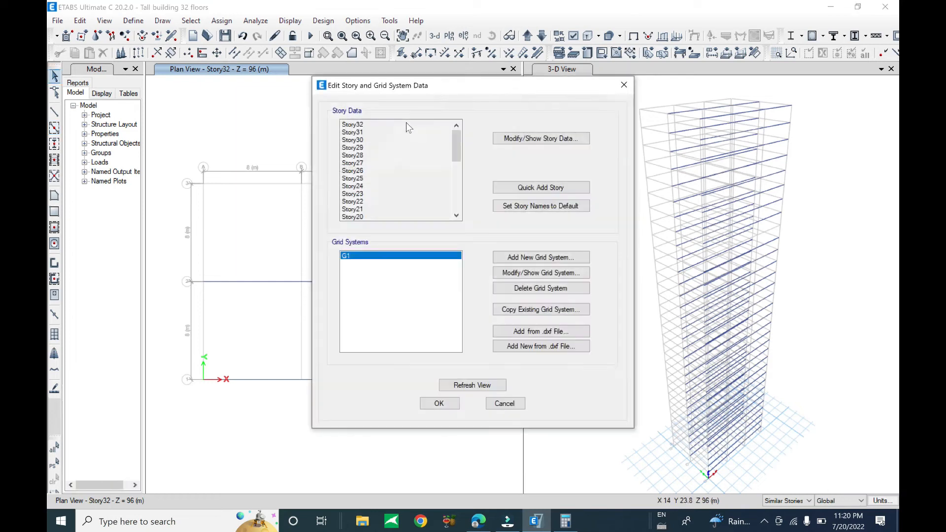
click(737, 137)
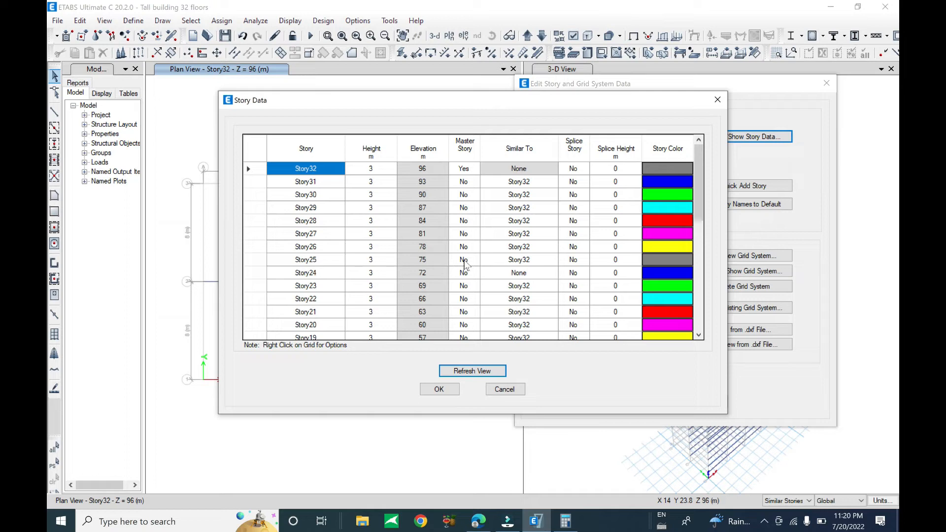
click(465, 260)
click(475, 259)
click(468, 270)
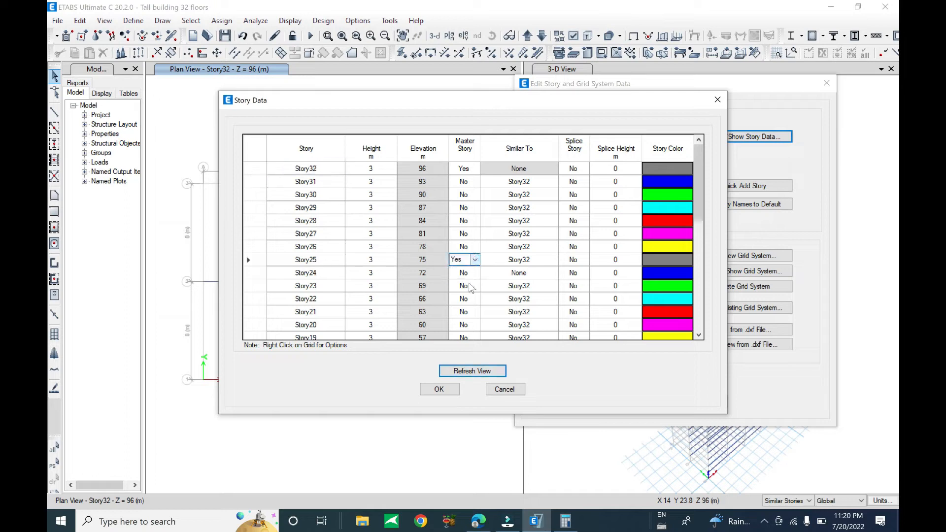
- Set Story24, Story23 and Story22 as similar to Story25, and accept the story and grid data
click(530, 274)
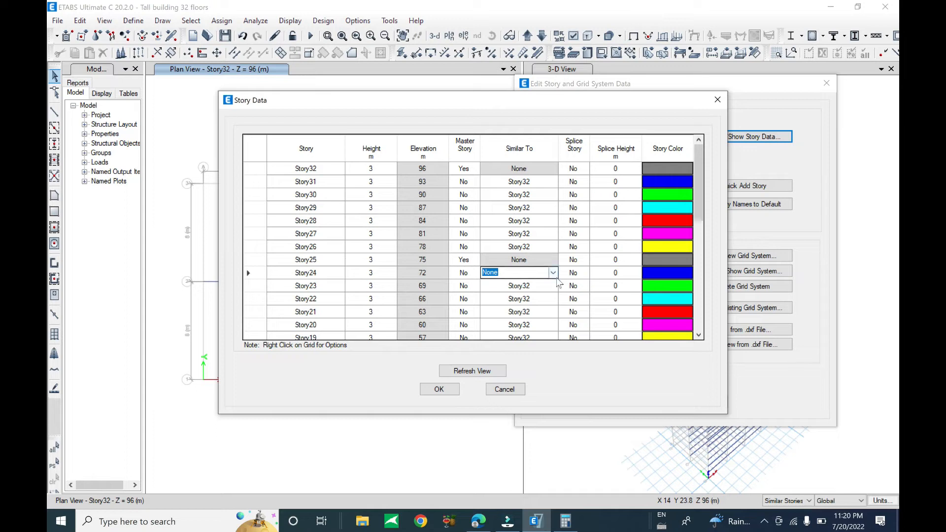
click(553, 273)
click(493, 299)
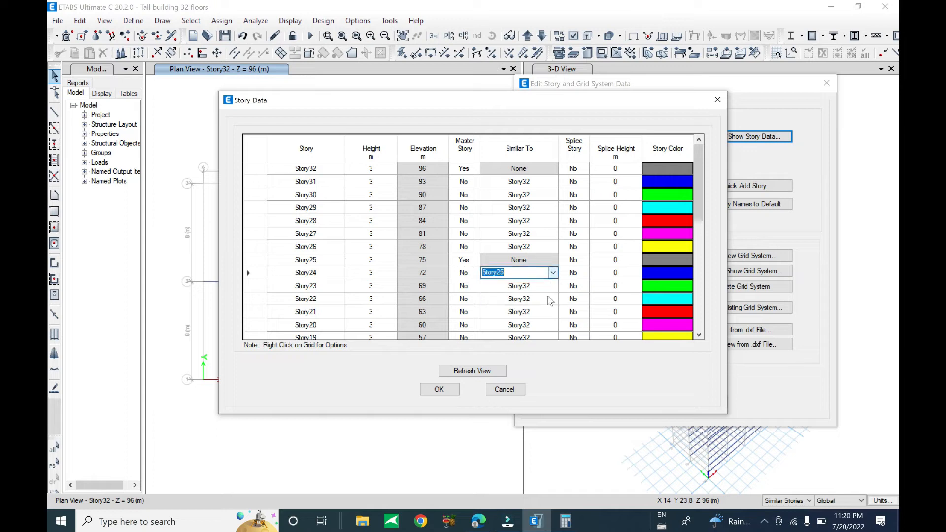
click(532, 286)
click(552, 286)
click(495, 312)
click(530, 299)
click(552, 299)
click(512, 325)
click(464, 372)
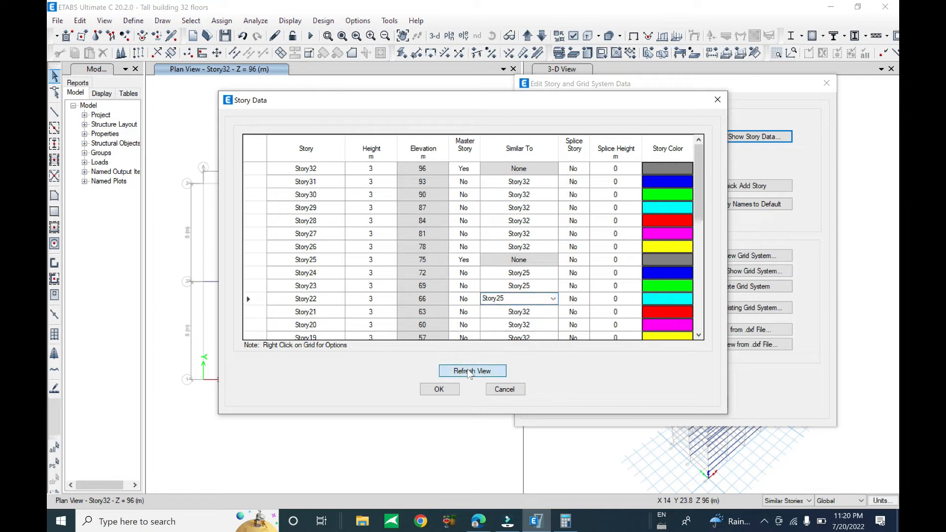
click(433, 392)
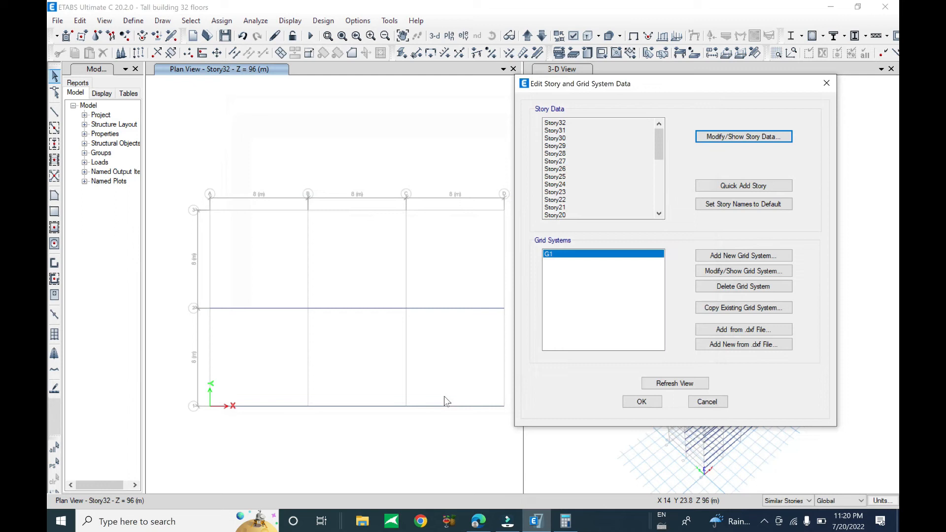
click(642, 402)
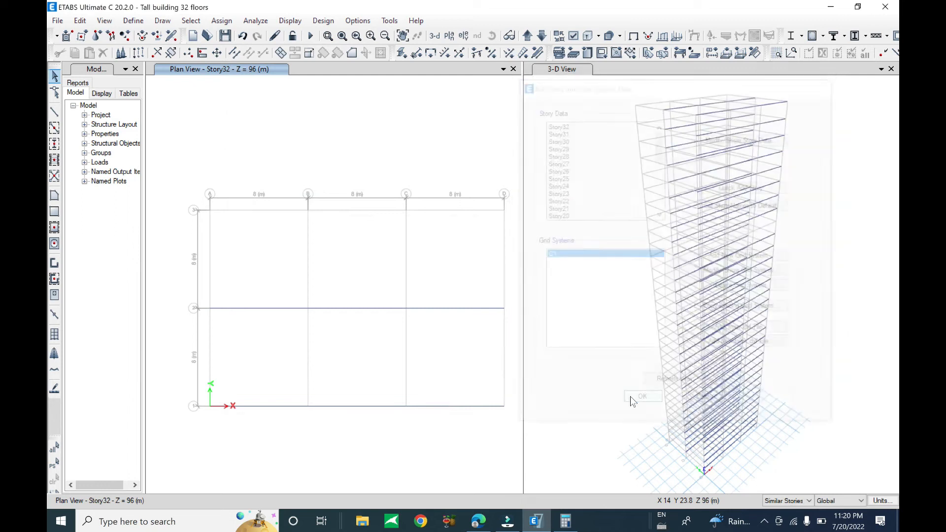
- Quick-draw a B30x70cm beam along grid line 3 between grids B and C with the Similar Stories scope
click(788, 502)
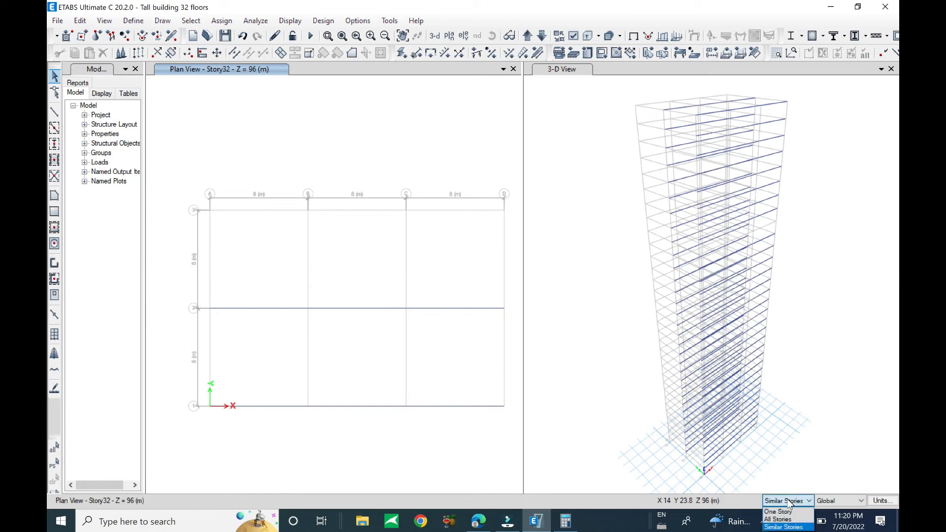
click(783, 527)
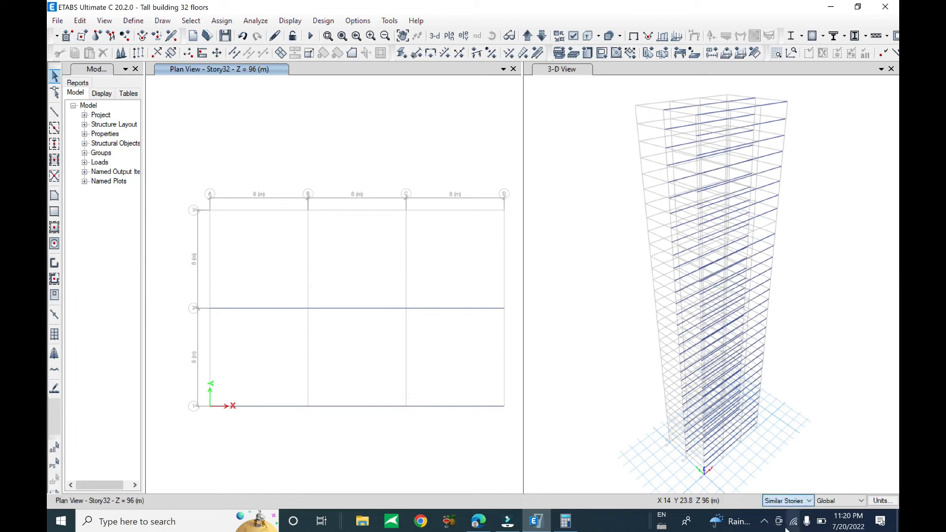
click(54, 129)
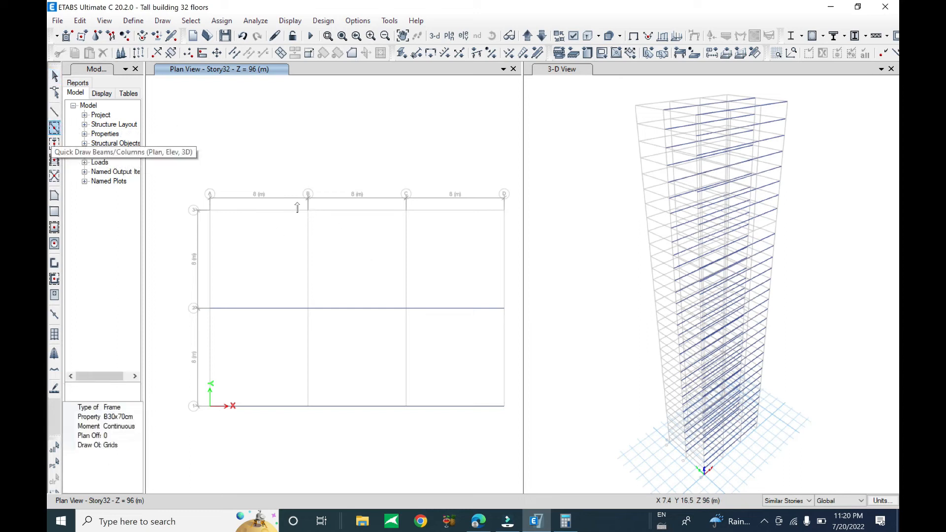
click(367, 231)
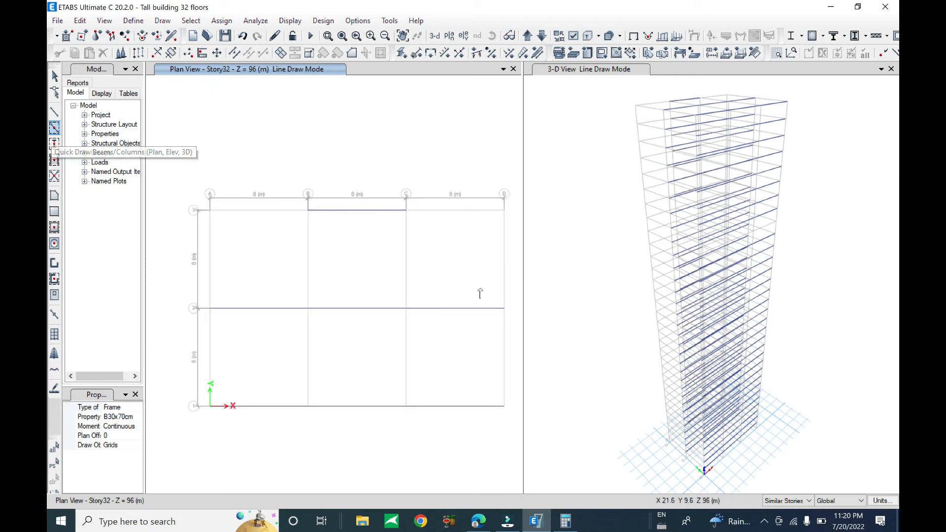
middle_click(671, 273)
middle_drag(612, 282, 703, 251)
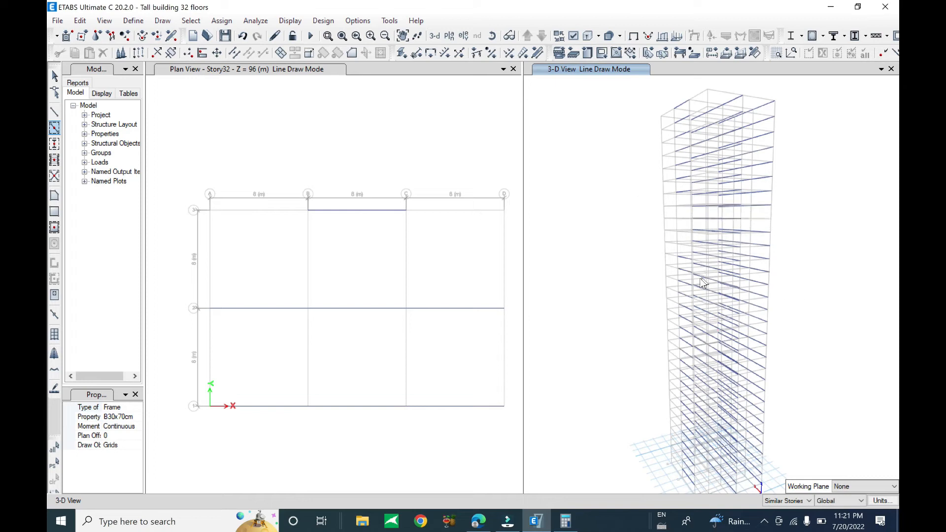
- Review the similarity settings of Story25 down to Story22 in the story data and examine the beams in the 3D view
middle_drag(701, 282, 671, 214)
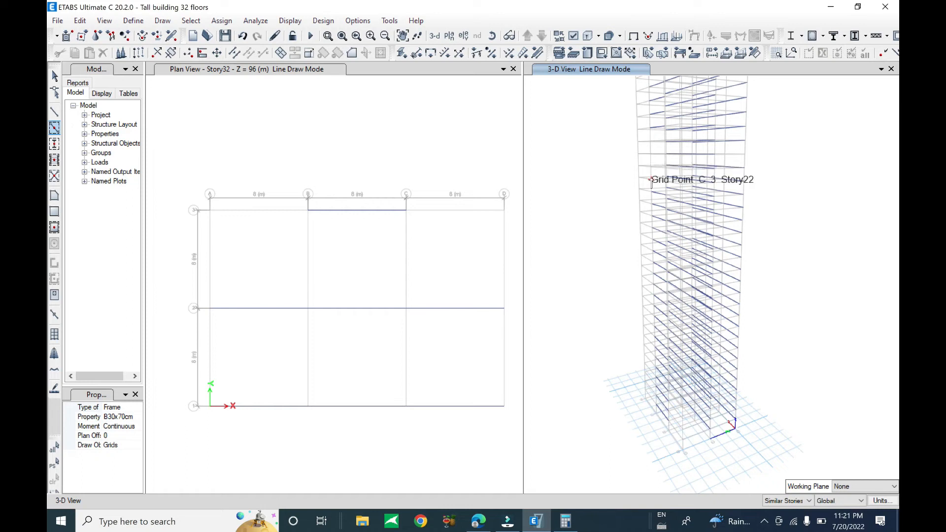
key(Escape)
right_click(378, 135)
click(389, 137)
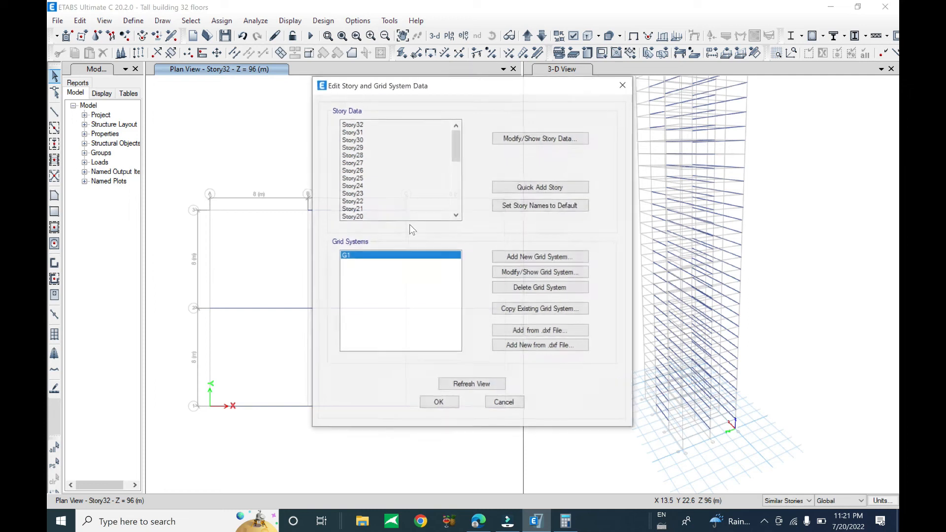
click(541, 139)
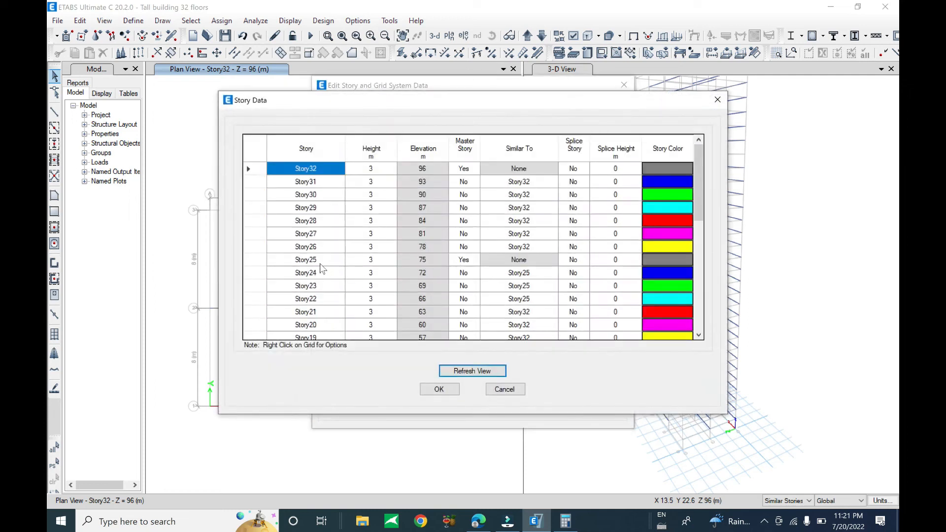
click(318, 270)
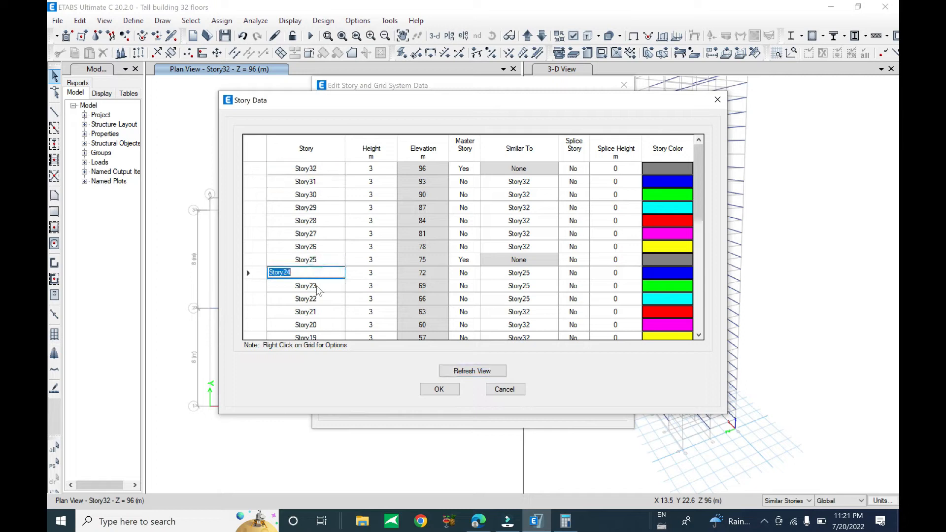
click(319, 290)
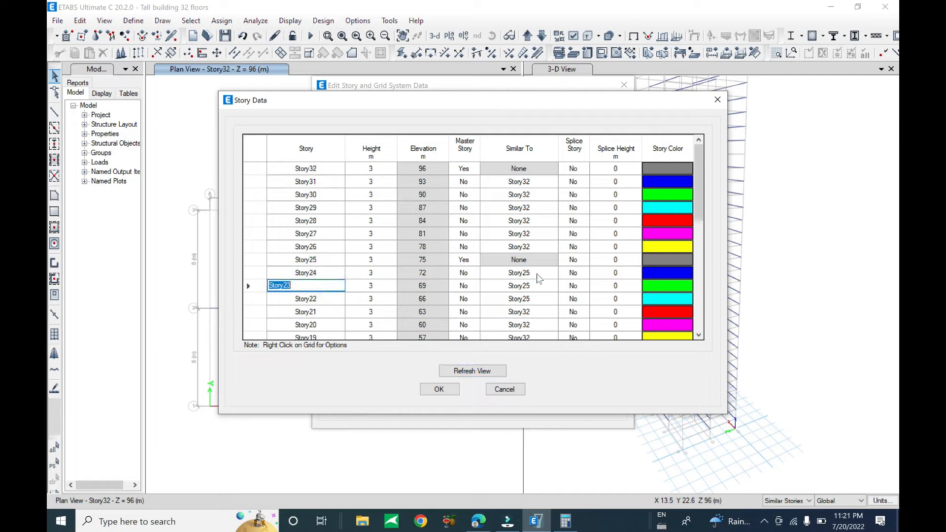
click(467, 261)
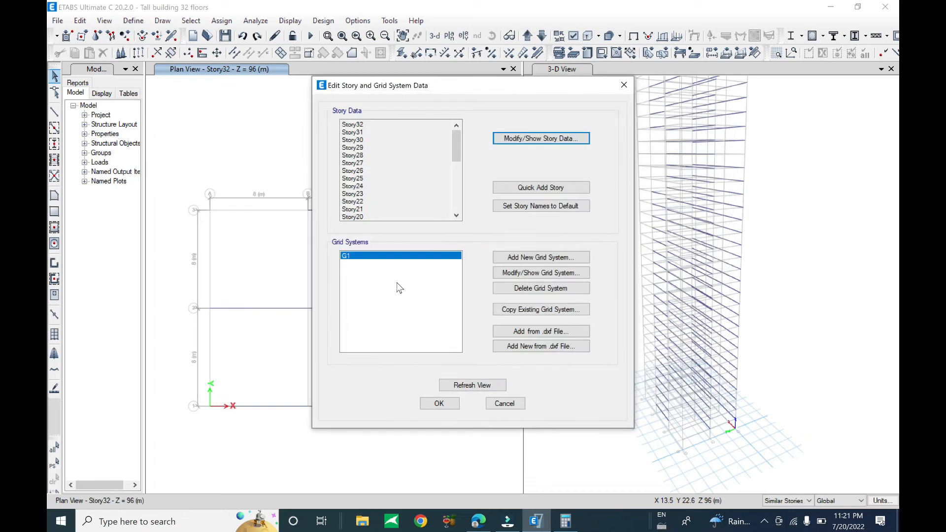
click(504, 403)
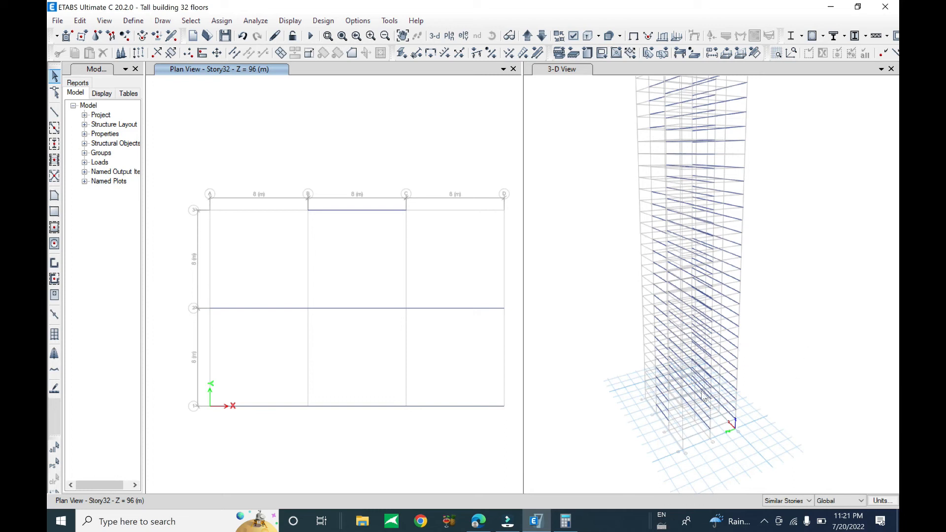
scroll(639, 397, up, 2)
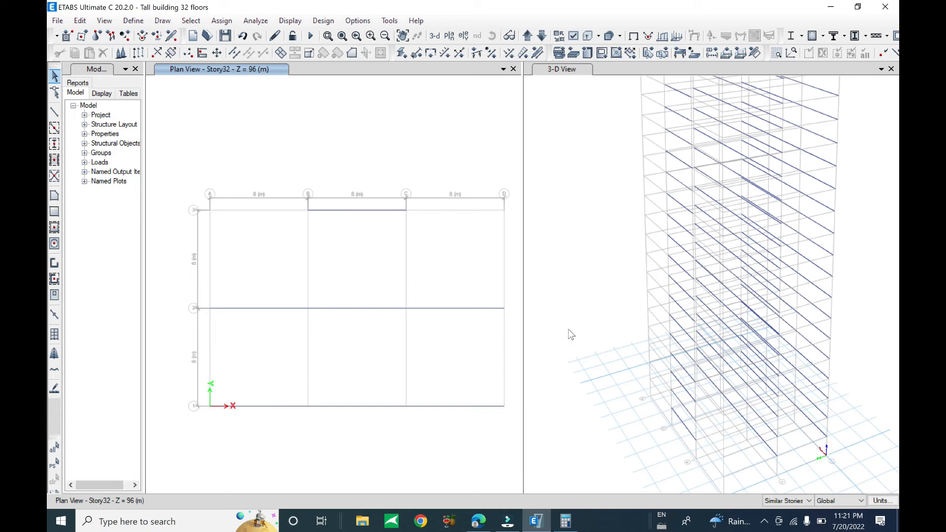
scroll(585, 324, down, 2)
middle_drag(597, 271, 592, 344)
- Open the story data of the grid system for editing and go to the lowest stories
right_click(369, 143)
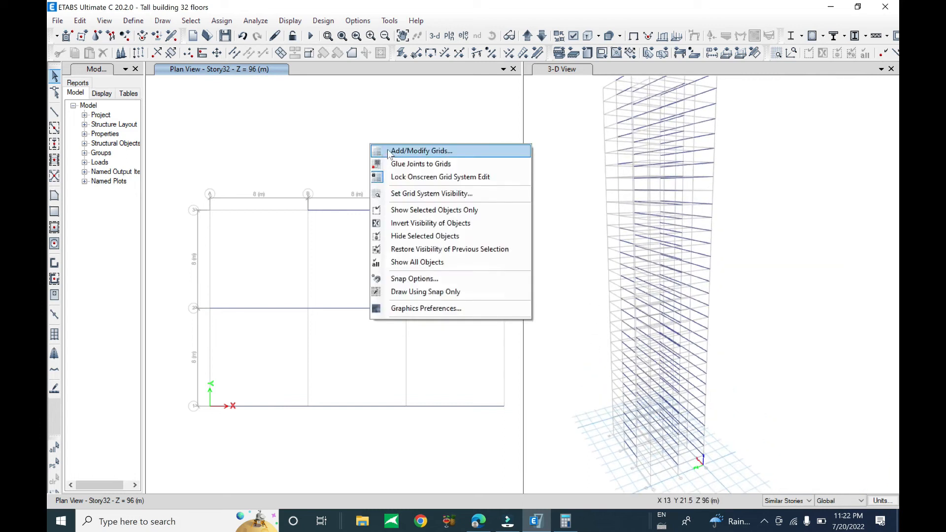
click(389, 151)
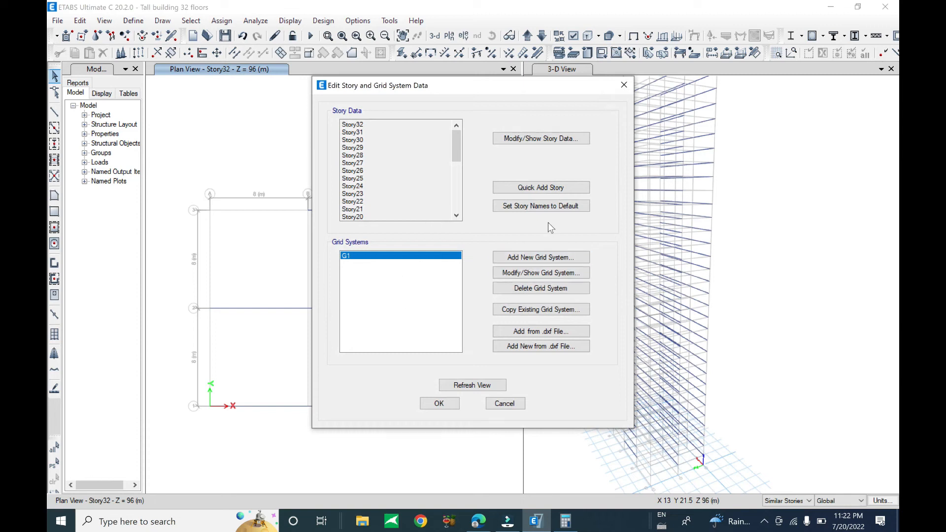
click(536, 139)
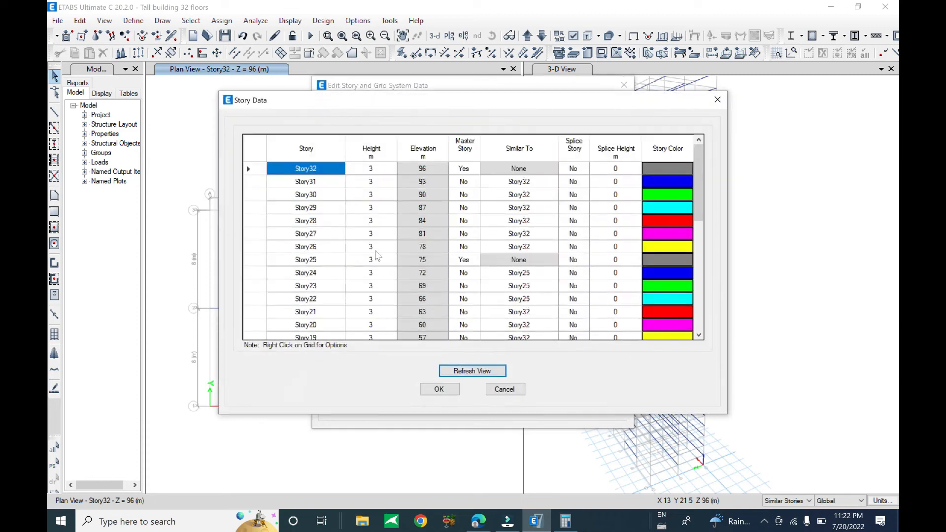
scroll(337, 281, down, 7)
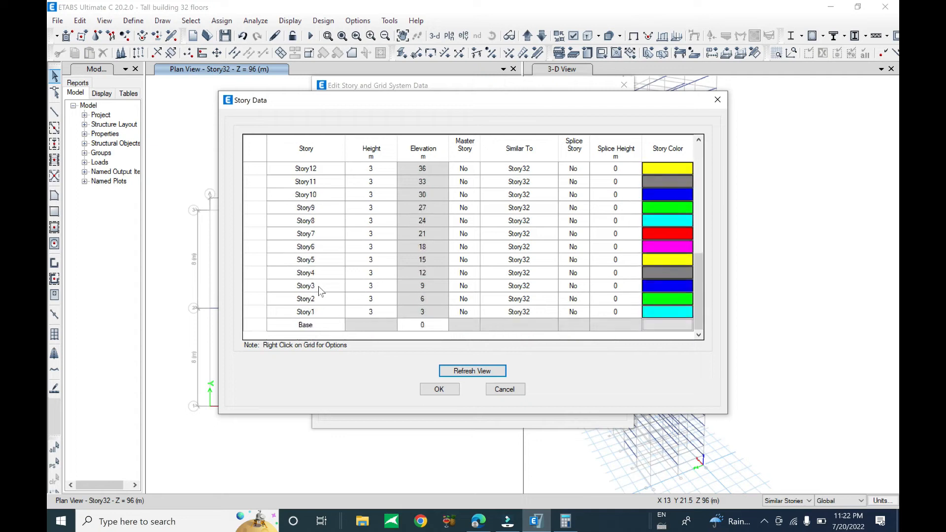
- Make Story4 a master story in the story data
click(465, 272)
click(475, 273)
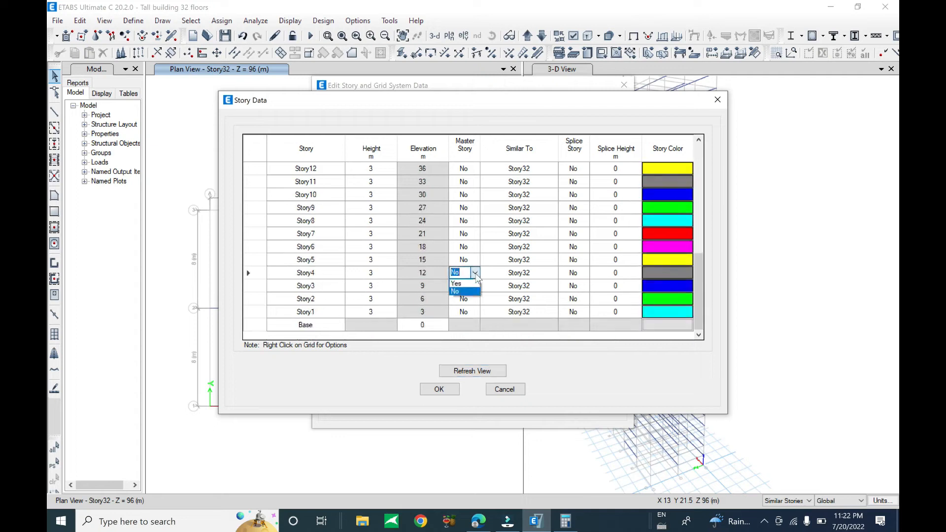
click(469, 284)
click(468, 287)
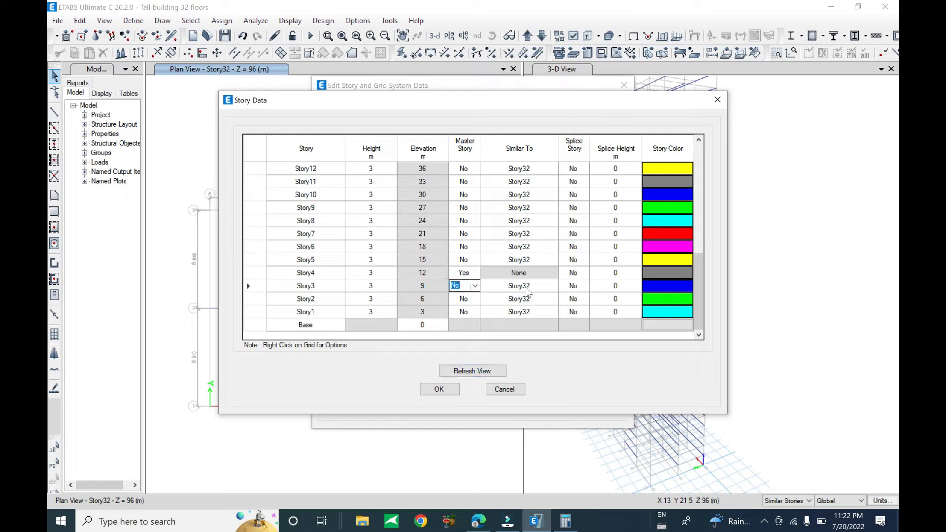
- Set the Similar To value of Story3 and Story2 to None
click(551, 289)
click(552, 288)
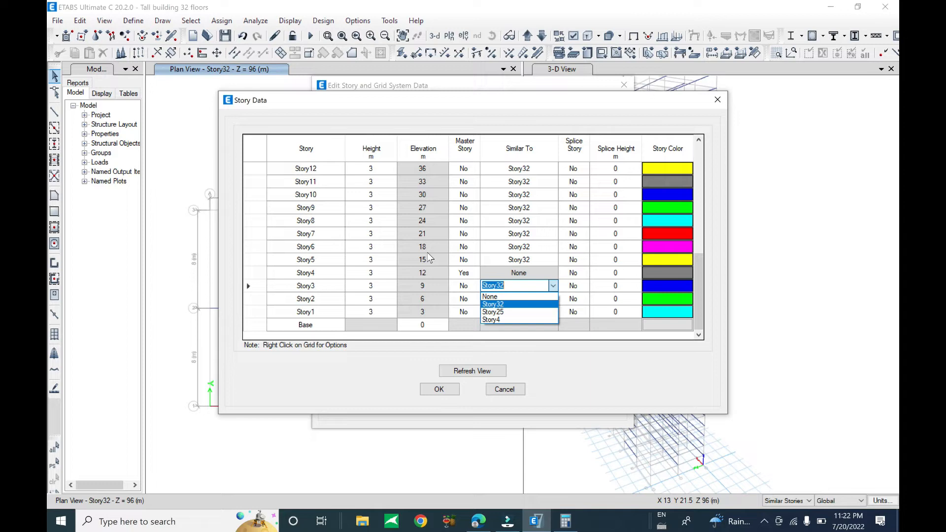
click(538, 372)
click(546, 301)
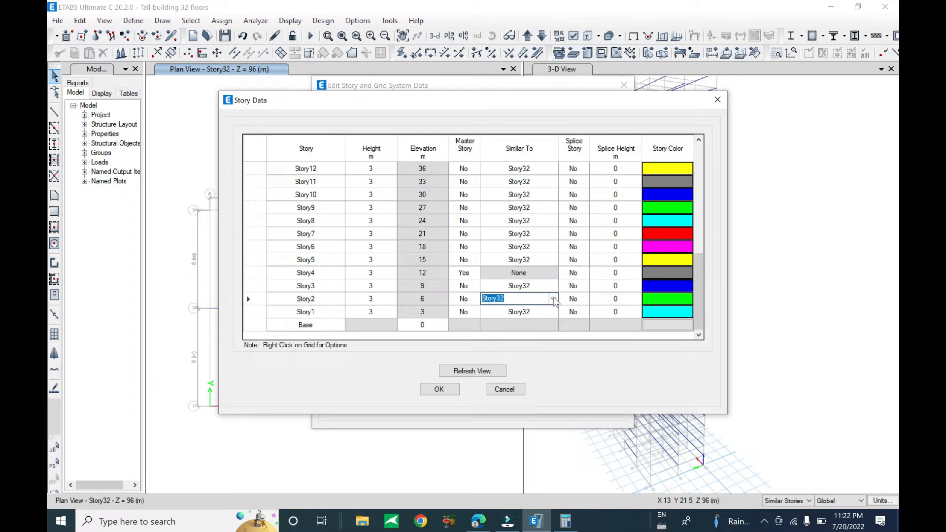
click(553, 299)
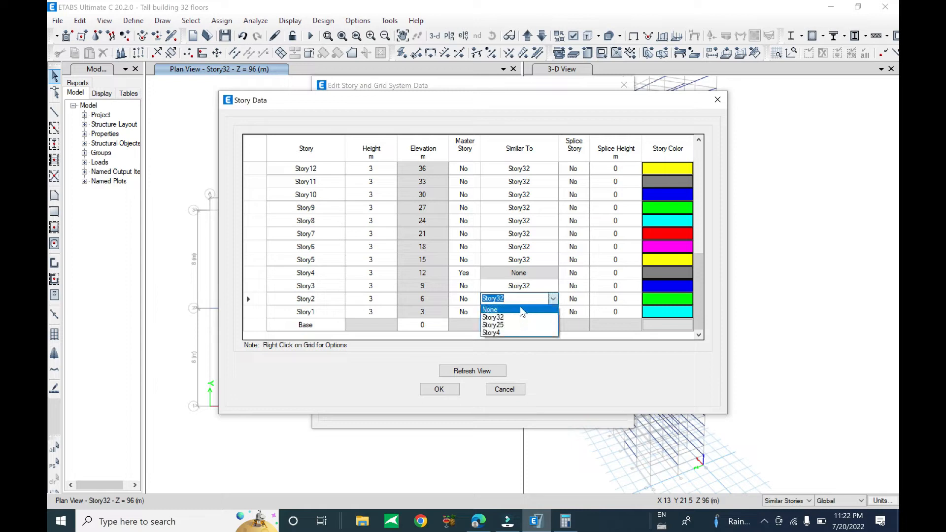
click(521, 309)
click(551, 287)
click(553, 286)
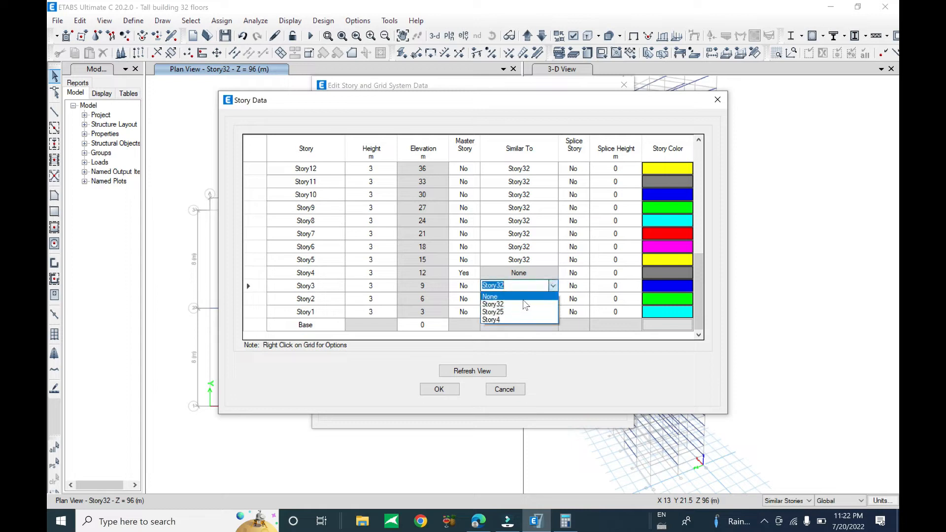
click(529, 297)
click(549, 278)
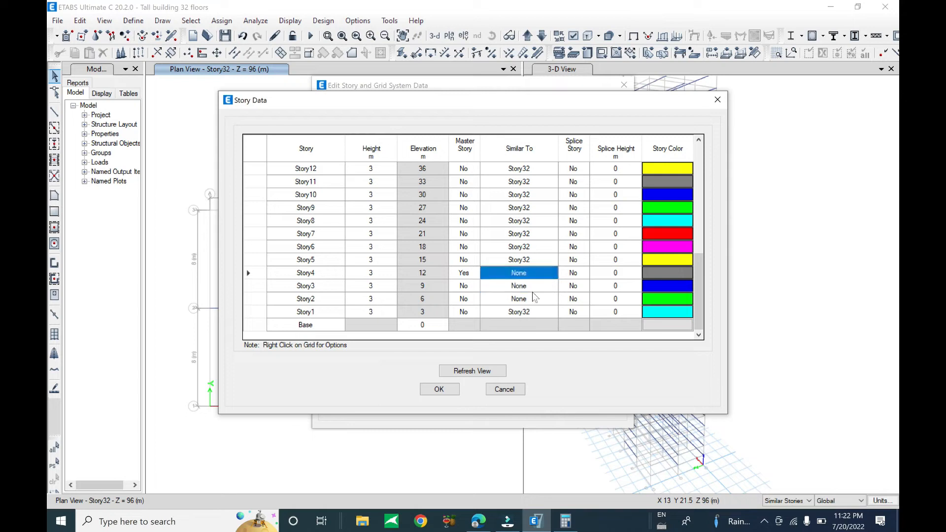
- Remove the master story status from Story25 and set it as similar to Story32
scroll(530, 286, up, 7)
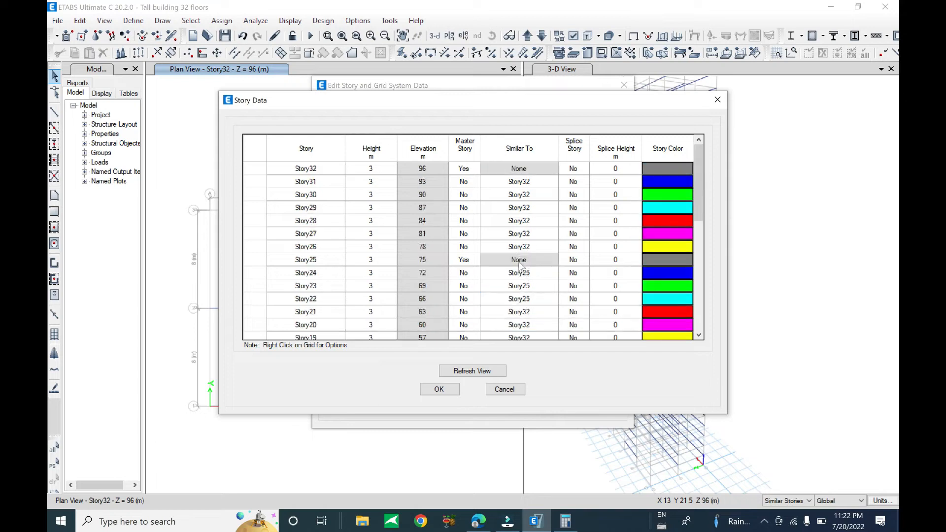
click(535, 261)
click(465, 259)
click(468, 260)
click(463, 282)
click(522, 259)
click(552, 259)
click(521, 279)
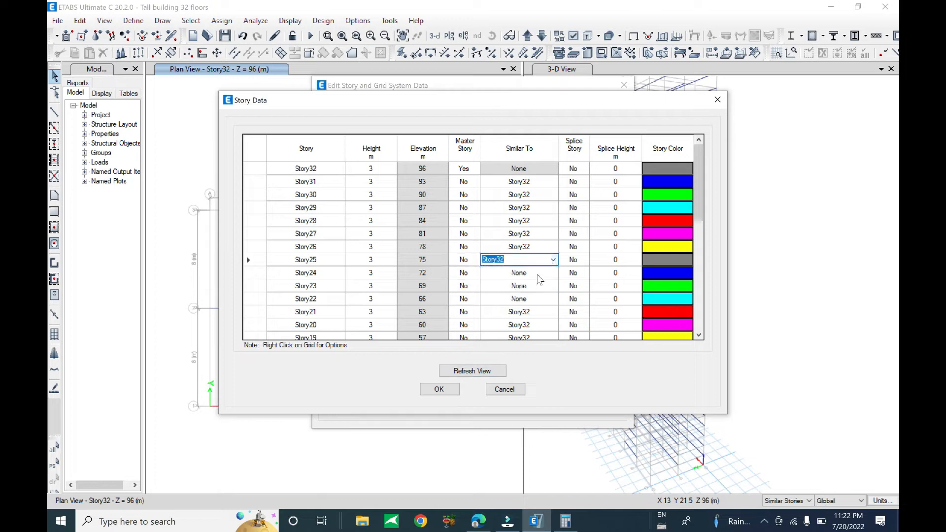
- Set Story24, Story23 and Story22 as similar to Story32
click(540, 274)
click(552, 272)
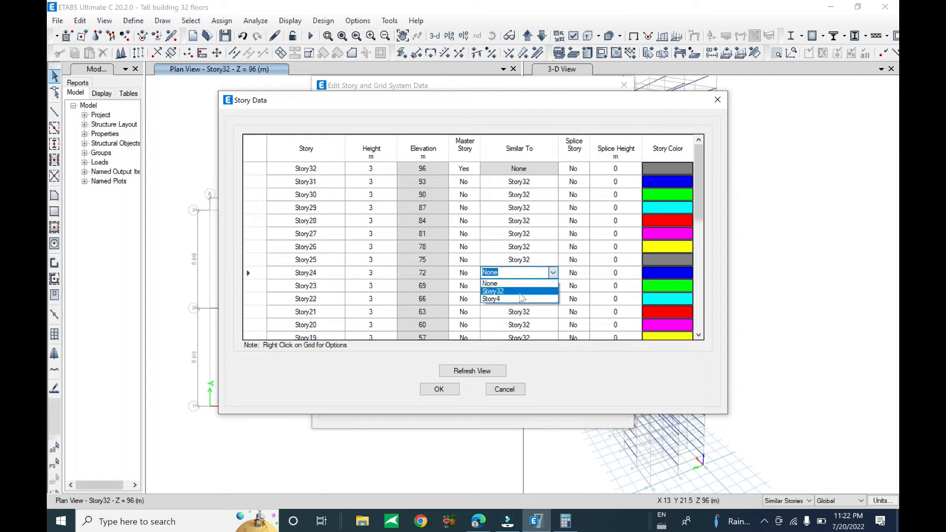
click(536, 292)
click(537, 286)
click(552, 285)
click(536, 305)
click(551, 300)
click(552, 299)
click(535, 318)
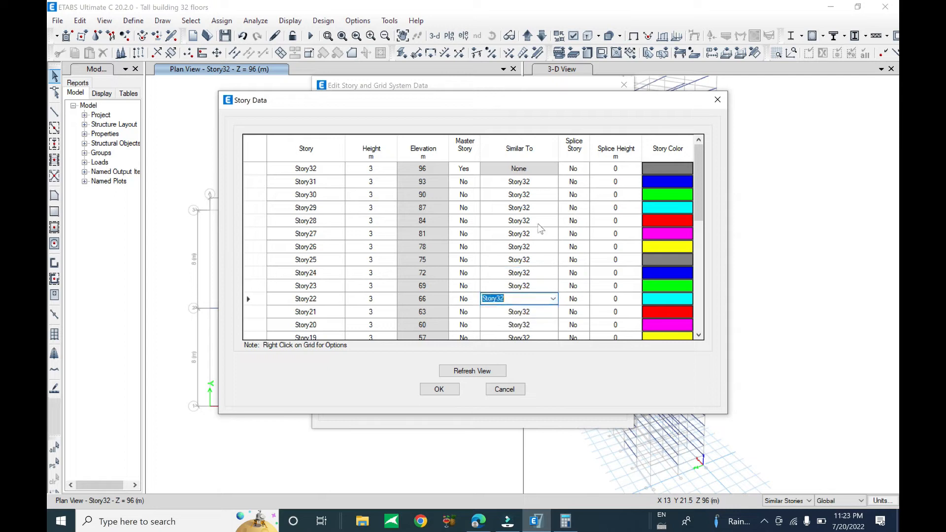
- Remove the master story status from Story4 and set it as similar to Story32
scroll(526, 261, down, 2)
scroll(526, 261, down, 5)
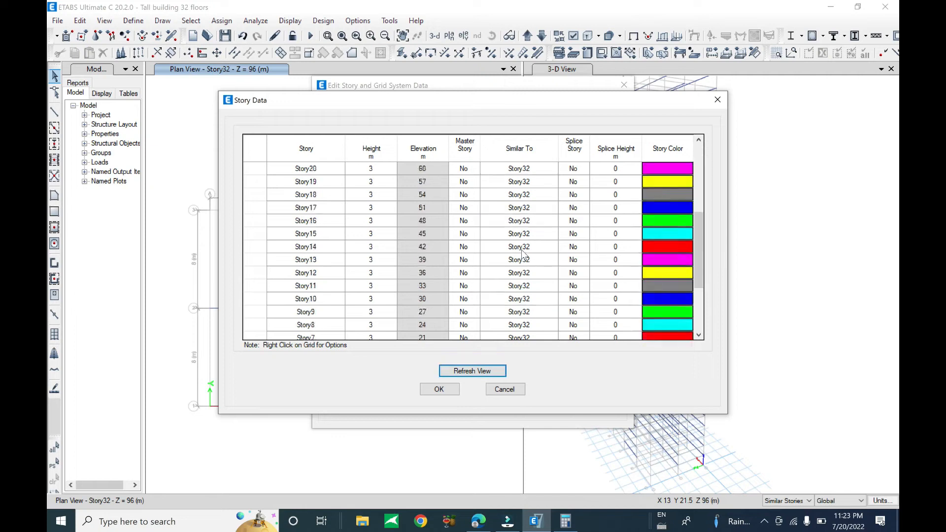
click(547, 275)
click(463, 273)
click(474, 273)
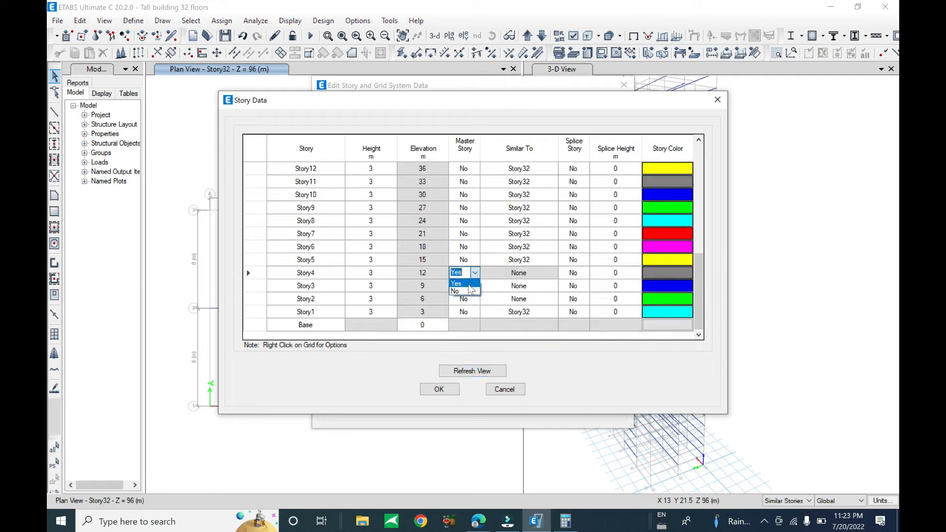
click(468, 291)
click(523, 274)
click(522, 274)
click(508, 291)
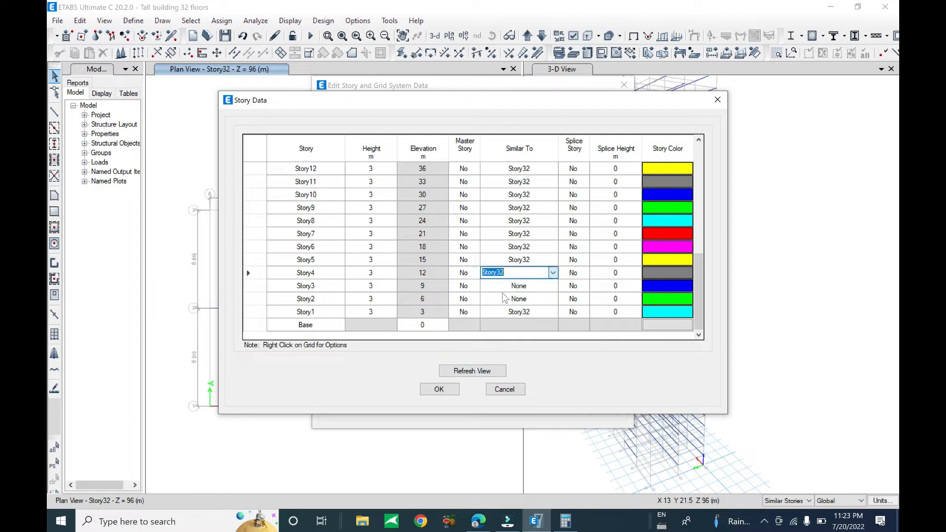
- Set Story3 and Story2 as similar to Story32
click(538, 286)
click(553, 286)
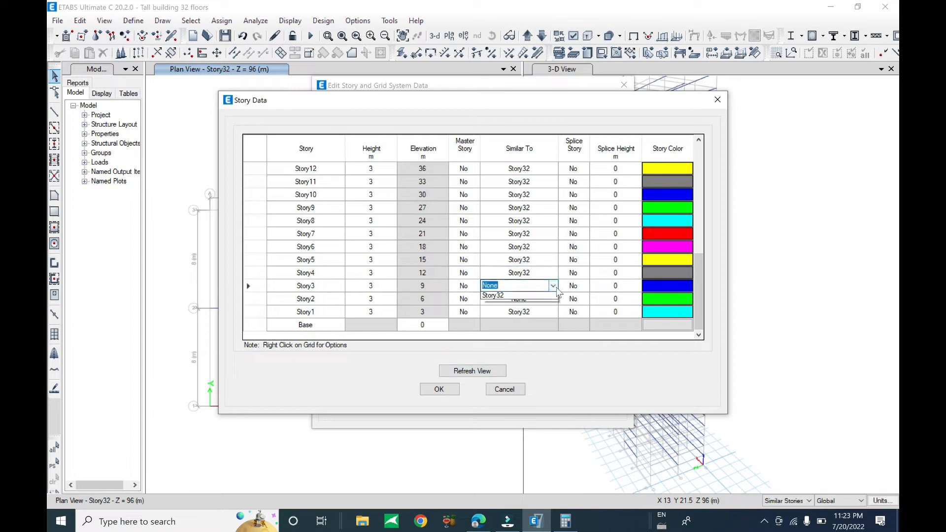
click(511, 304)
click(536, 302)
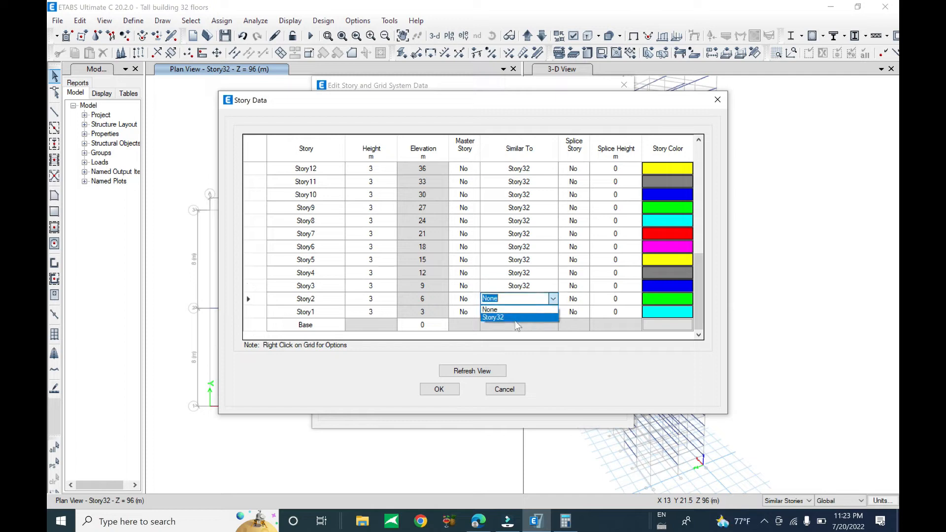
click(501, 317)
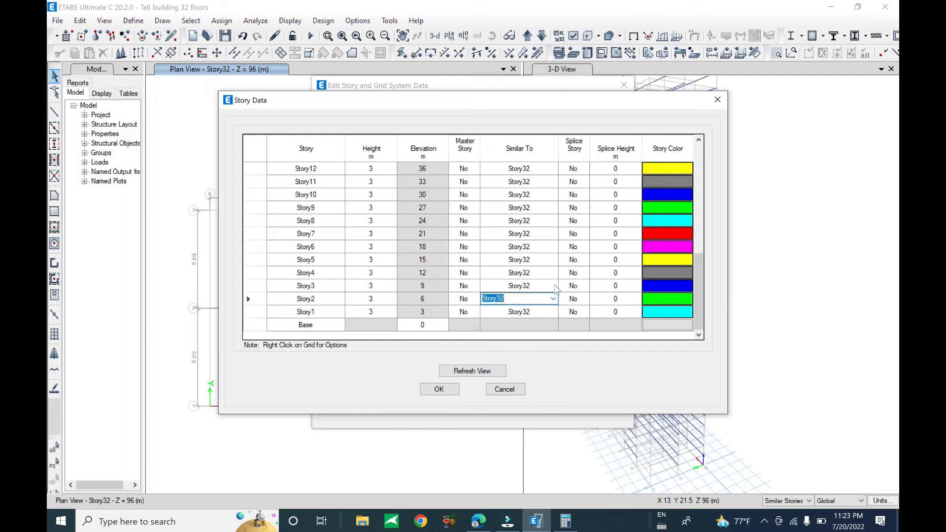
- Check the whole story table, refresh the view and accept the story and grid data
scroll(534, 275, up, 7)
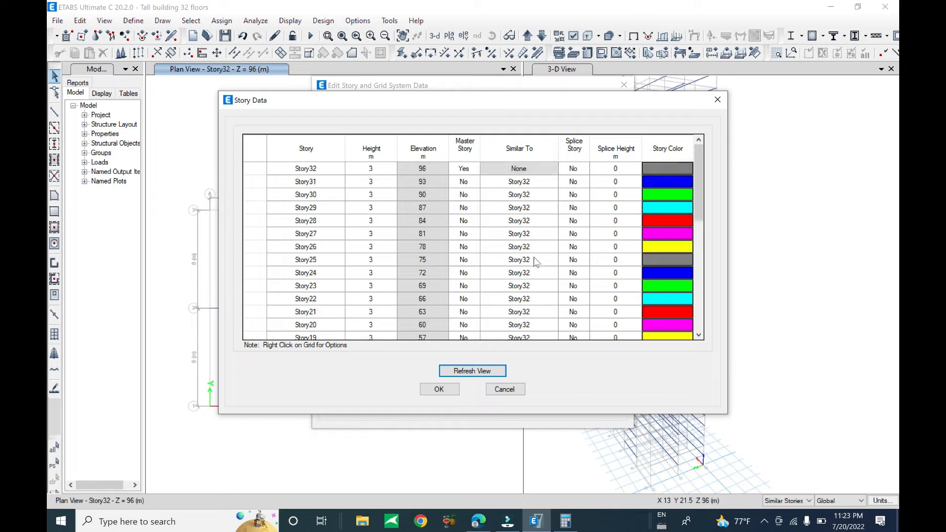
scroll(474, 241, down, 7)
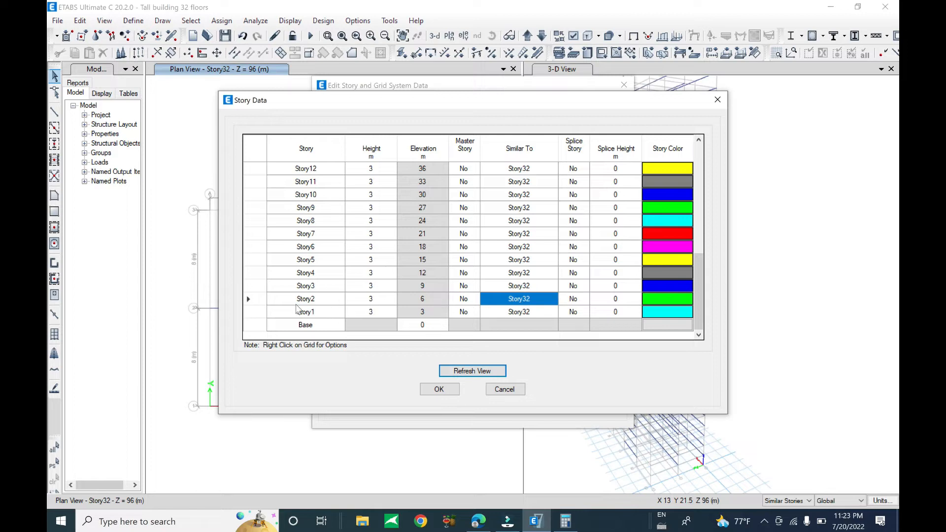
click(465, 369)
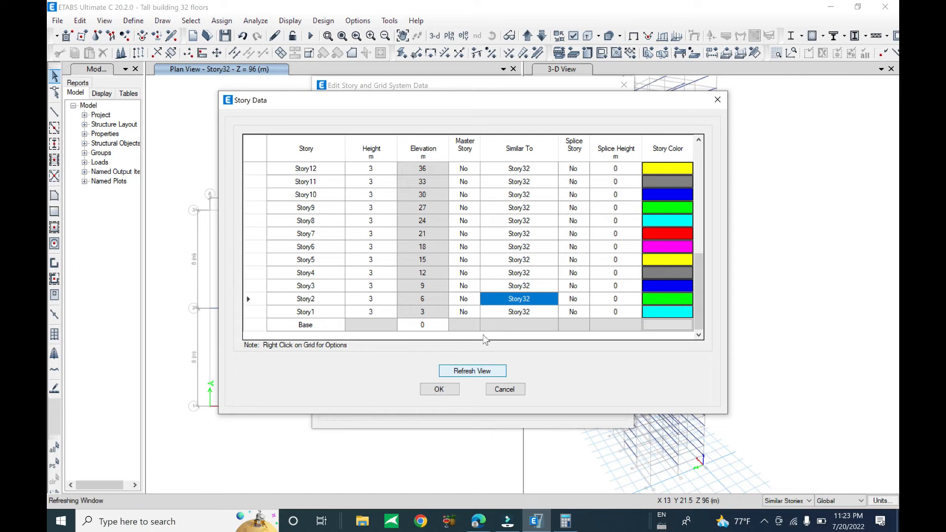
click(441, 393)
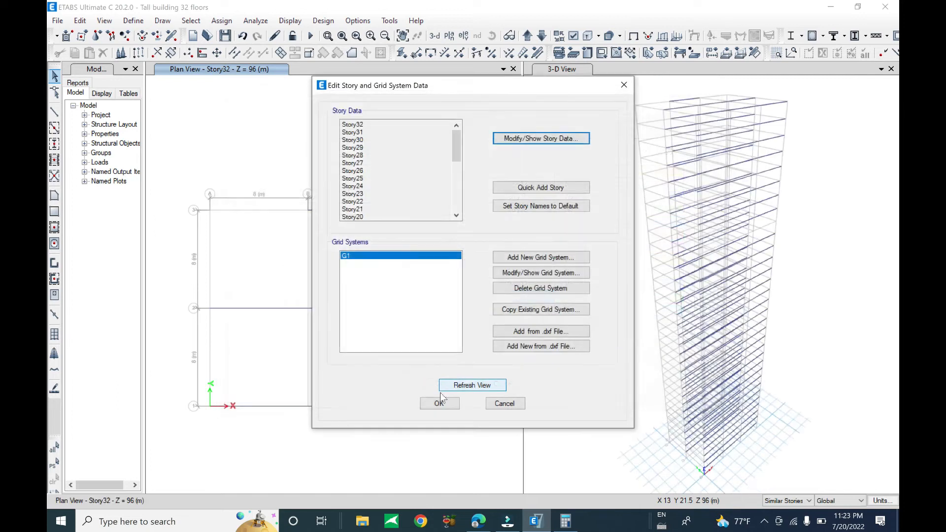
click(439, 392)
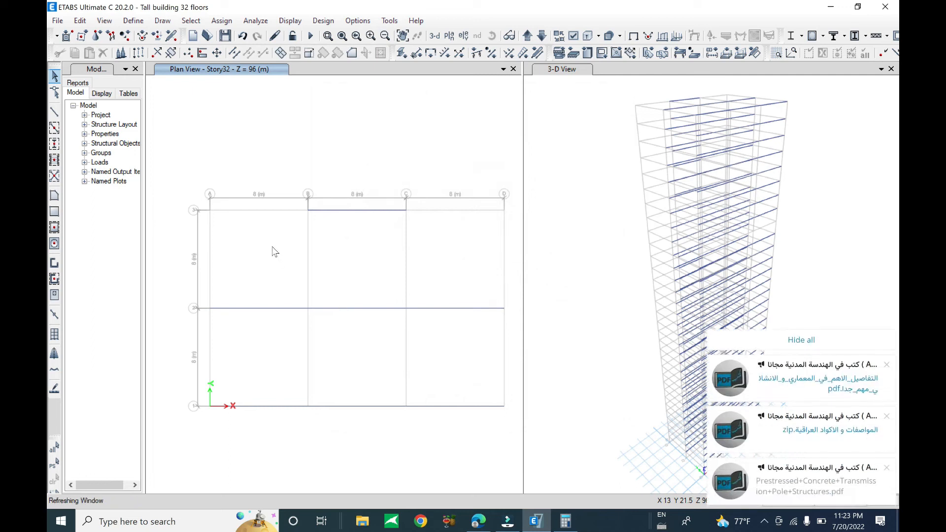
click(812, 345)
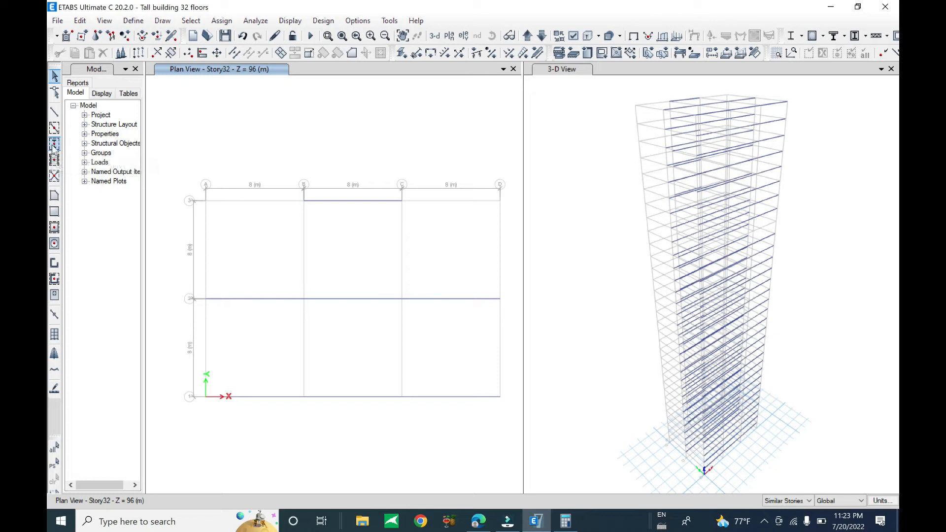
- Draw a Column 70x120cm column at grid point A-3 on Story32 only, using the One Story option
middle_drag(248, 229, 241, 211)
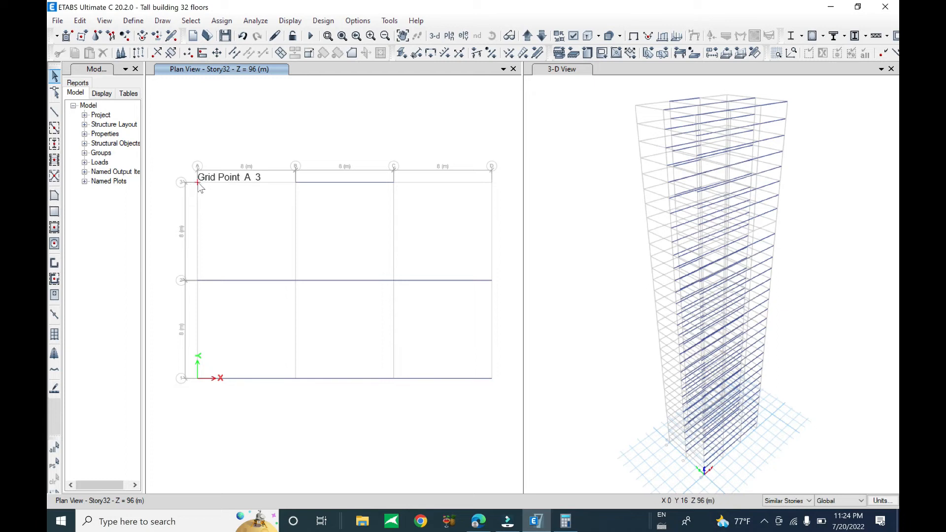
click(789, 501)
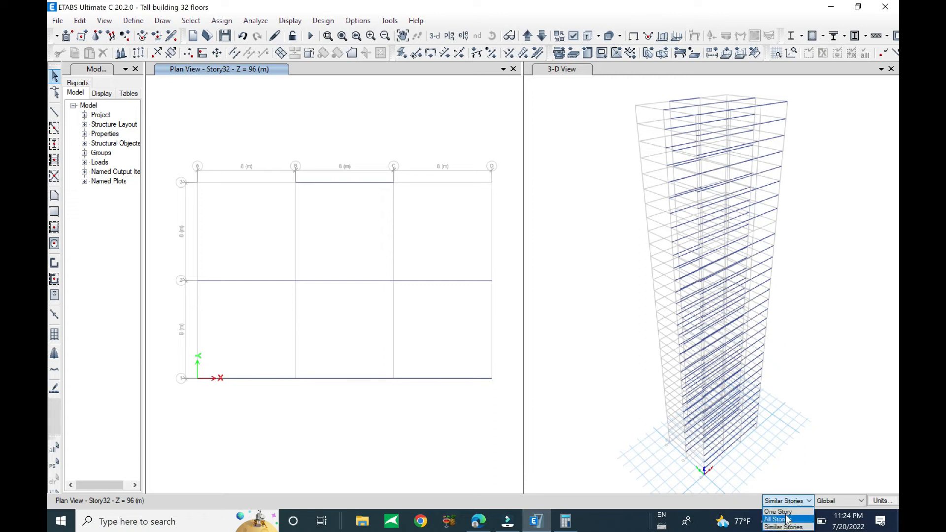
click(779, 511)
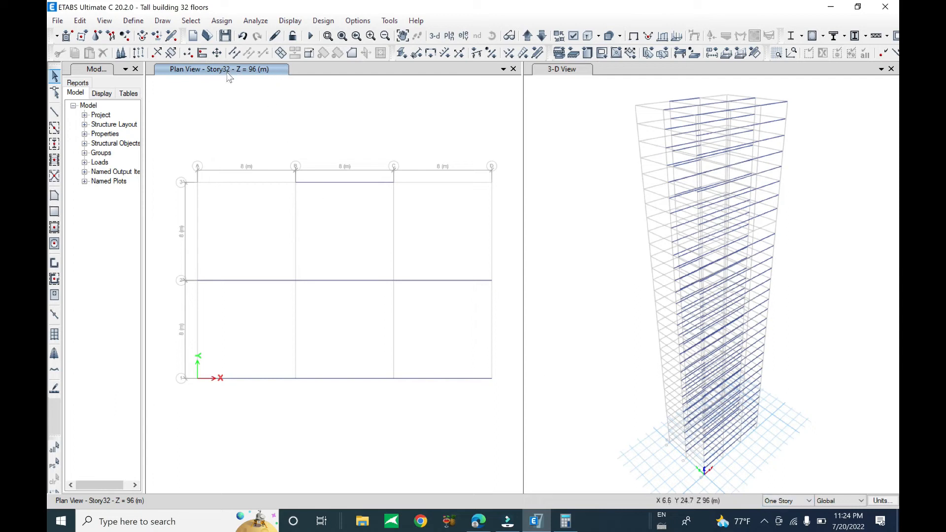
click(54, 144)
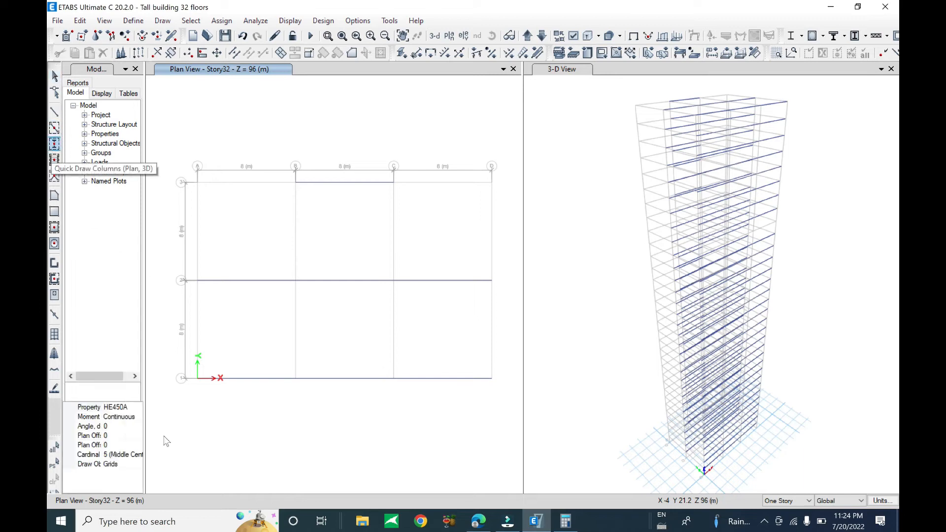
click(116, 407)
click(137, 408)
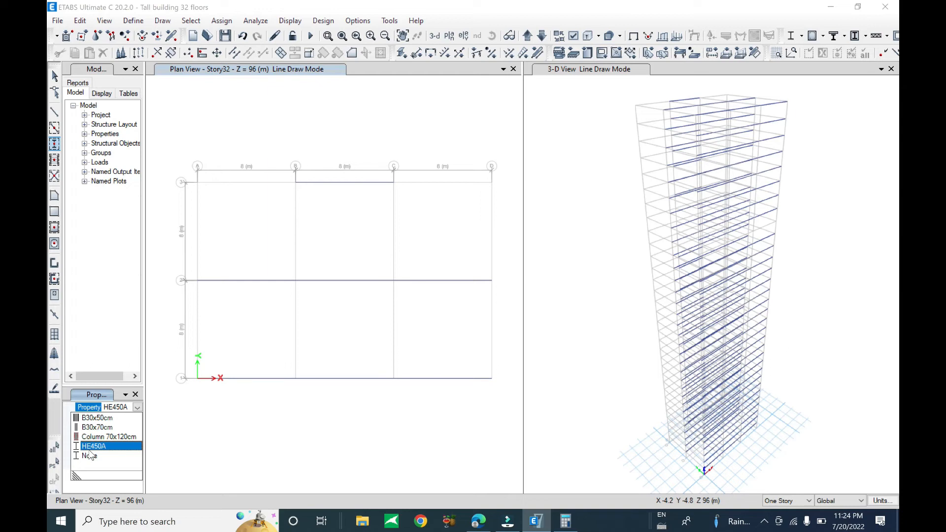
click(98, 436)
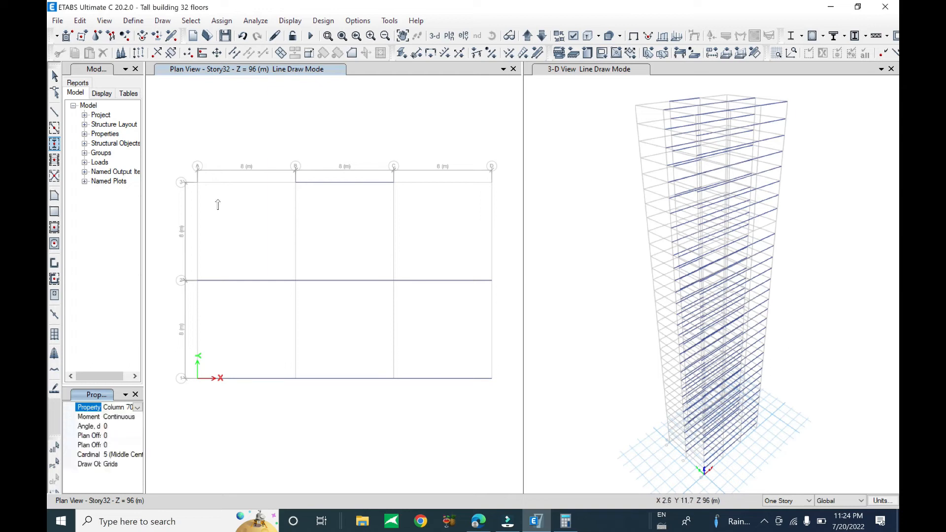
click(192, 183)
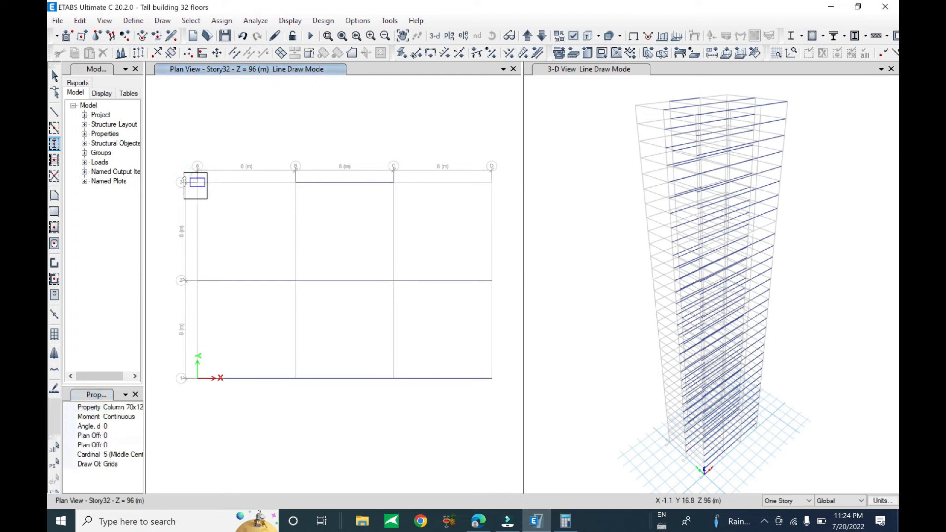
click(198, 182)
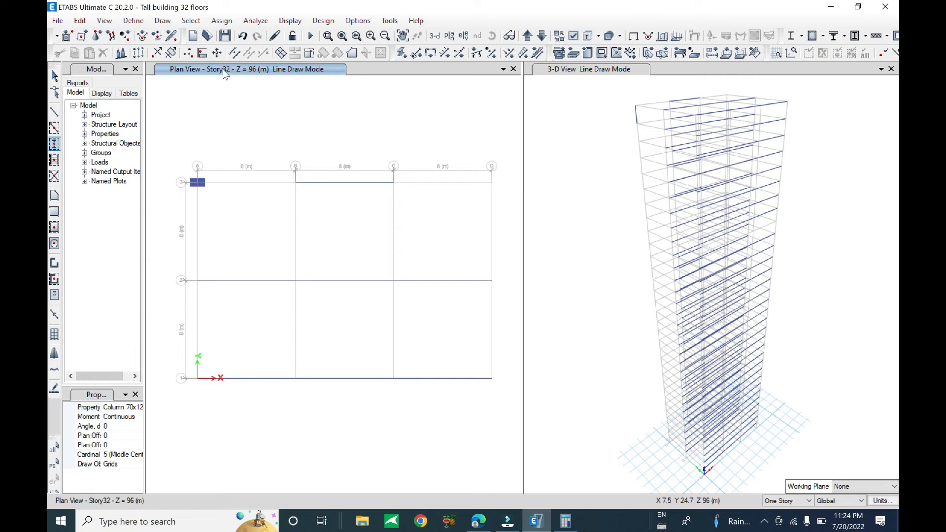
- Draw a Column 70x120cm column at grid point A-2 with drawing applied to All Stories
click(783, 501)
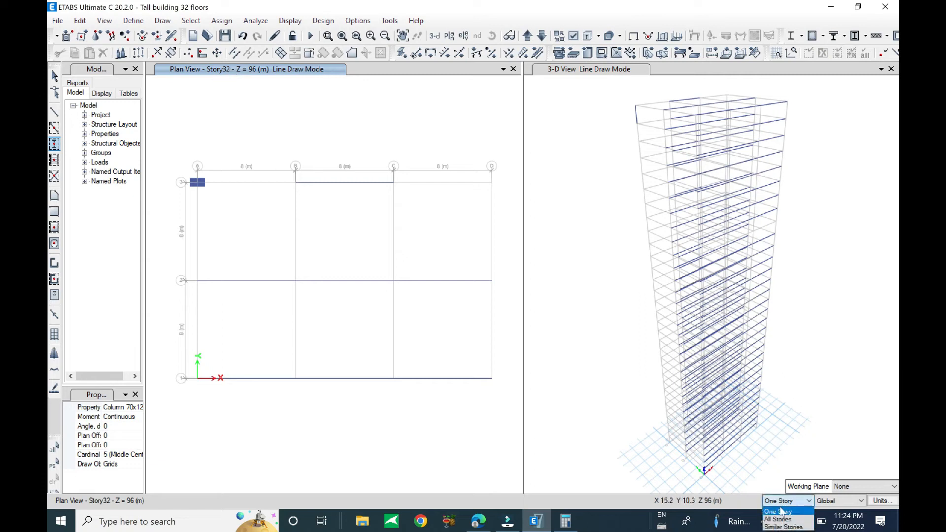
click(778, 519)
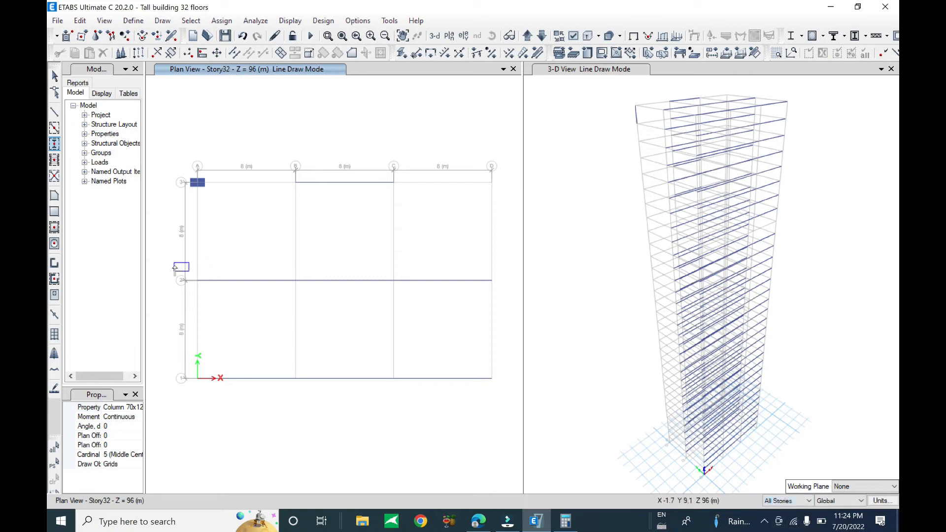
click(197, 280)
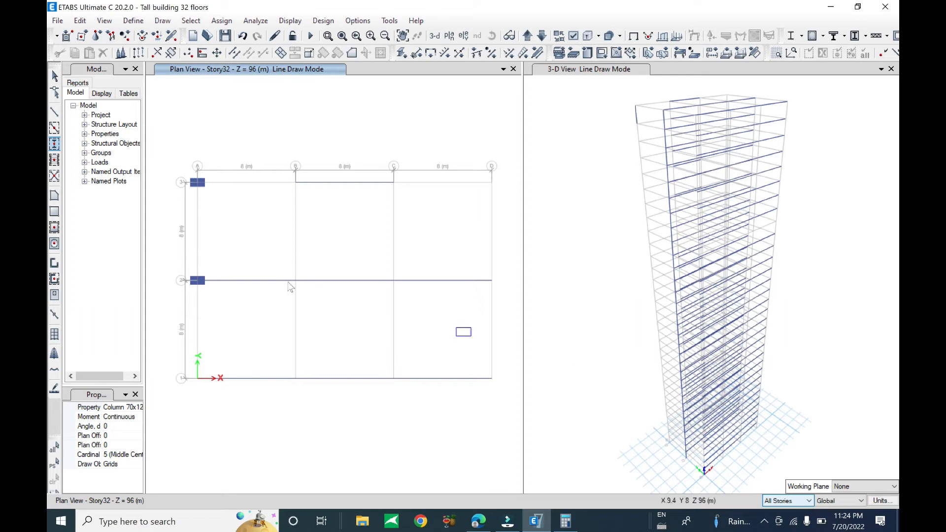
- Draw a Column 70x120cm column at grid point A-1 with drawing applied to Similar Stories
click(787, 500)
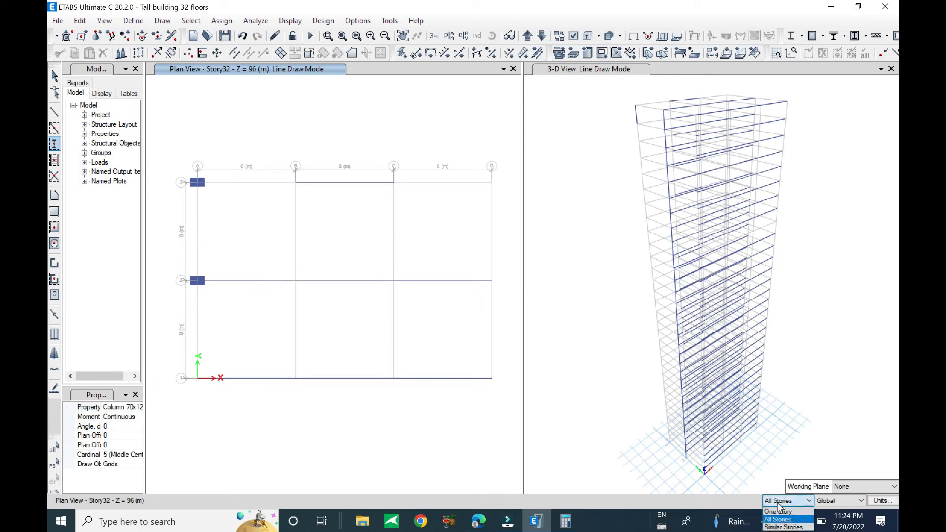
click(786, 527)
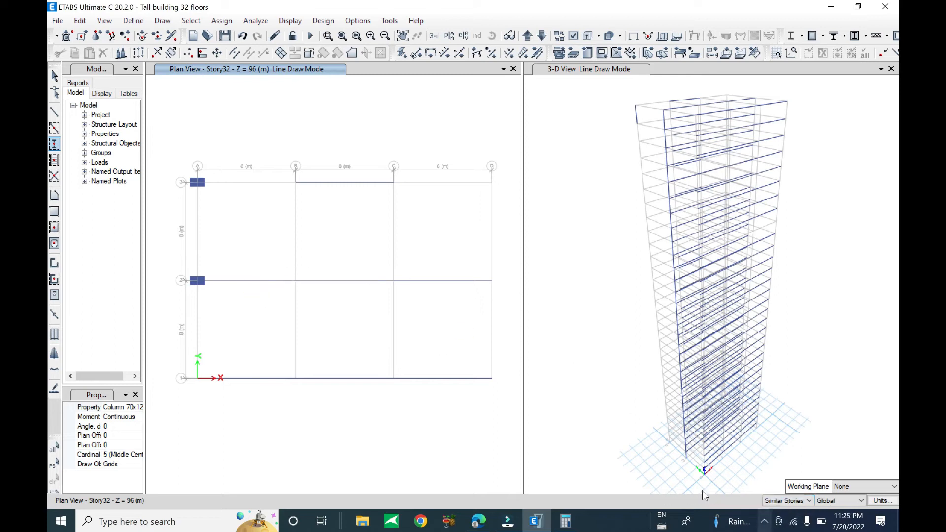
click(197, 378)
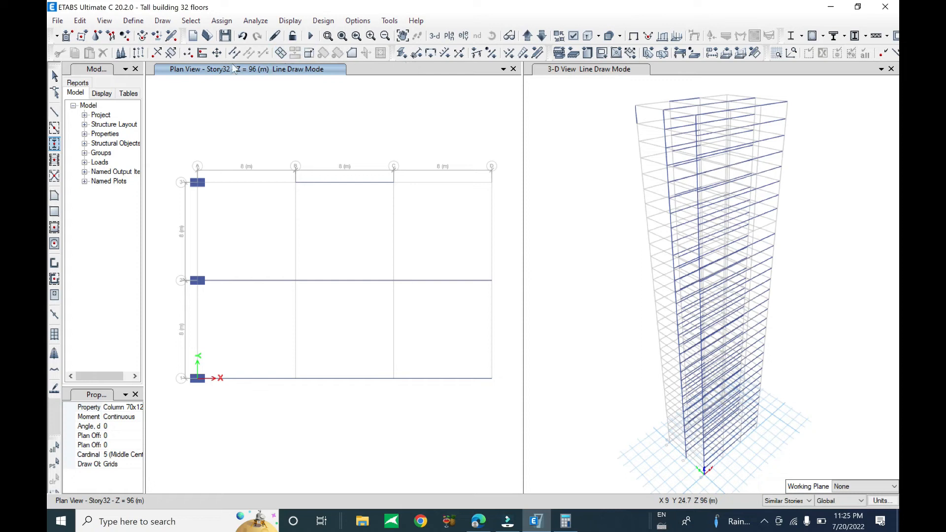
- Switch the plan view to Story31
click(448, 36)
click(418, 230)
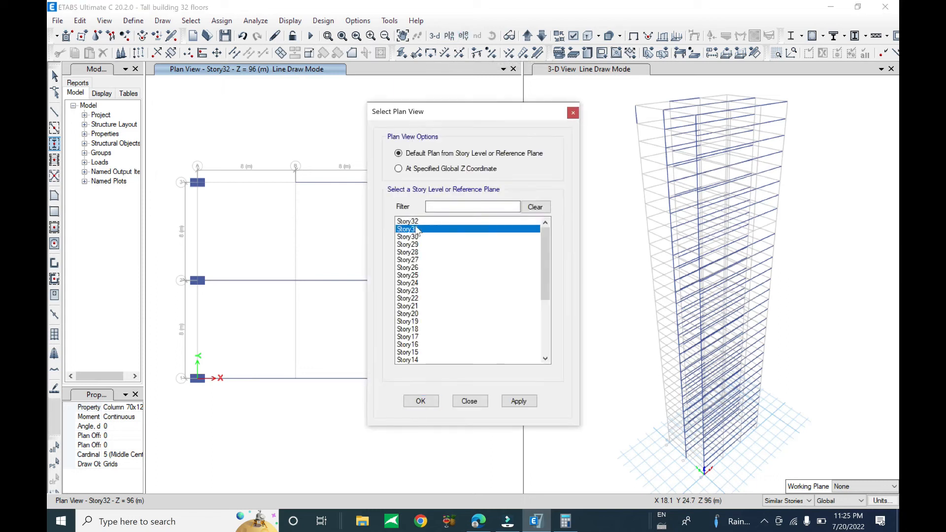
click(507, 400)
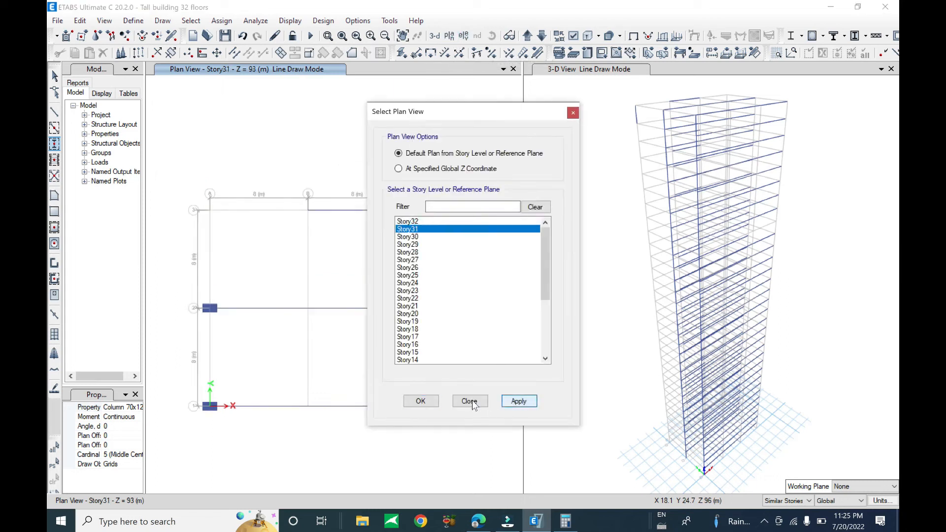
click(471, 402)
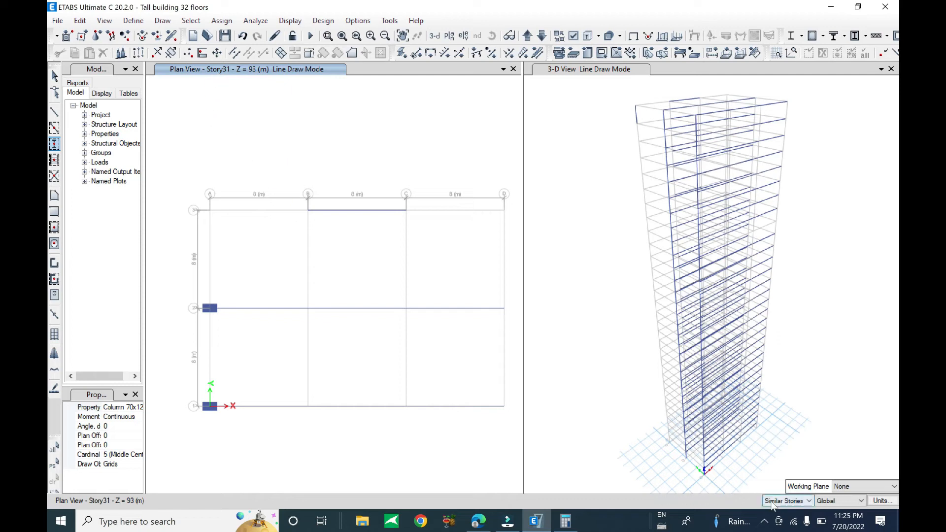
- Draw Column 70x120cm columns at grid points B-1, C-1, D-1 and B-2 across the similar stories
drag(287, 383, 342, 431)
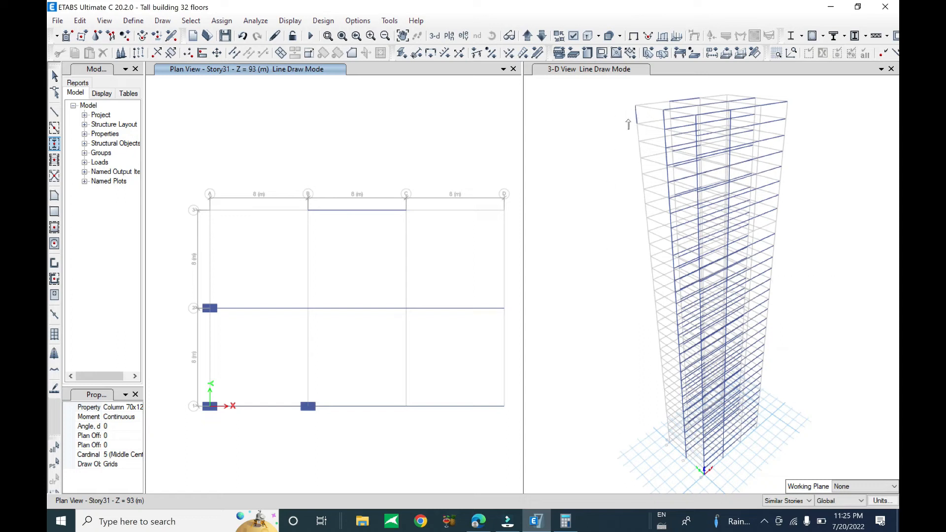
click(405, 405)
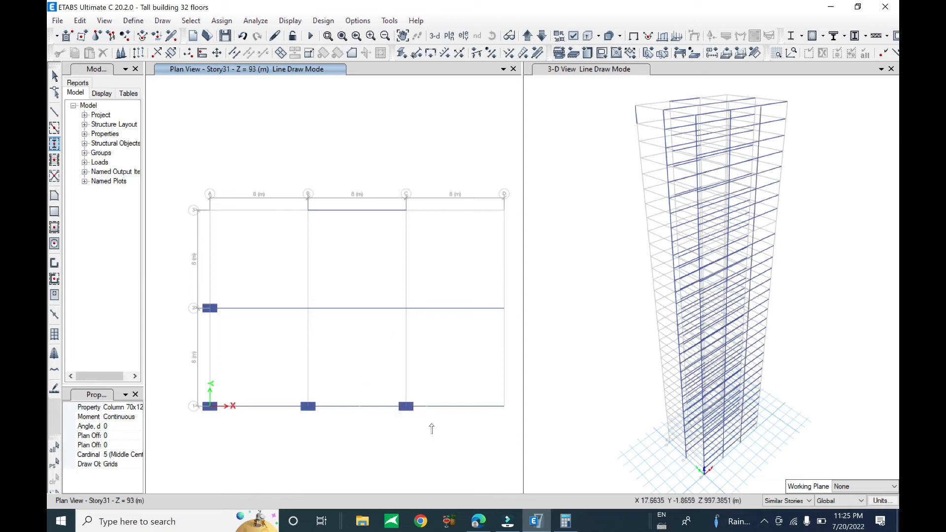
click(504, 406)
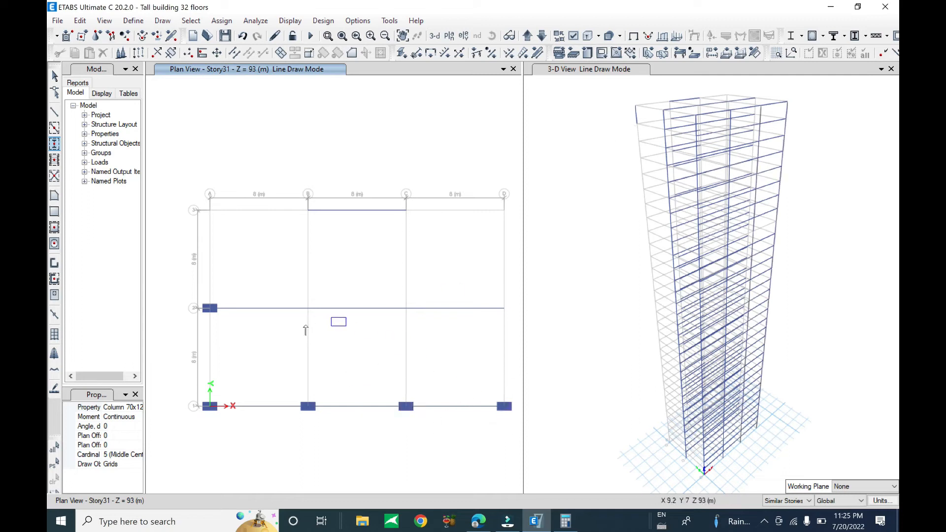
drag(261, 291, 329, 336)
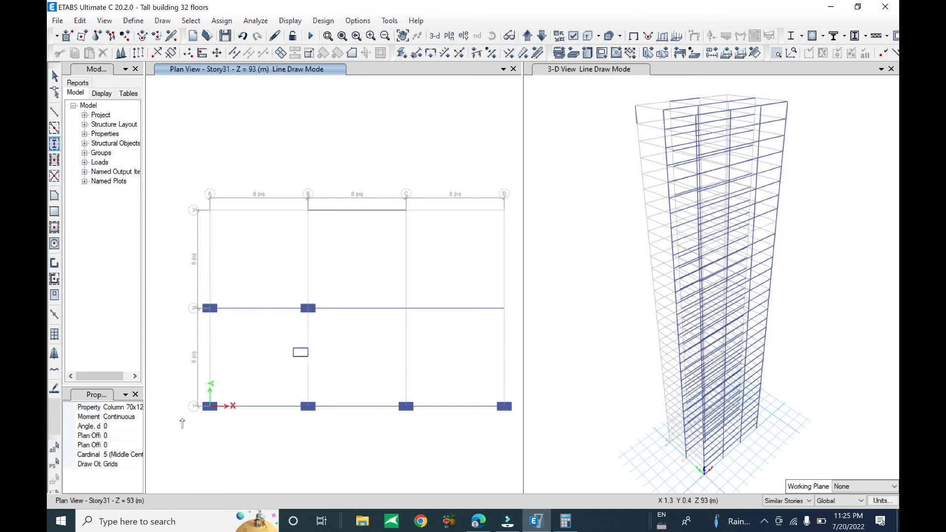
- Draw Column 70x120cm columns at a 90 degree angle at C-2, D-2 and all four grid points of line 3
drag(144, 418, 170, 418)
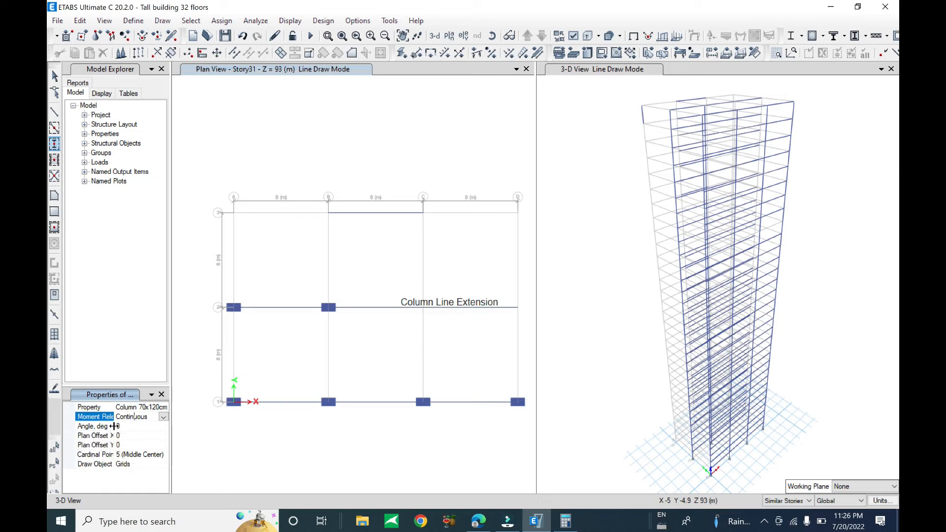
click(113, 428)
text(90)
click(129, 434)
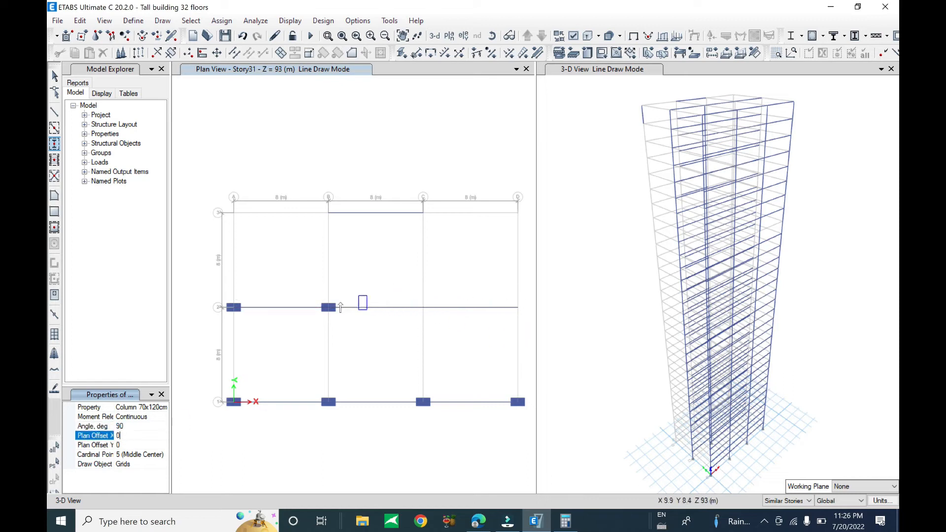
scroll(344, 318, up, 5)
scroll(344, 318, up, 2)
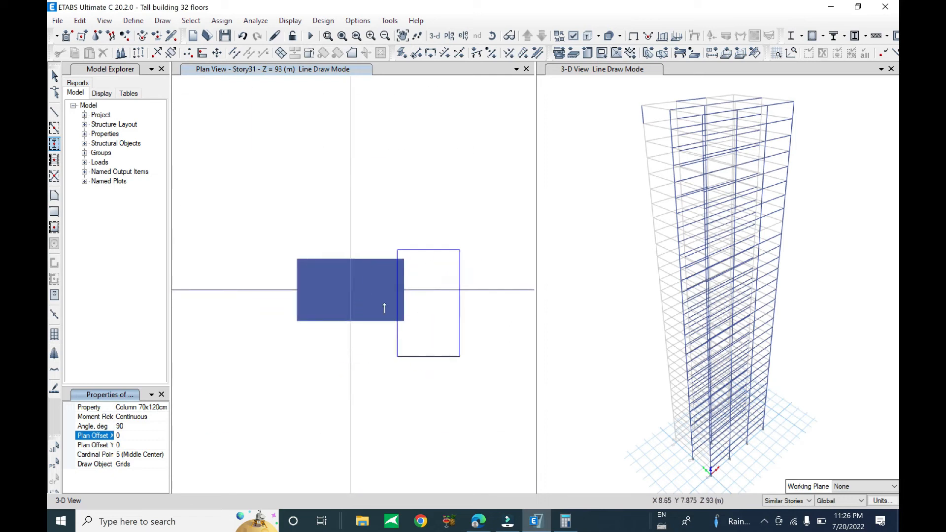
scroll(319, 318, down, 8)
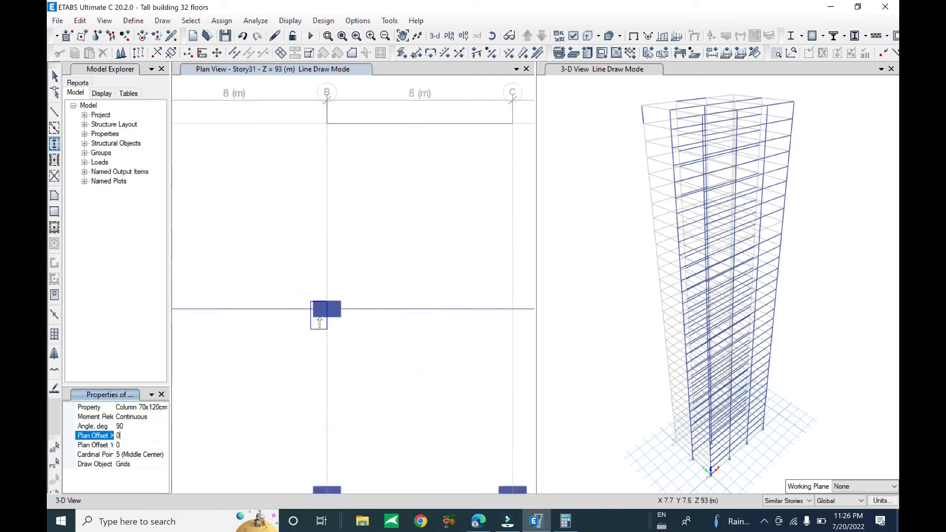
click(369, 315)
click(418, 315)
drag(254, 250, 452, 297)
scroll(362, 314, up, 2)
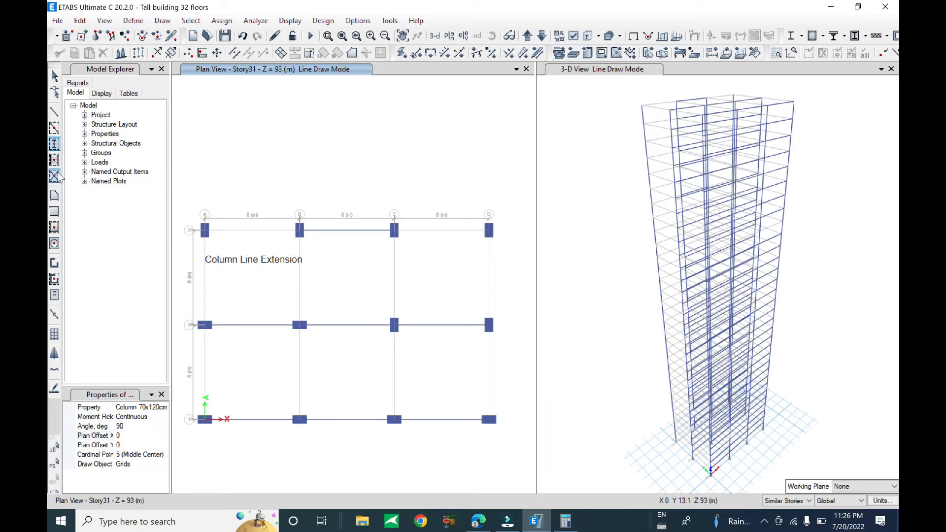
- Draw B30x70cm beams on grid line 3 between A and B and between C and D
click(54, 127)
scroll(277, 279, down, 2)
middle_drag(296, 266, 302, 258)
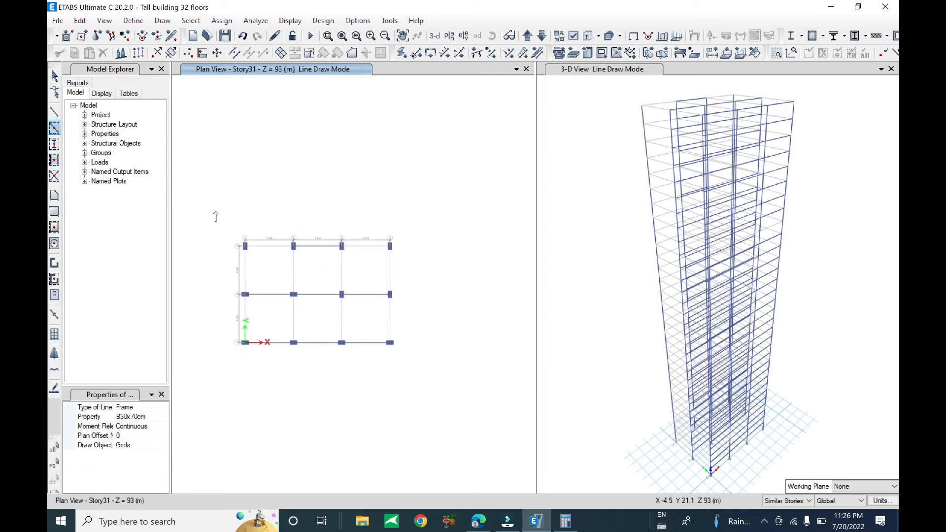
drag(226, 224, 309, 273)
drag(330, 227, 439, 284)
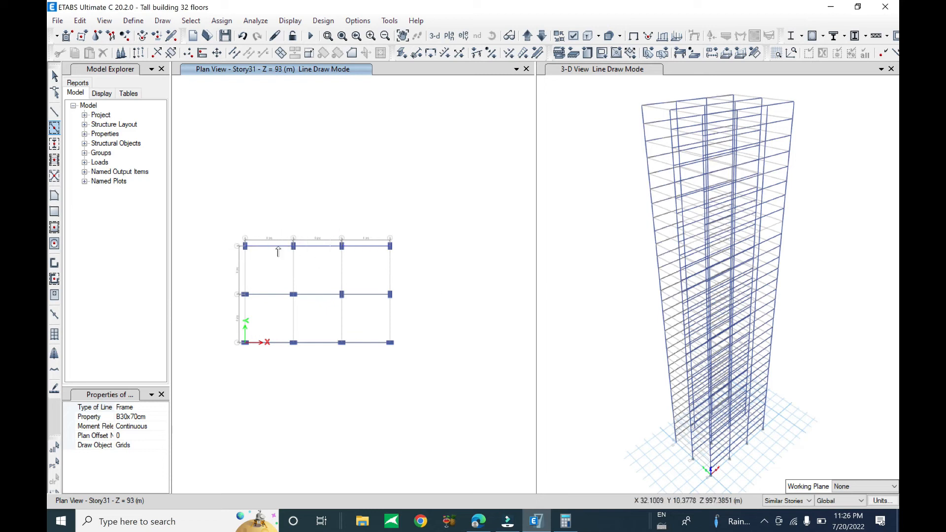
- Draw B30x70cm beams along grid lines A, B, C and D across both bays
drag(223, 219, 256, 383)
drag(275, 220, 314, 393)
drag(319, 227, 361, 376)
drag(371, 224, 430, 371)
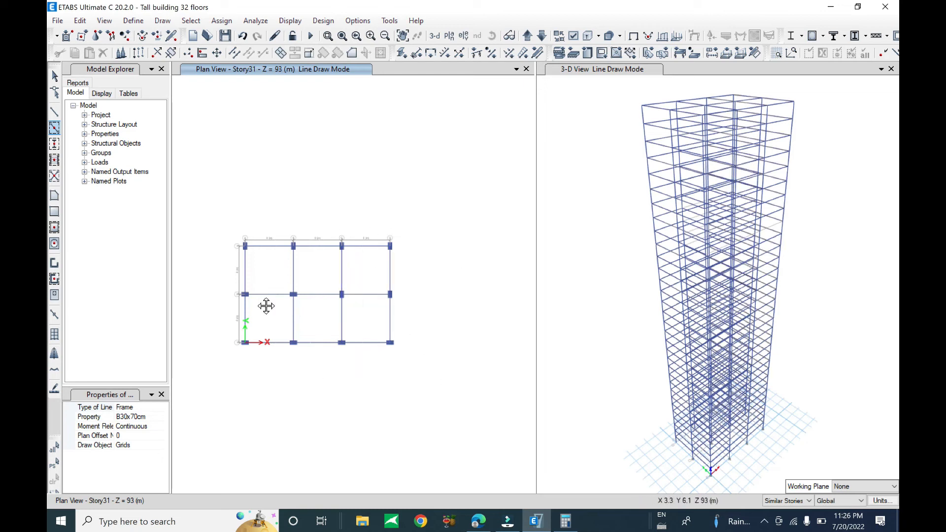
- Start Quick Draw Secondary Beams with the B30x50cm section and preview the beams in the bay between grids A-B and 1-2
scroll(256, 315, up, 3)
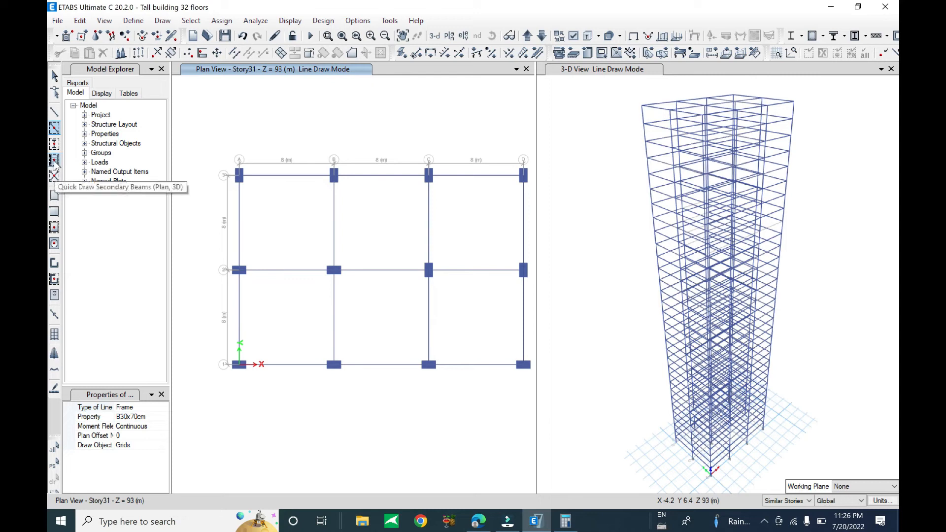
click(54, 160)
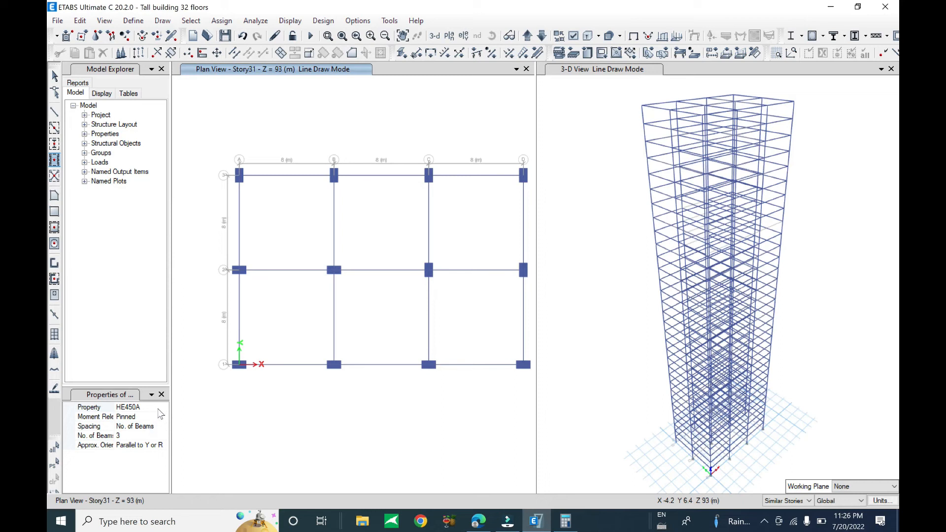
click(158, 409)
click(163, 407)
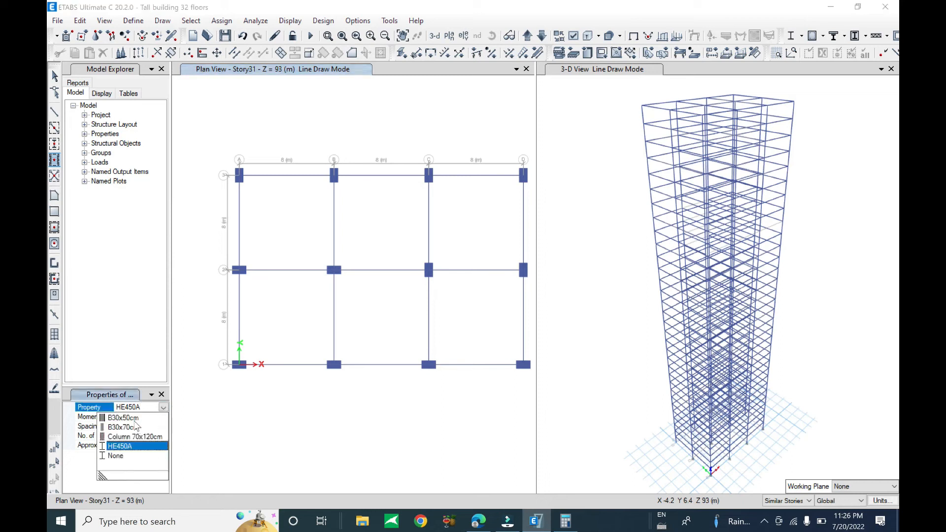
click(133, 420)
click(256, 289)
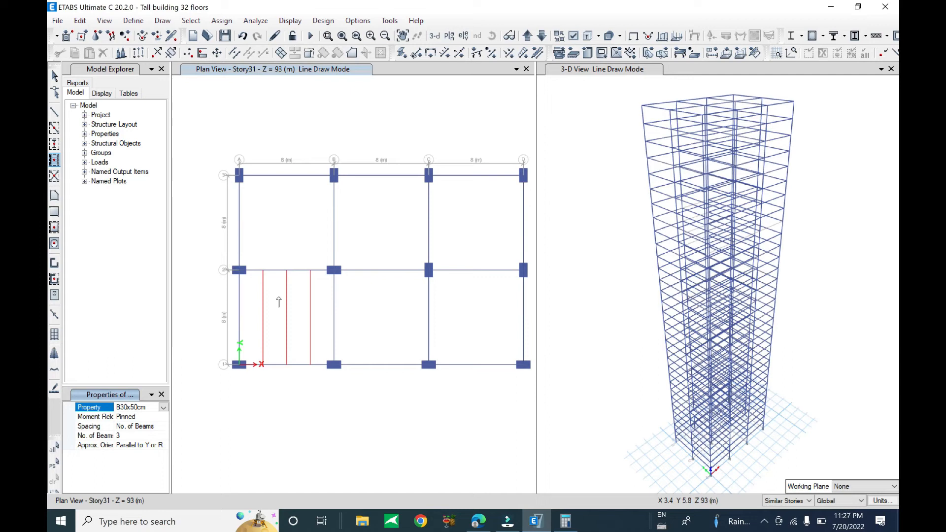
- Set the secondary beam orientation to Parallel to X or T and preview the beams in bay A-B between lines 1 and 2
click(131, 436)
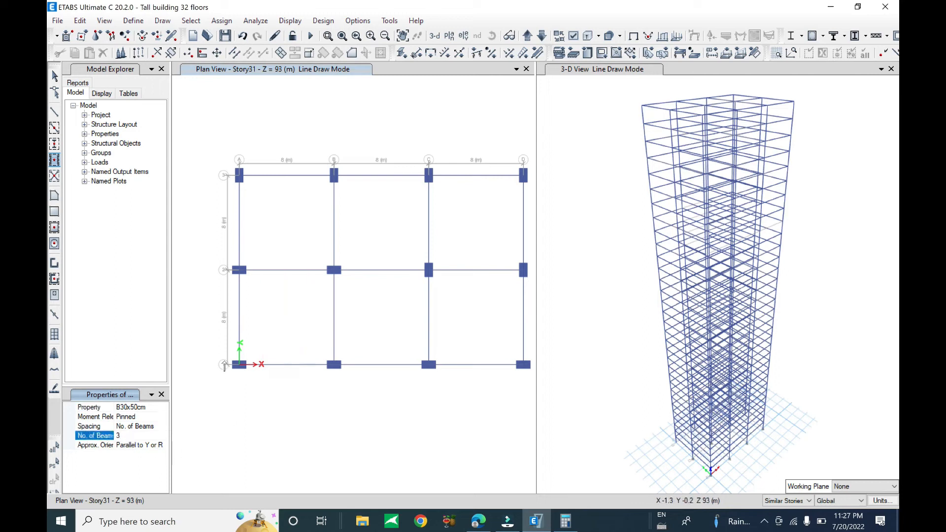
click(148, 445)
click(163, 445)
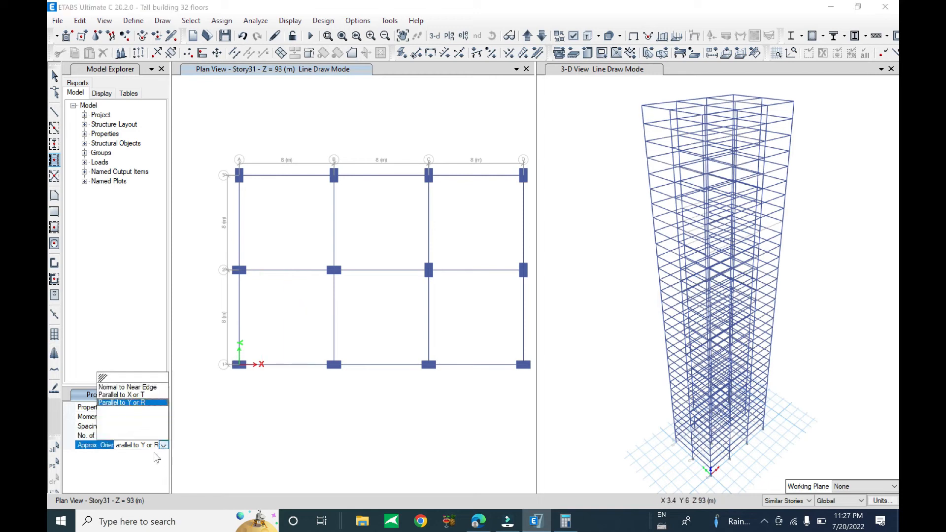
click(142, 395)
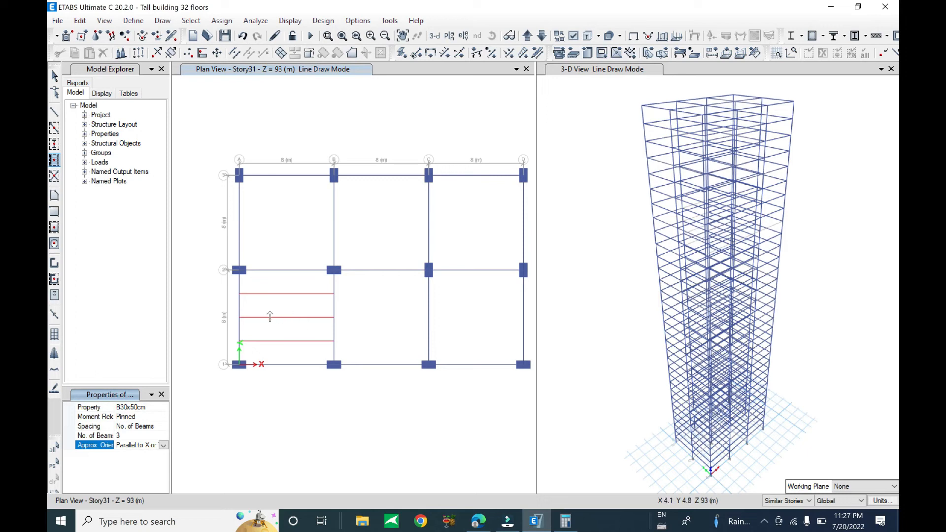
scroll(240, 312, down, 2)
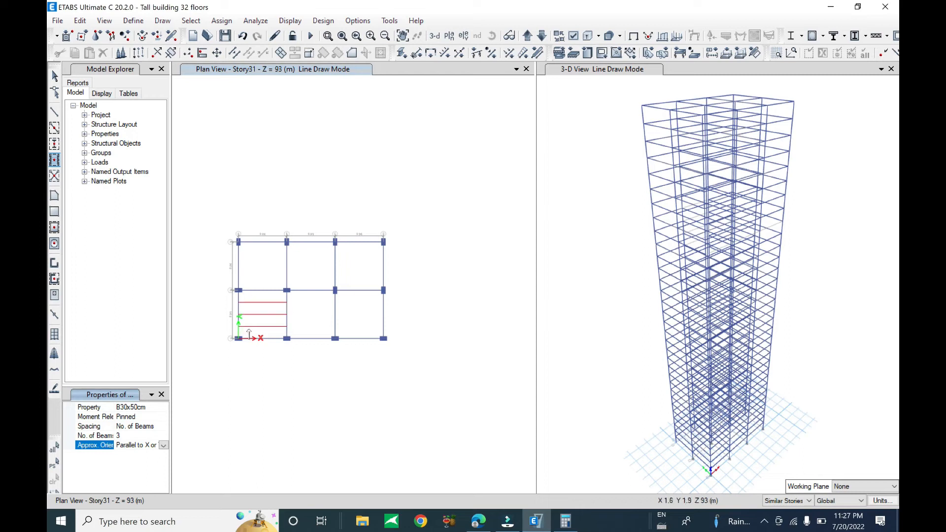
- Set the secondary beams to 1 beam per bay with the orientation Parallel to Y or R
click(95, 436)
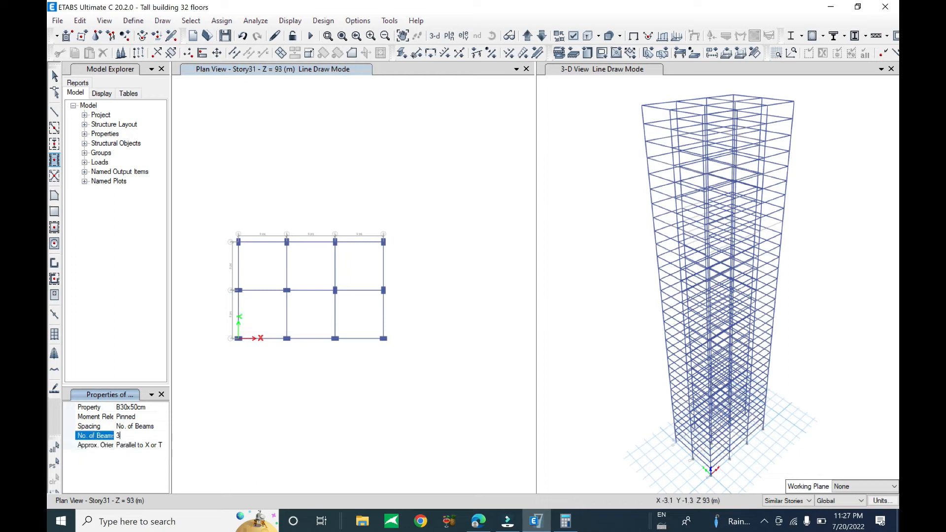
text(2)
scroll(250, 318, up, 3)
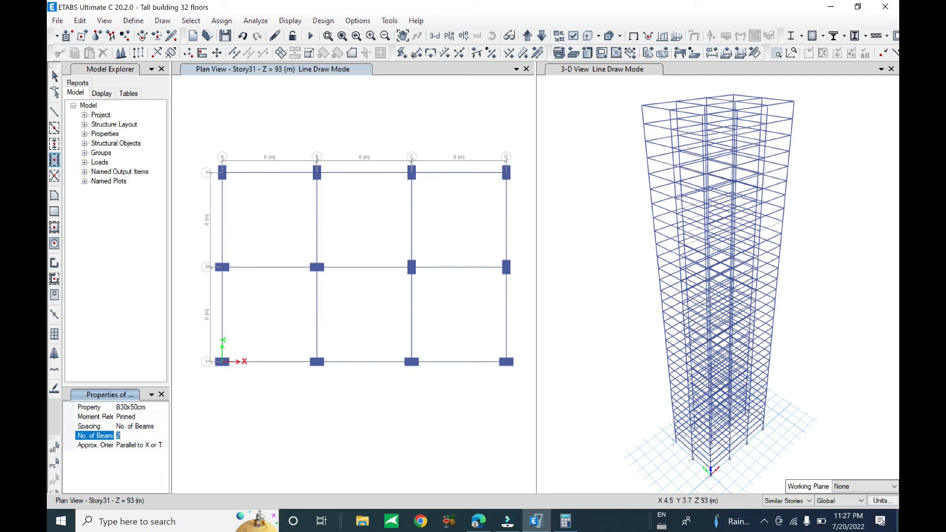
click(147, 445)
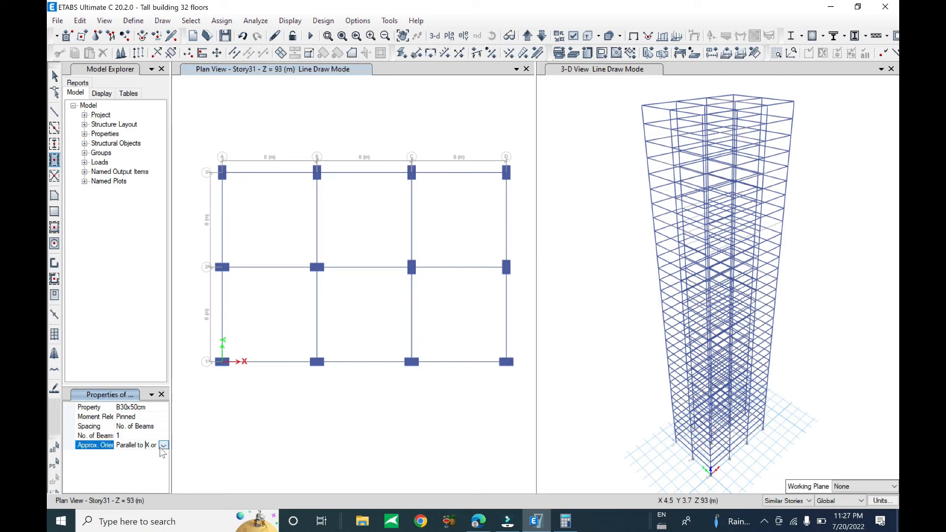
click(163, 445)
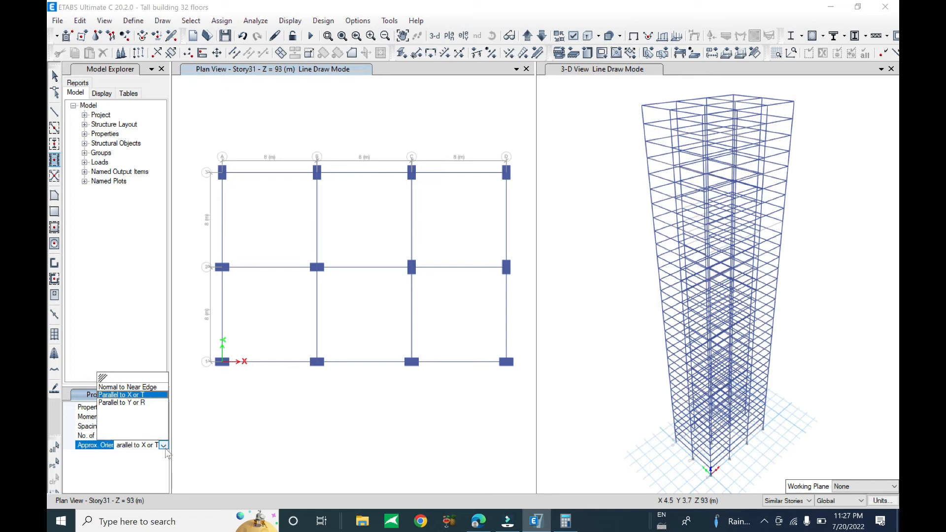
click(139, 406)
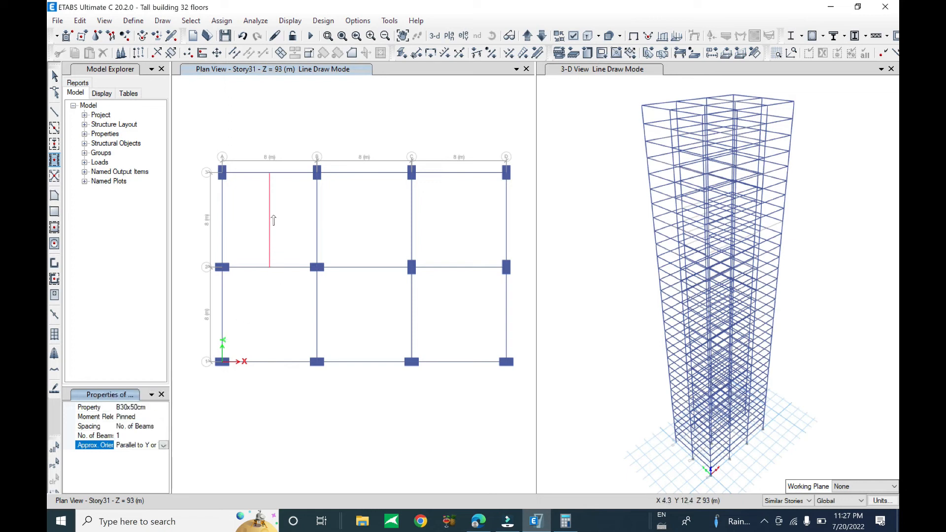
- Draw one B30x50cm secondary beam in the middle of each of the six bays between grids A-D and 1-3
click(265, 325)
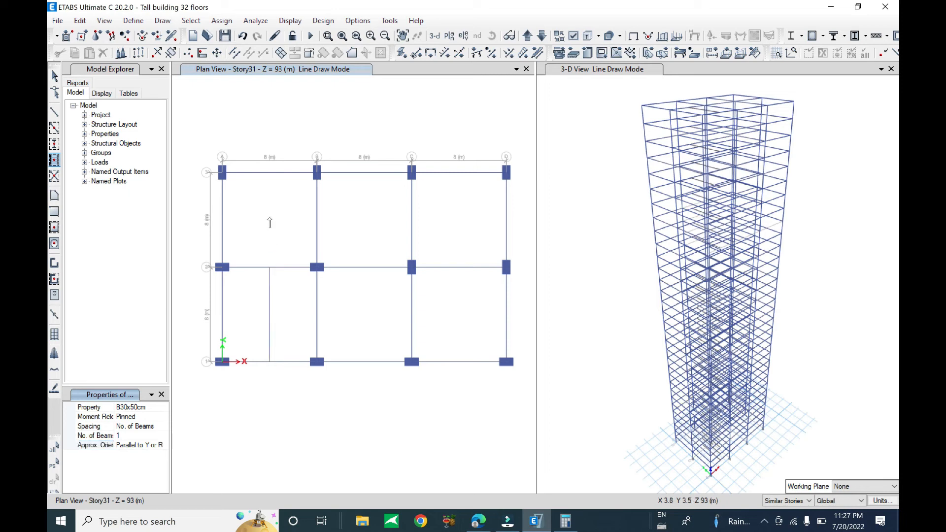
click(270, 209)
click(373, 310)
click(368, 220)
click(458, 219)
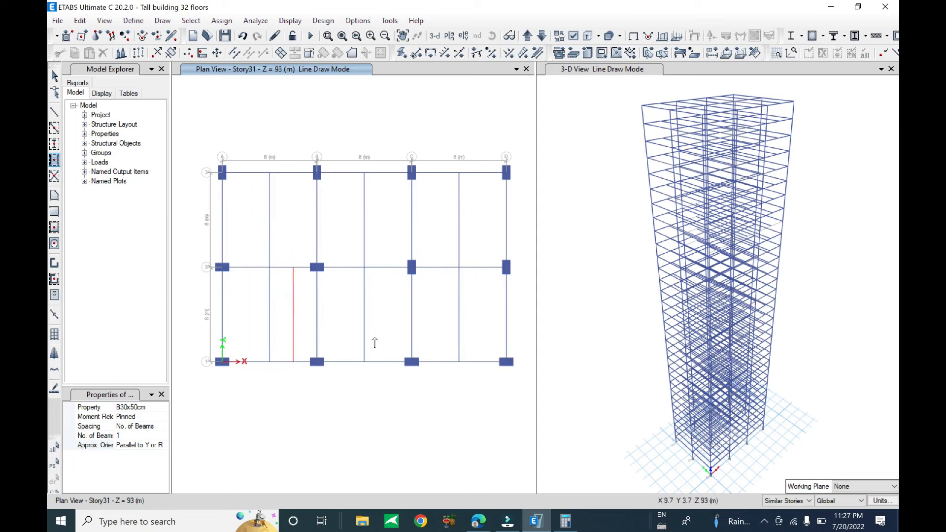
middle_drag(360, 325, 348, 323)
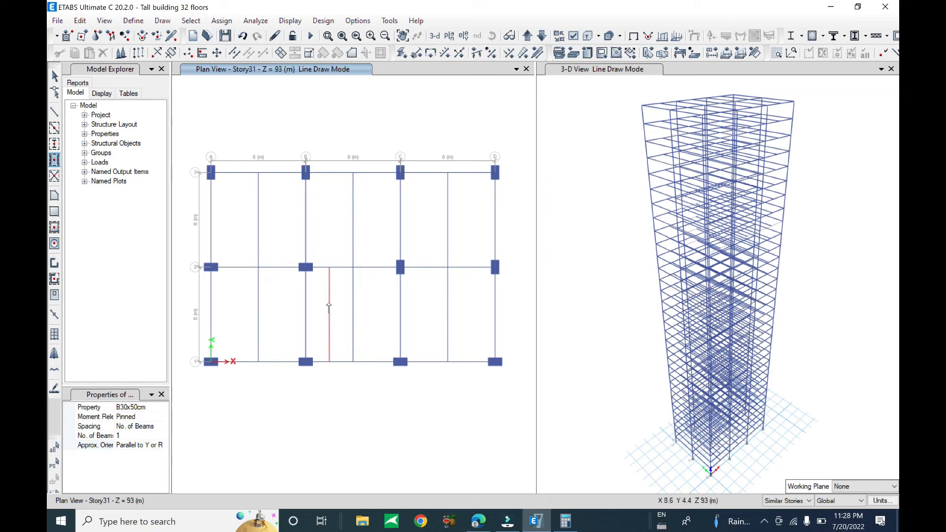
key(Escape)
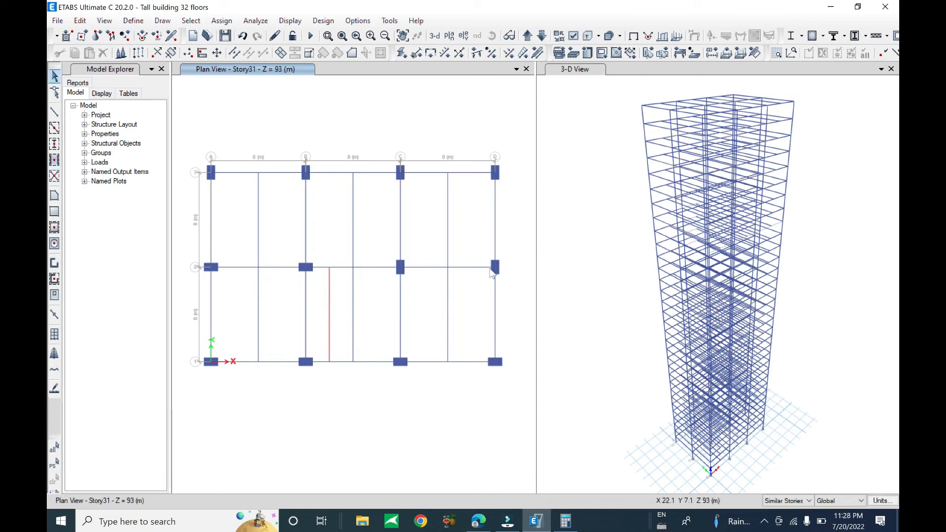
- Assign a local axis angle of 90 degrees to the columns at A-2 and B-2 on the similar stories
middle_drag(198, 266, 202, 262)
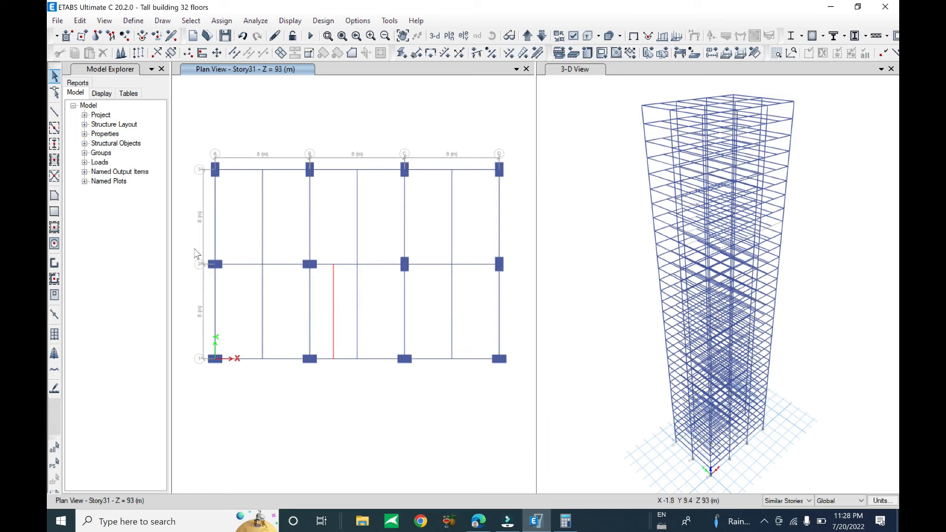
drag(188, 241, 236, 293)
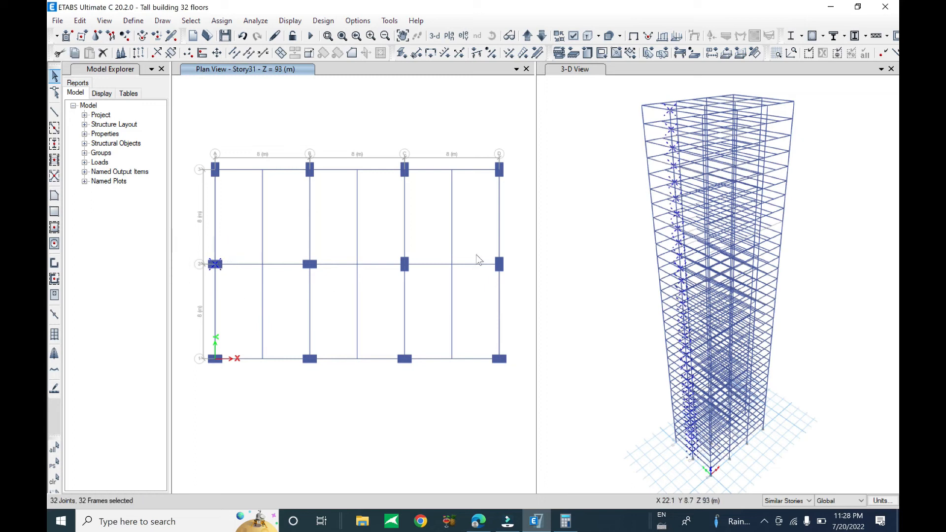
drag(287, 250, 340, 292)
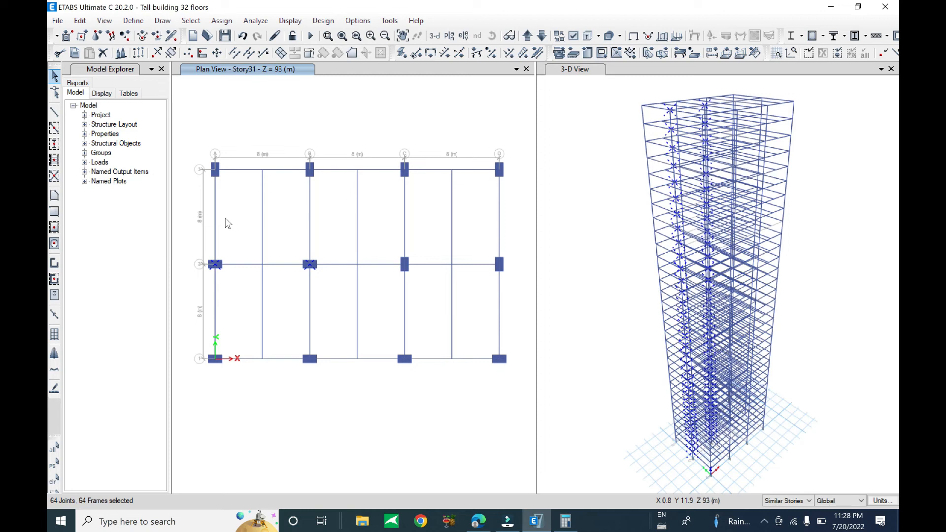
click(217, 23)
mouse_move(227, 66)
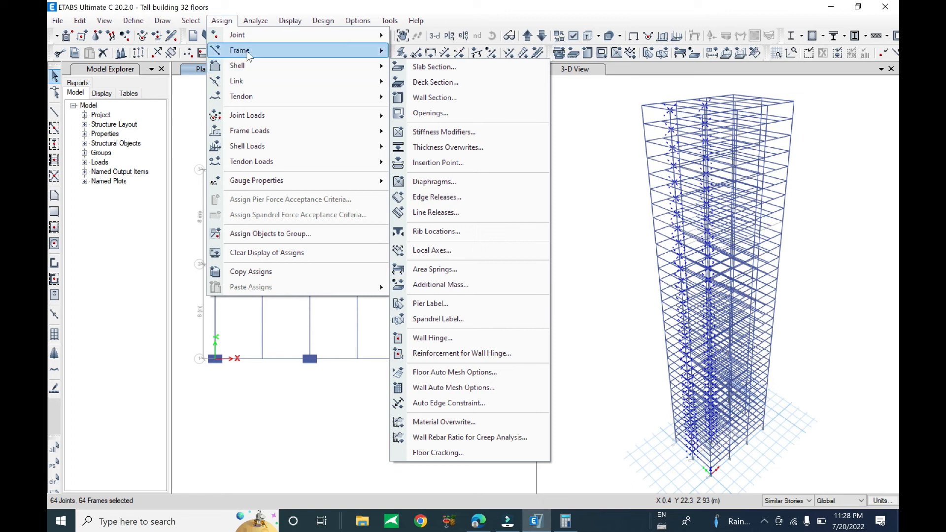
mouse_move(249, 54)
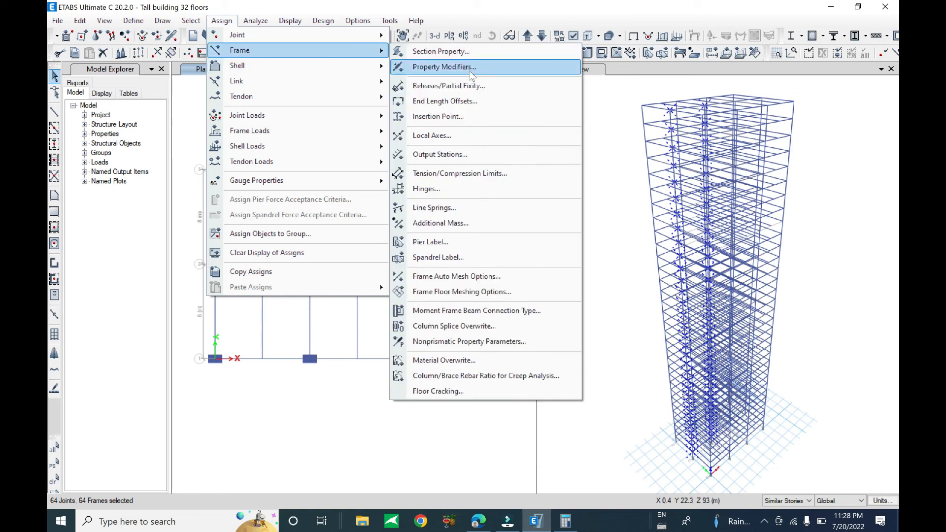
click(467, 137)
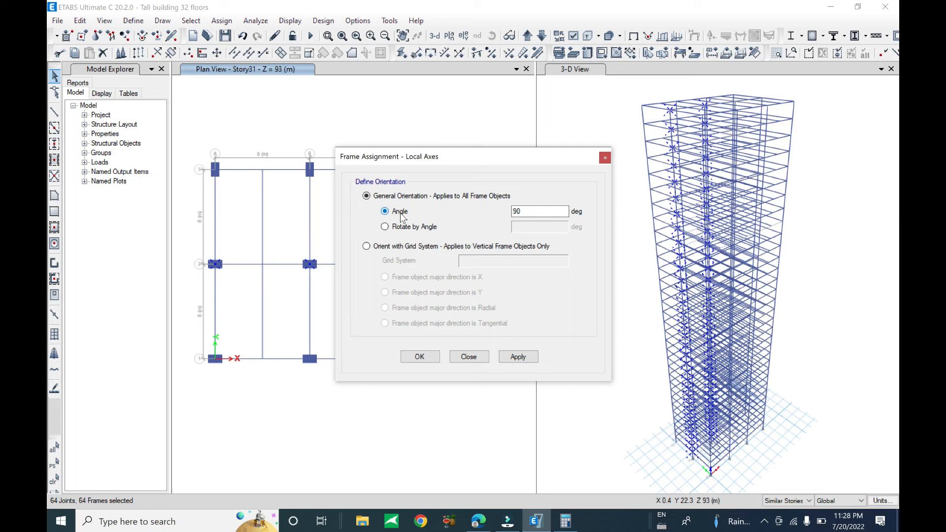
click(404, 228)
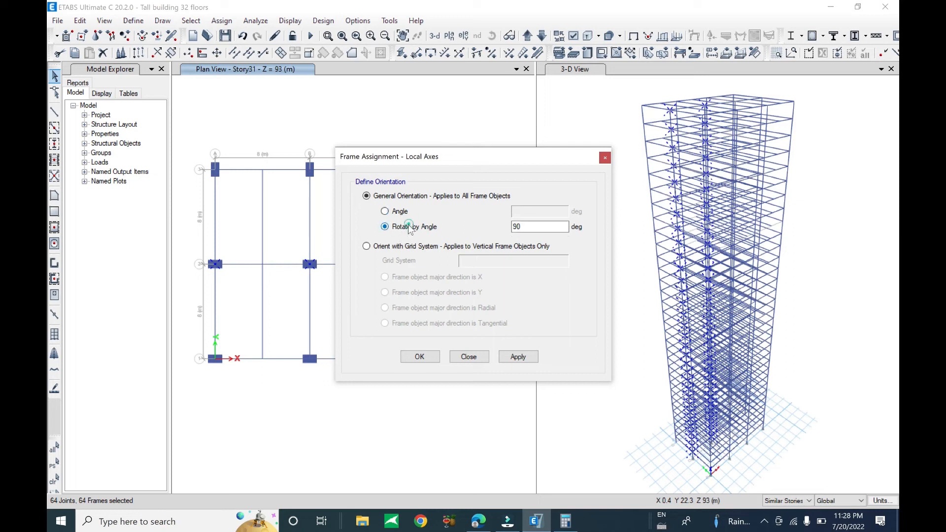
click(400, 212)
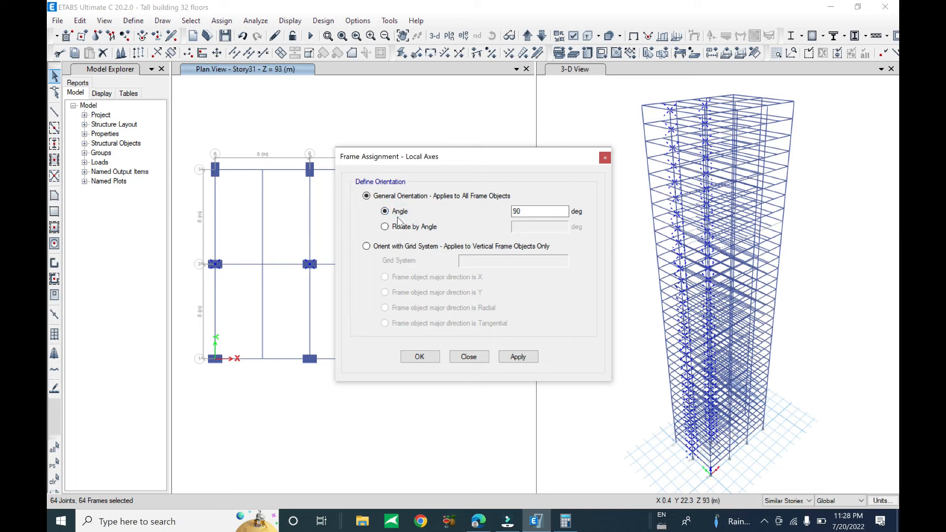
drag(515, 156, 675, 128)
click(677, 329)
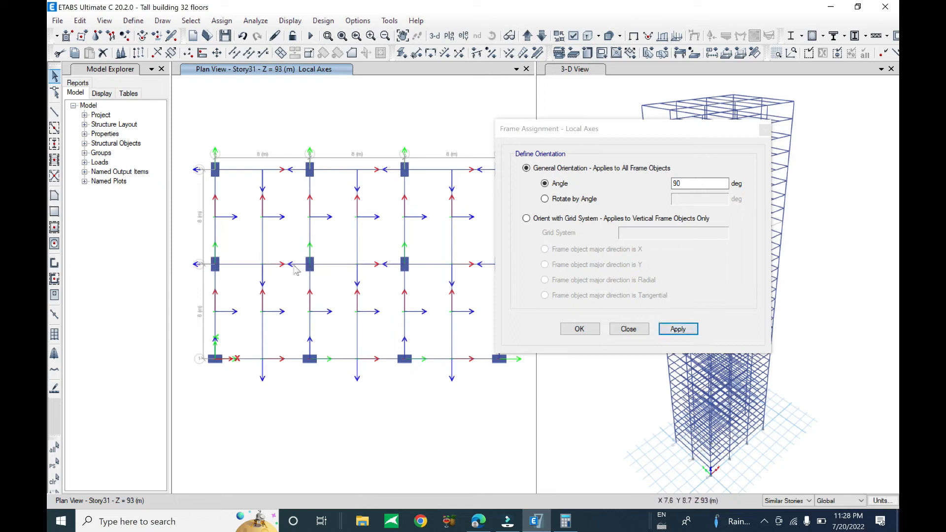
click(627, 329)
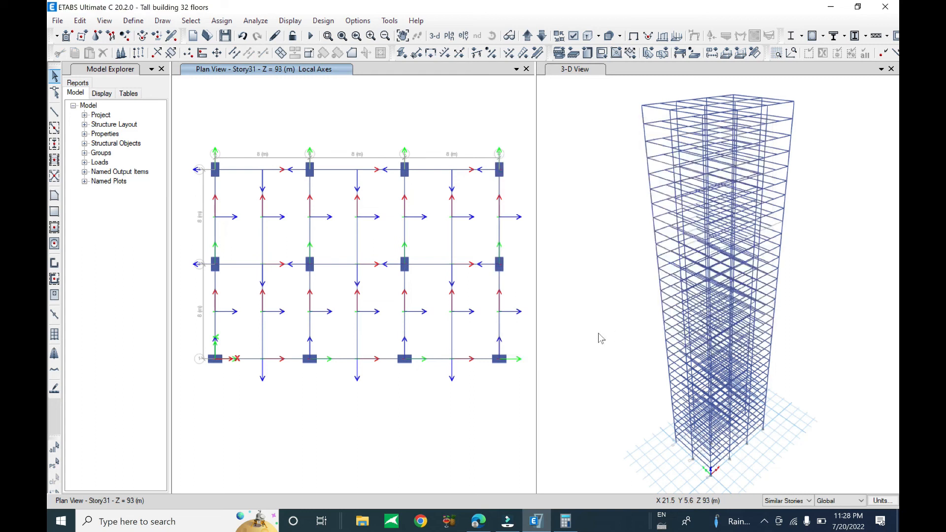
- Examine the local axis directions of the columns and beams across the Story31 plan
scroll(242, 274, up, 2)
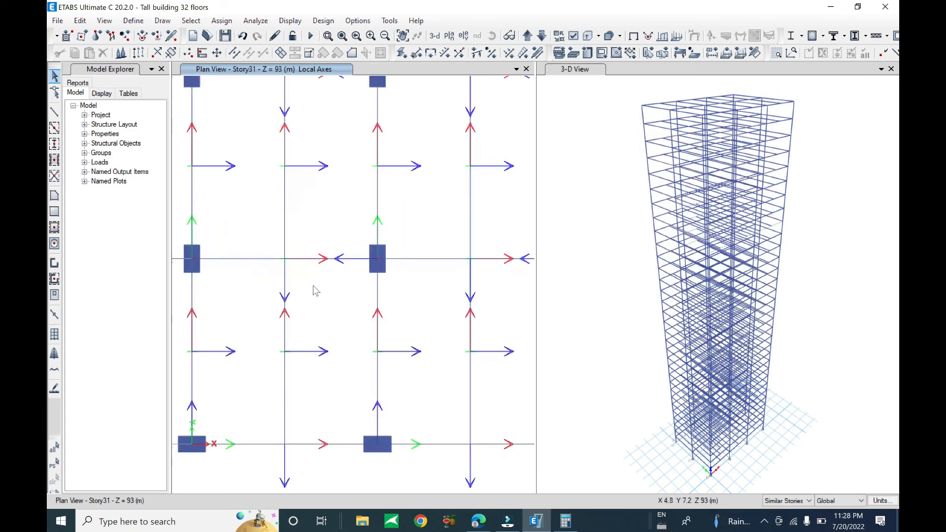
scroll(315, 290, down, 2)
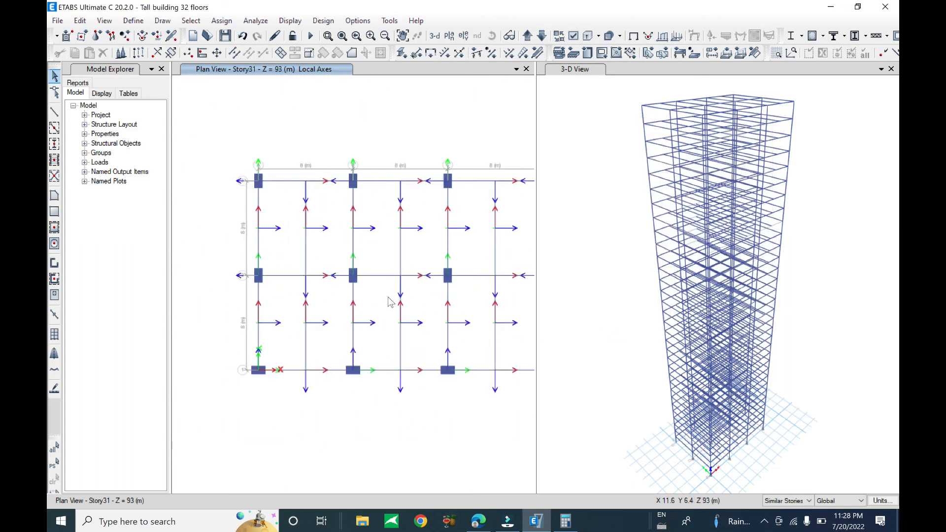
middle_drag(388, 297, 347, 299)
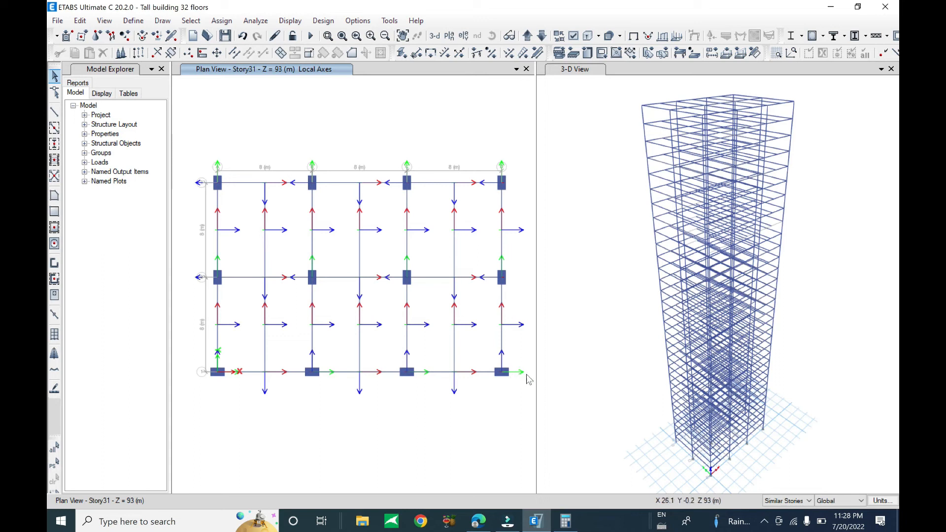
scroll(511, 200, up, 2)
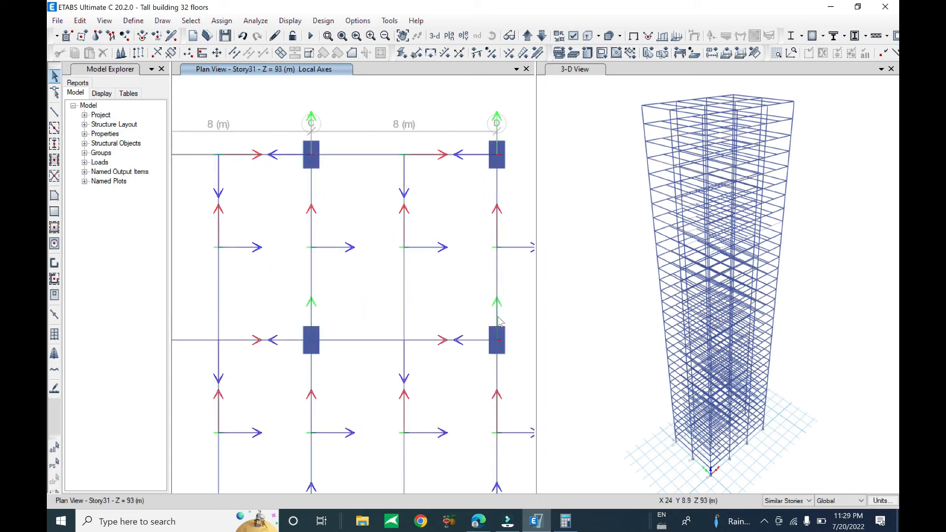
middle_drag(439, 329, 442, 312)
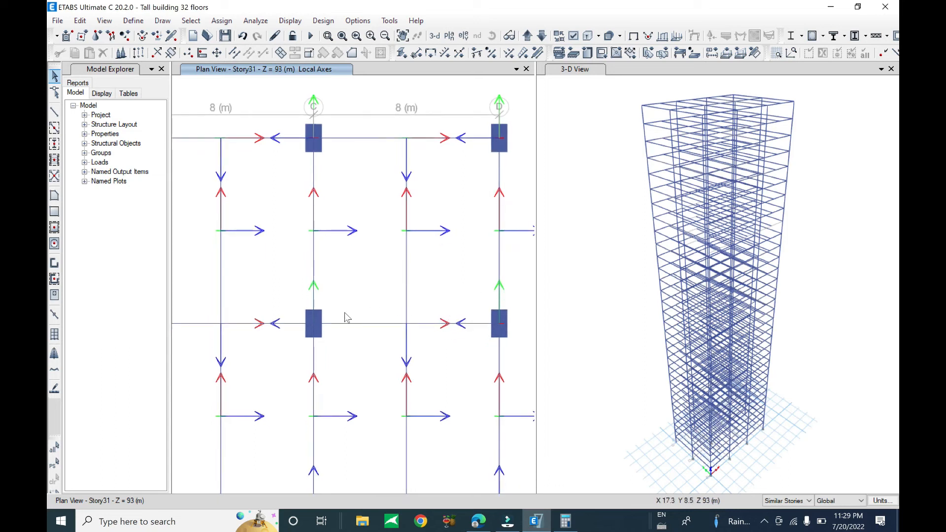
scroll(347, 318, down, 2)
mouse_move(365, 317)
middle_down()
mouse_move(425, 300)
mouse_move(364, 300)
middle_up()
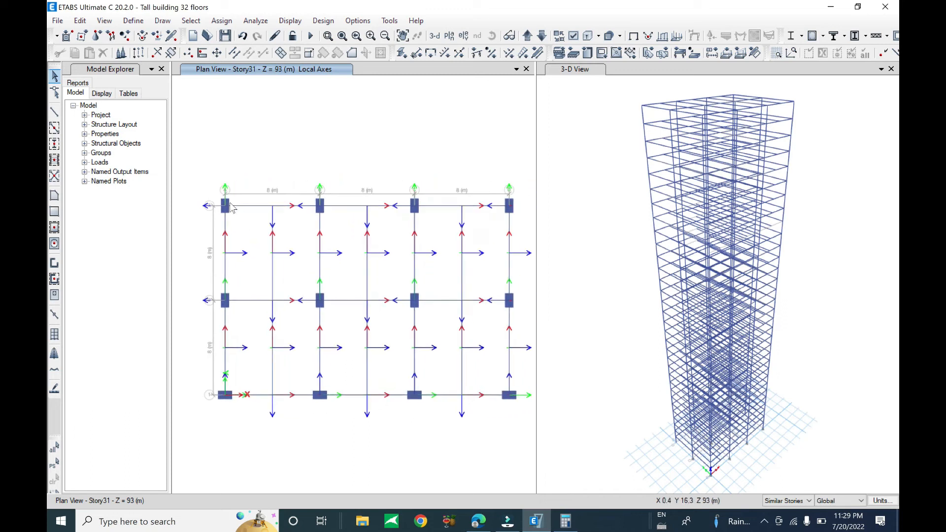
scroll(232, 207, up, 2)
scroll(206, 252, down, 2)
middle_drag(460, 342, 440, 321)
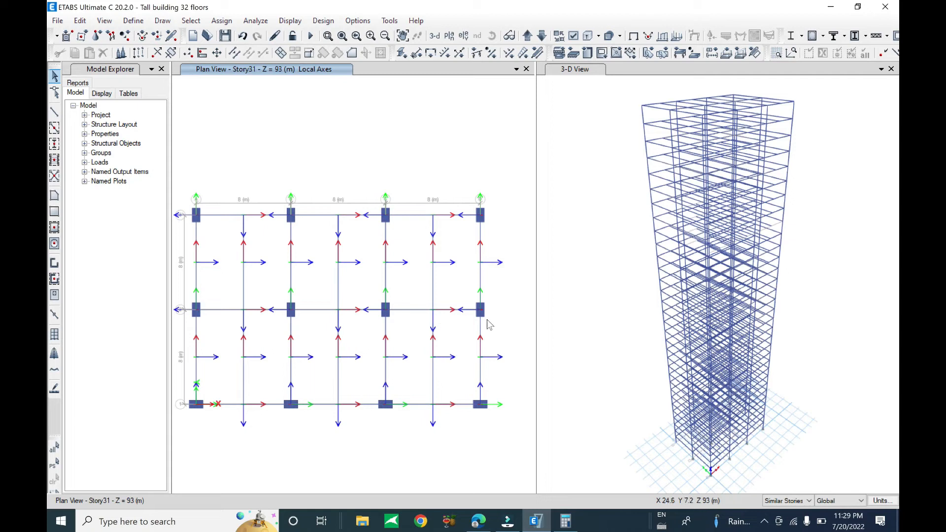
- Widen the plan view beside the 3-D view so the whole floor grid fits
drag(536, 331, 609, 339)
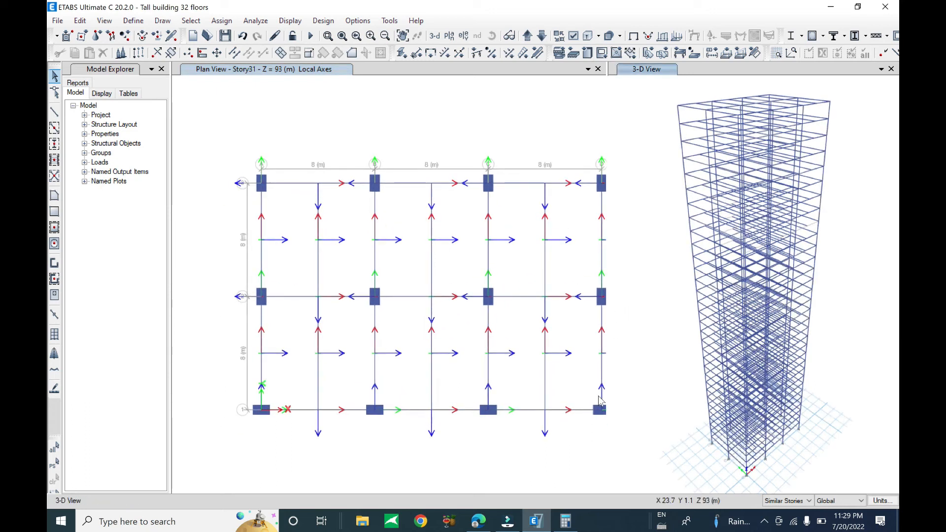
middle_drag(570, 406, 516, 391)
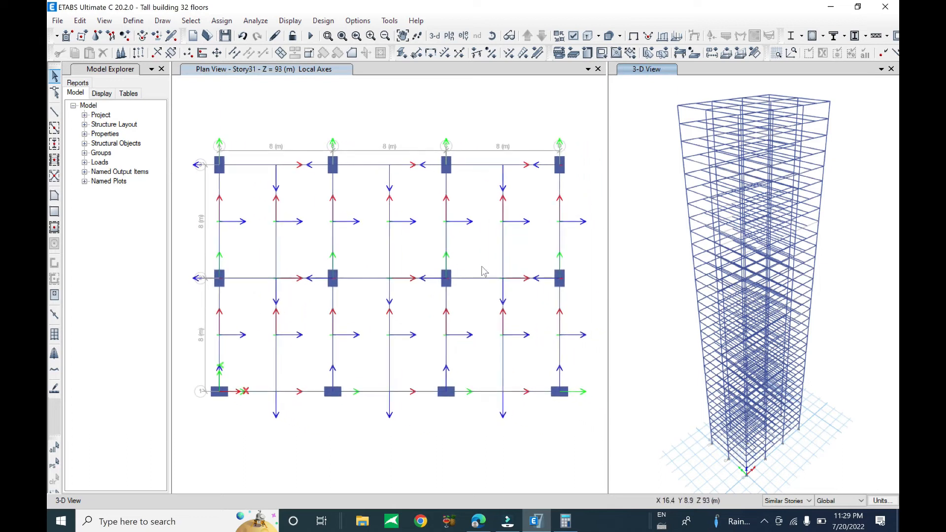
drag(606, 348, 632, 349)
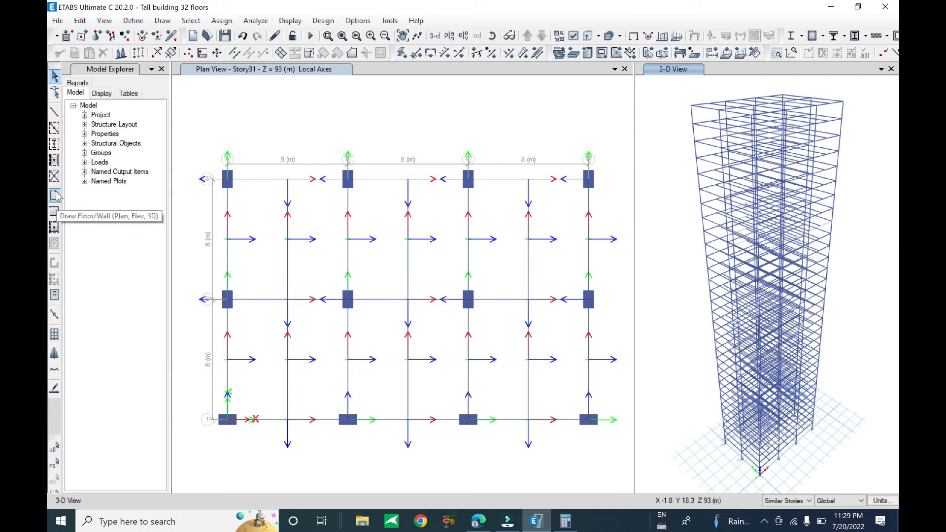
- Draw a Slab13cn floor polygon along the outer grid of Story31, leaving the bay between grids B-C and 2-3 open
click(55, 195)
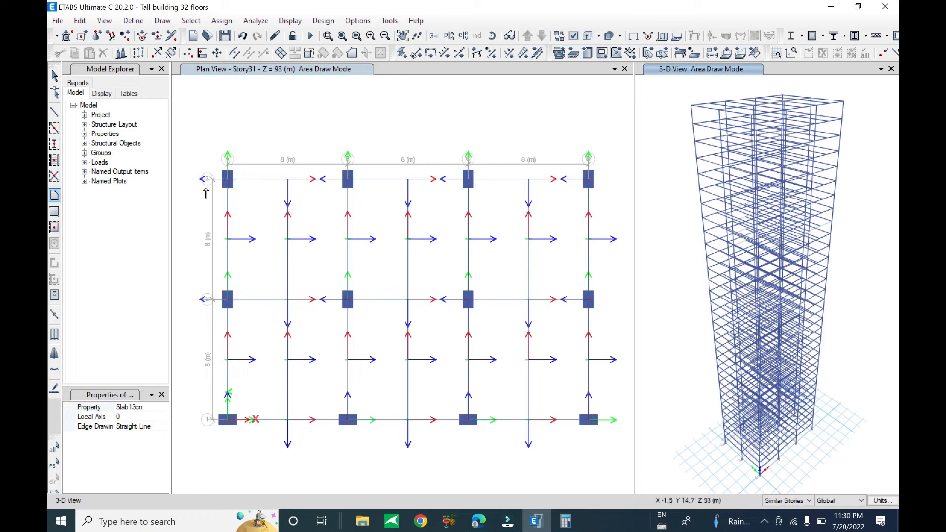
click(252, 188)
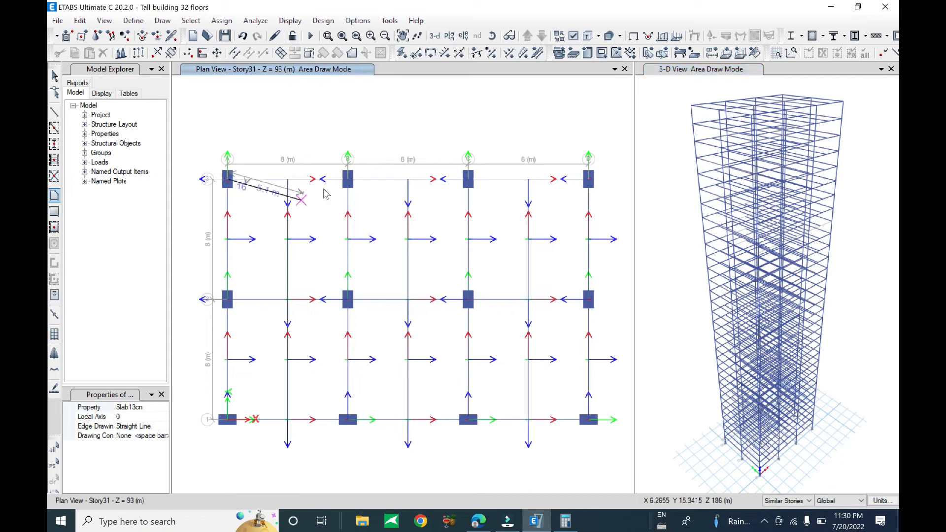
click(347, 180)
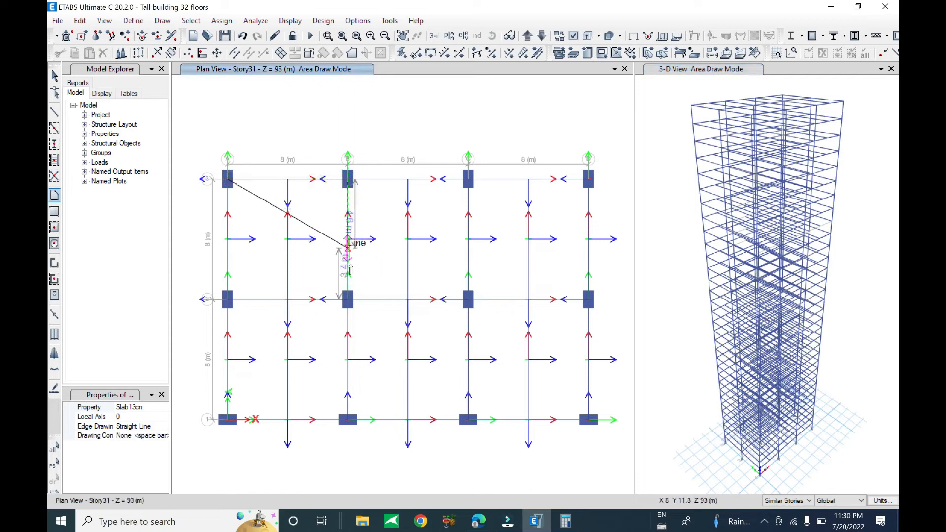
click(348, 298)
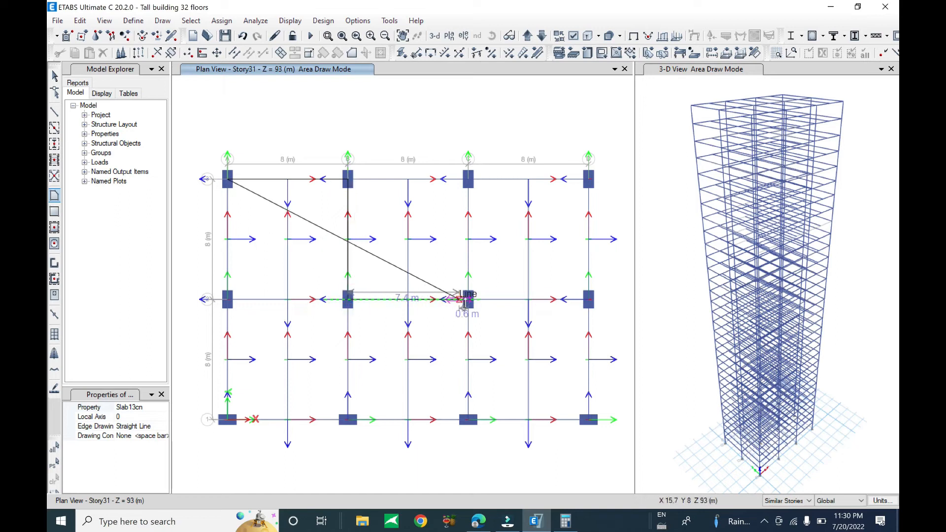
click(468, 299)
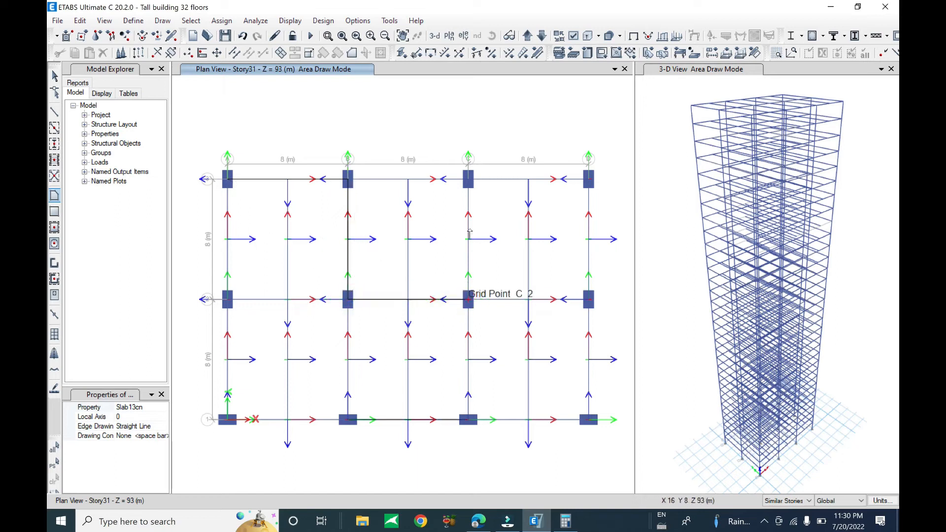
click(468, 179)
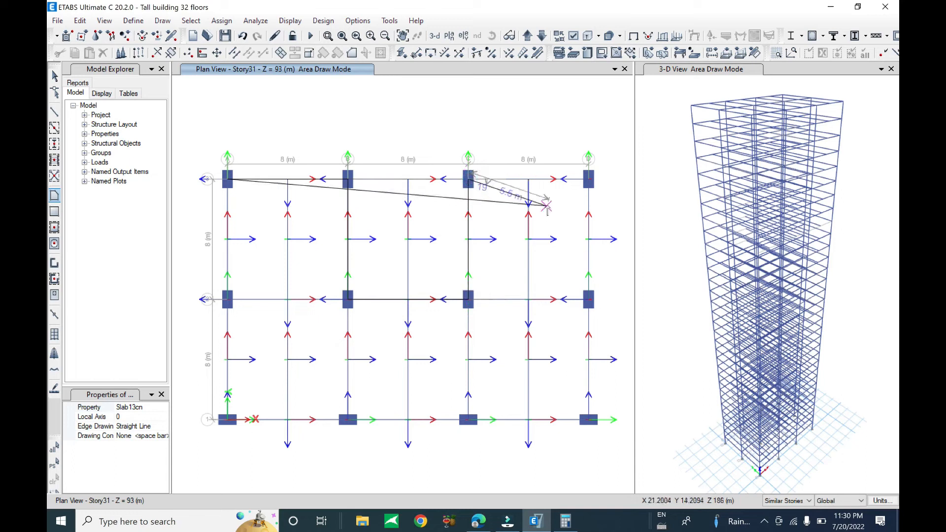
click(589, 180)
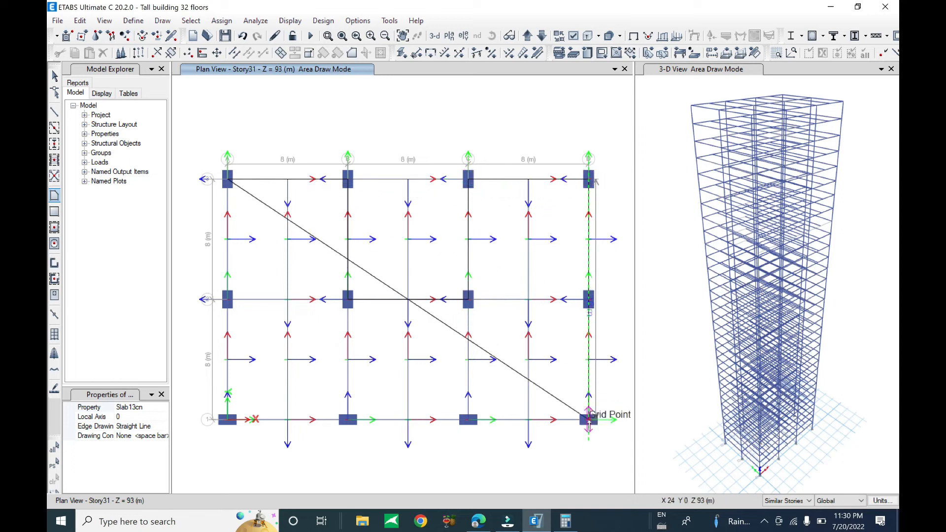
click(588, 420)
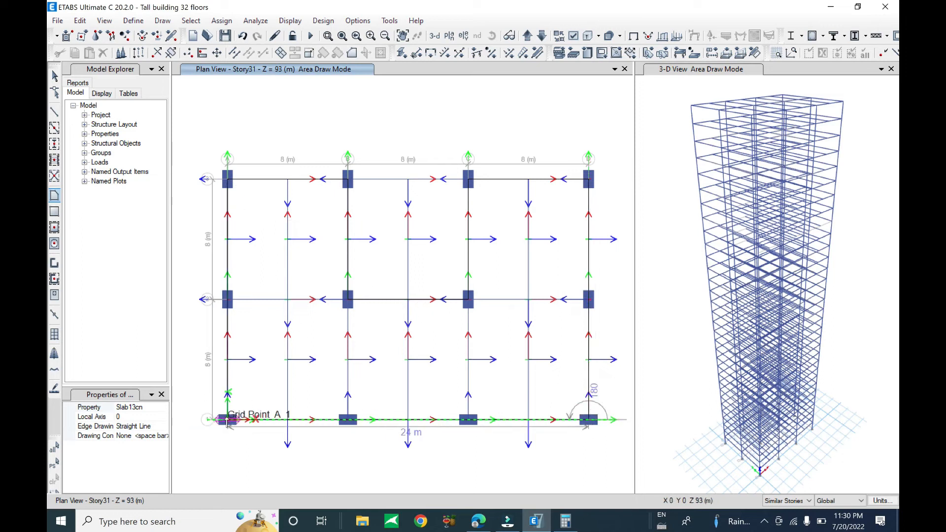
double_click(226, 422)
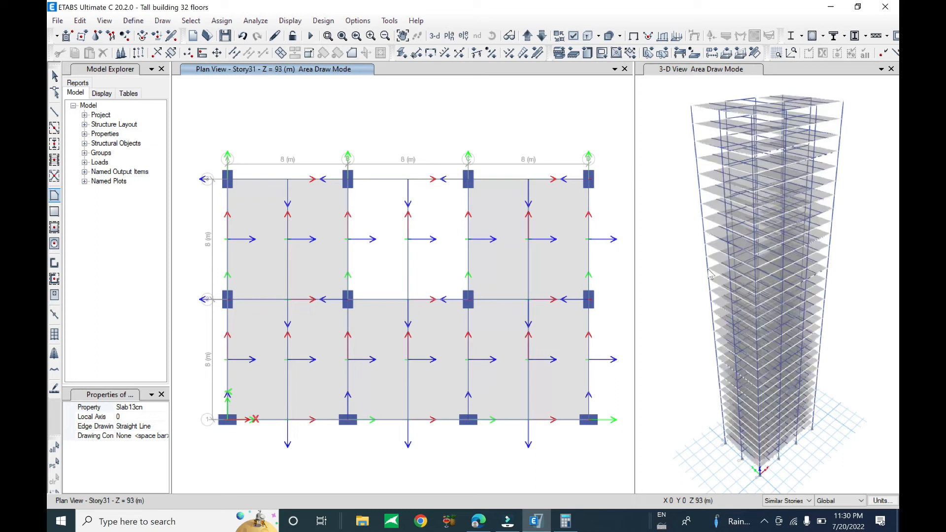
click(771, 244)
key(Escape)
mouse_move(785, 293)
shift+middle_down()
mouse_move(803, 272)
mouse_move(785, 286)
shift+middle_up()
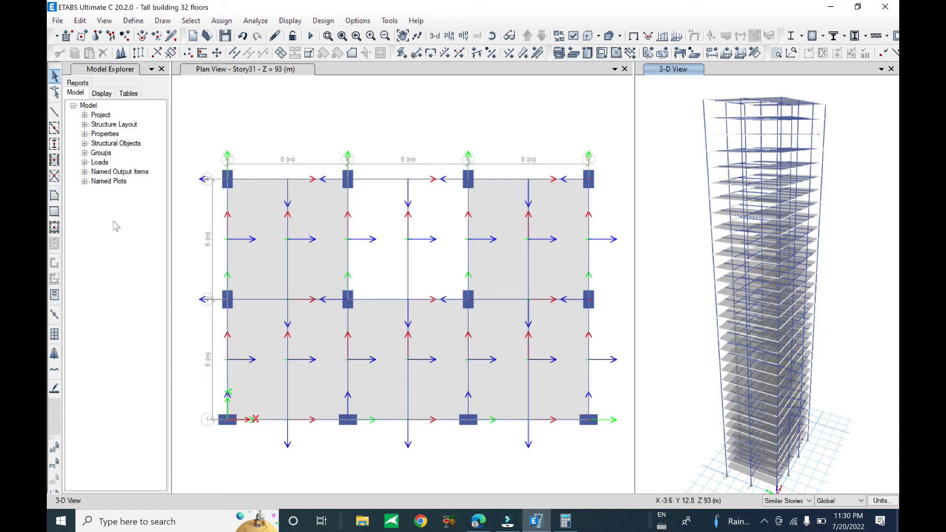
- Delete the polygon slab from the similar stories
click(268, 214)
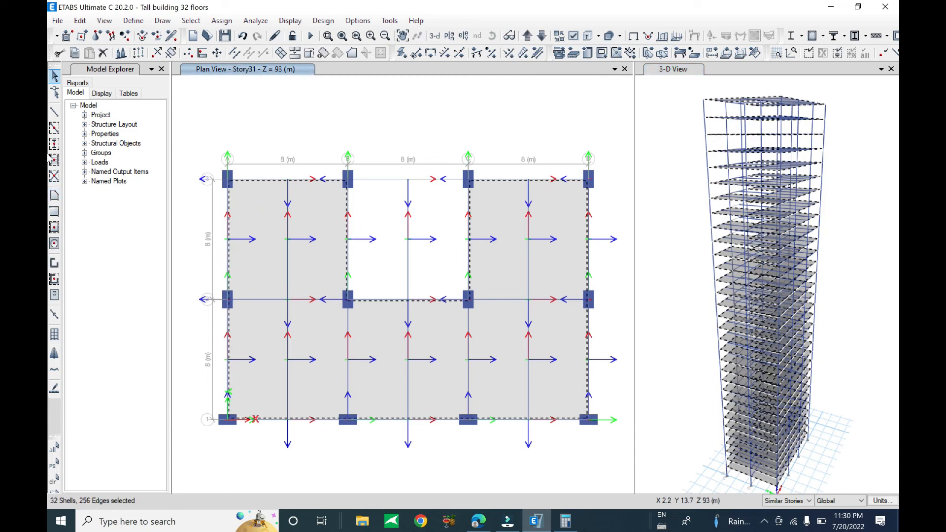
click(79, 20)
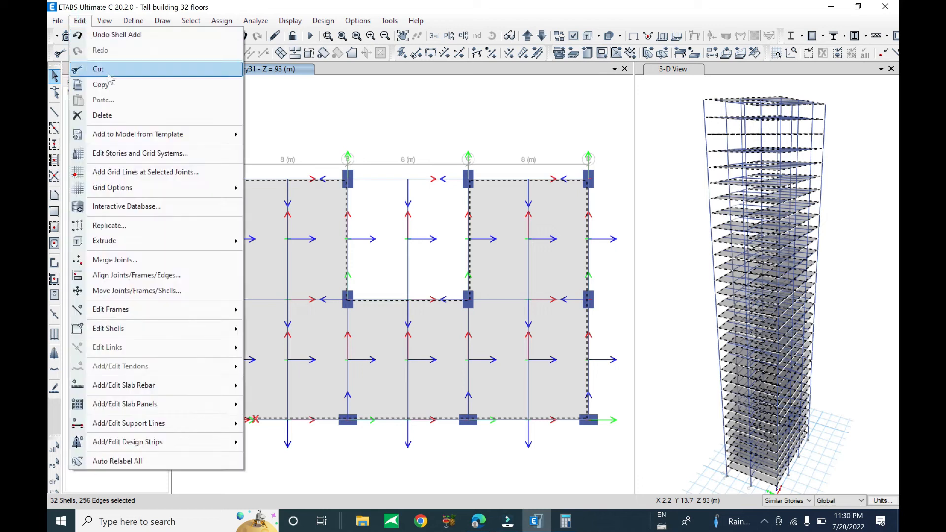
click(102, 115)
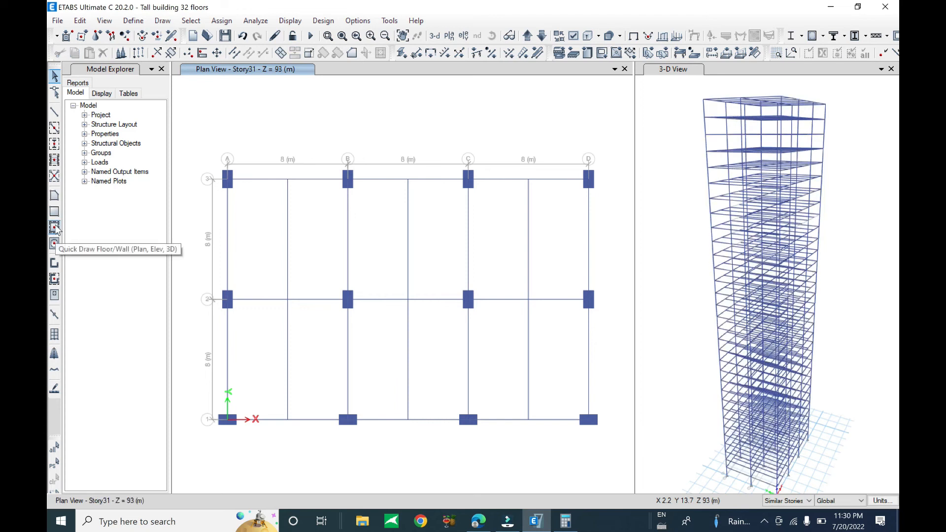
- Quick-draw Slab13cn floors over all six bays between grids A-D and 1-3, and save the model
click(56, 229)
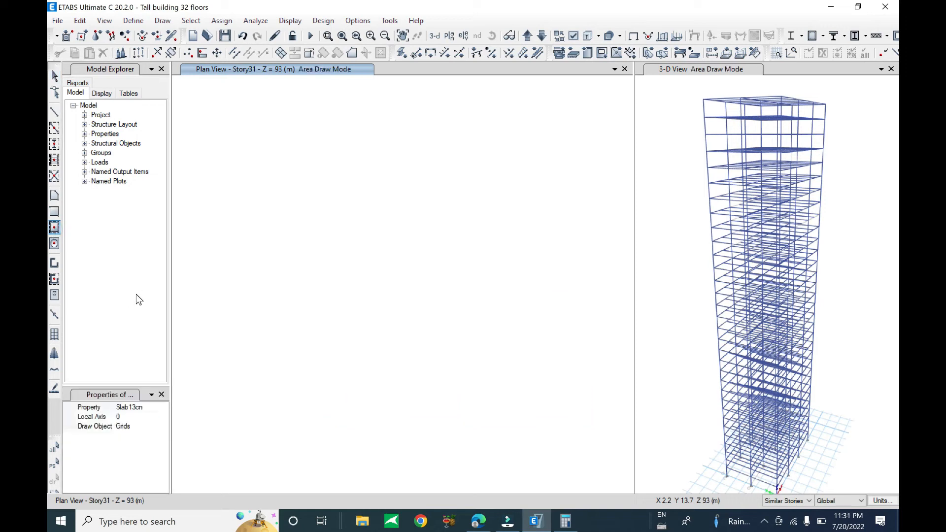
click(148, 407)
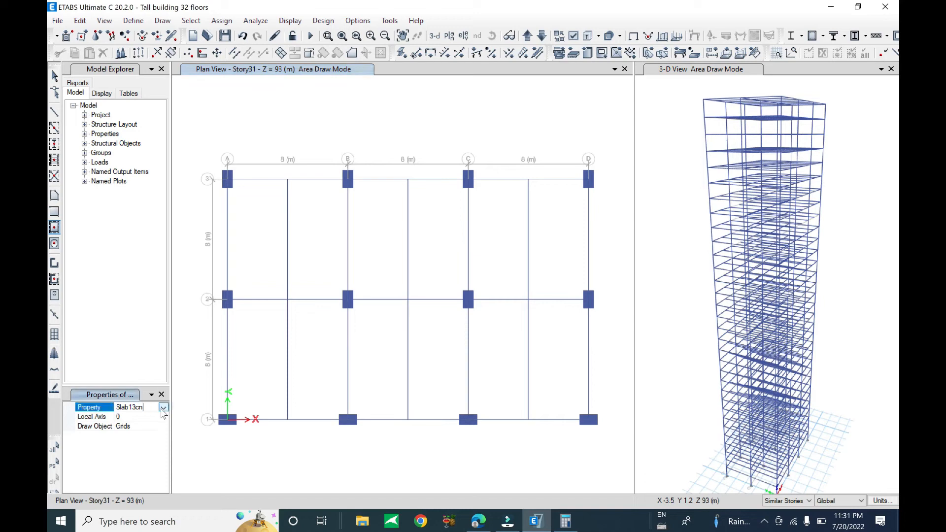
click(163, 407)
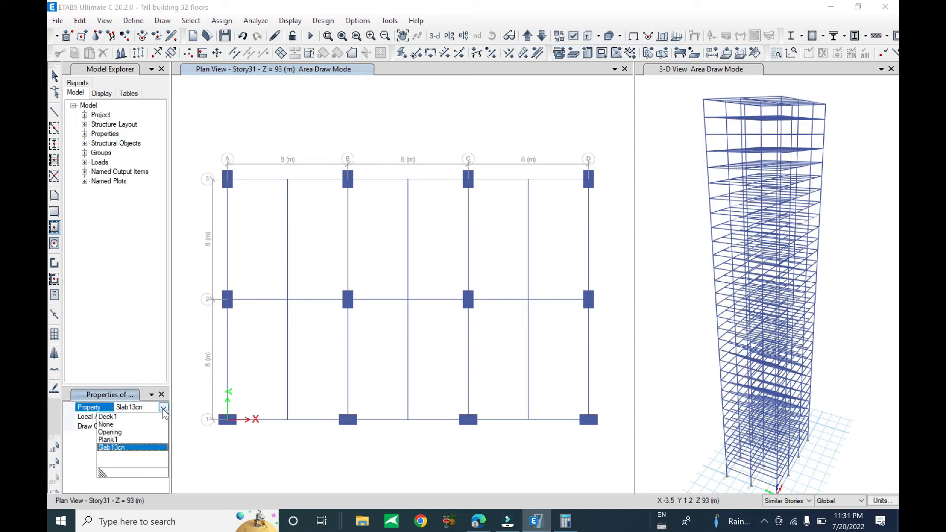
click(123, 448)
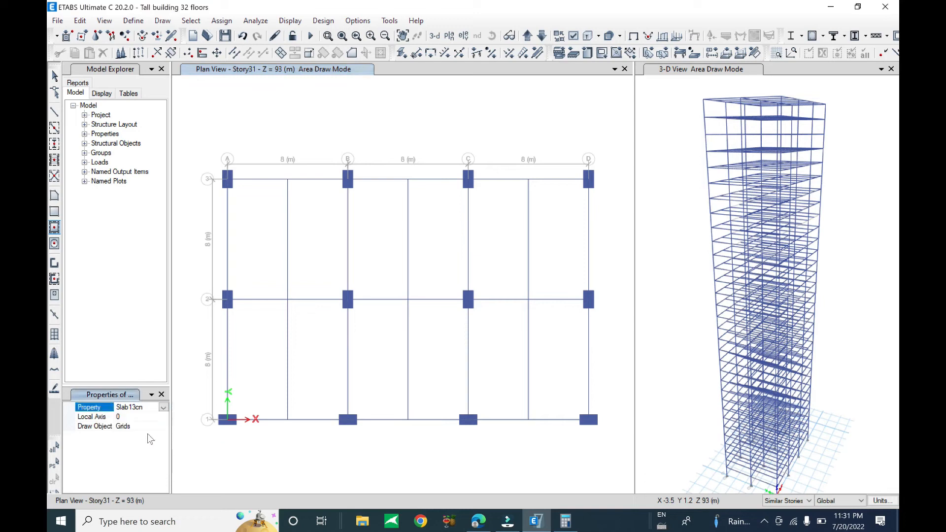
mouse_move(204, 144)
mouse_down()
mouse_move(381, 338)
mouse_move(611, 458)
mouse_up()
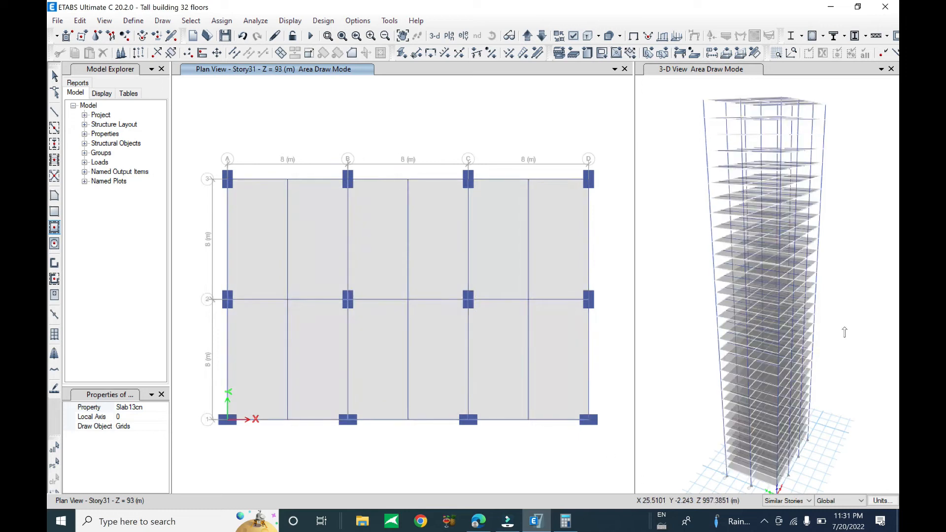
click(842, 316)
shift+middle_drag(842, 326, 830, 347)
key(Escape)
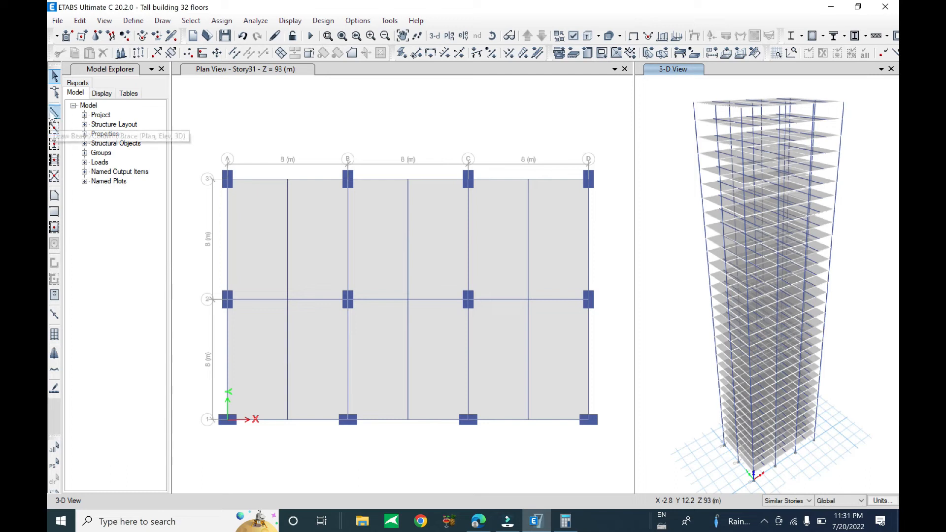
click(58, 20)
click(78, 85)
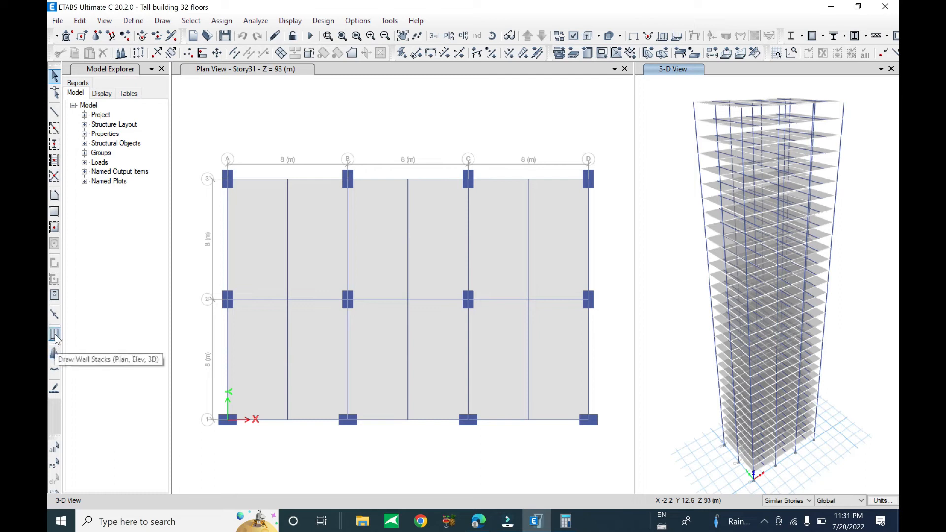
- Start a new wall stack based on the multi-cell wall layout
click(162, 22)
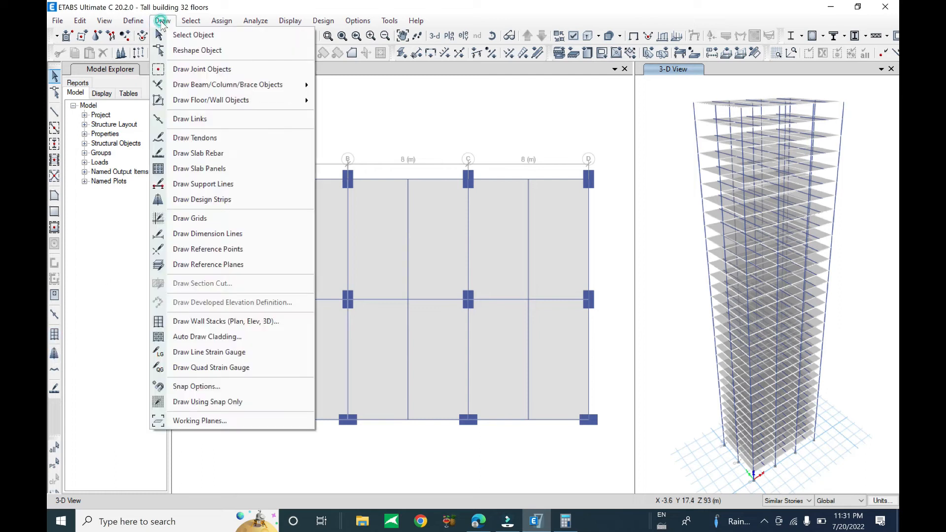
click(195, 170)
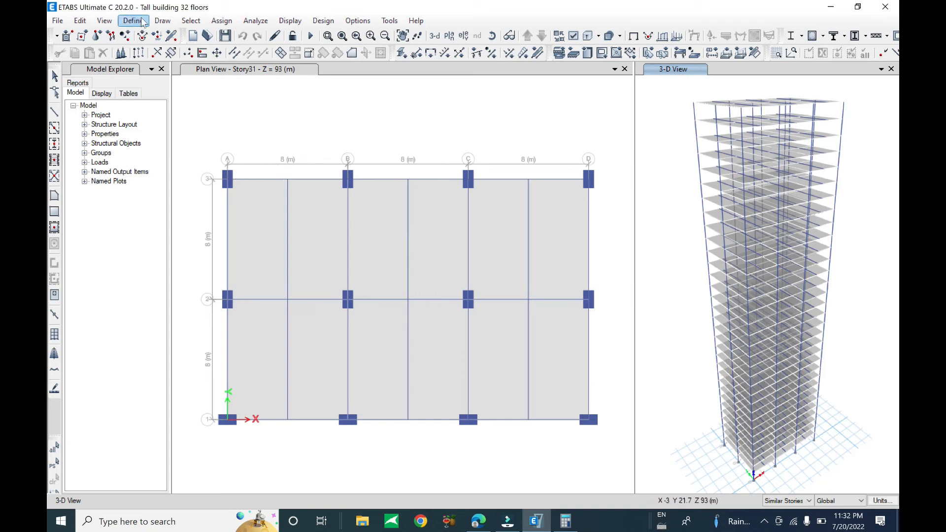
click(162, 21)
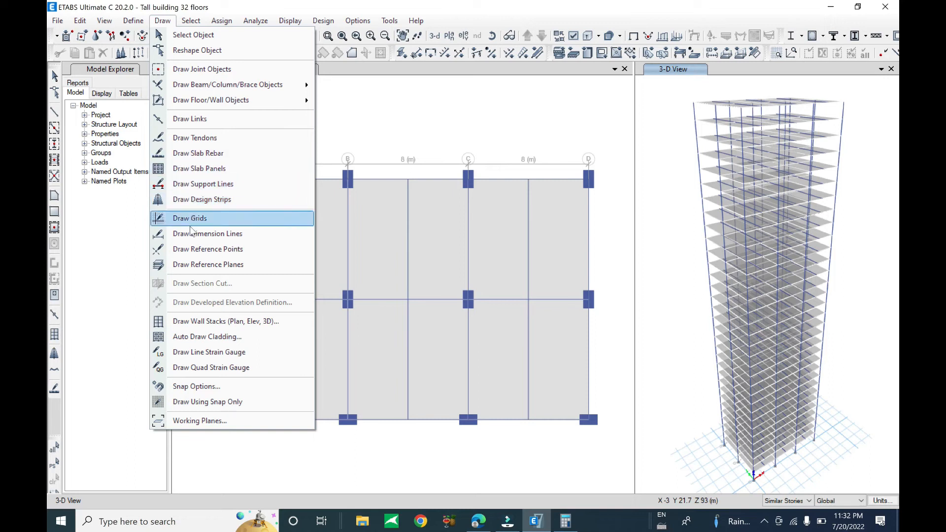
click(224, 321)
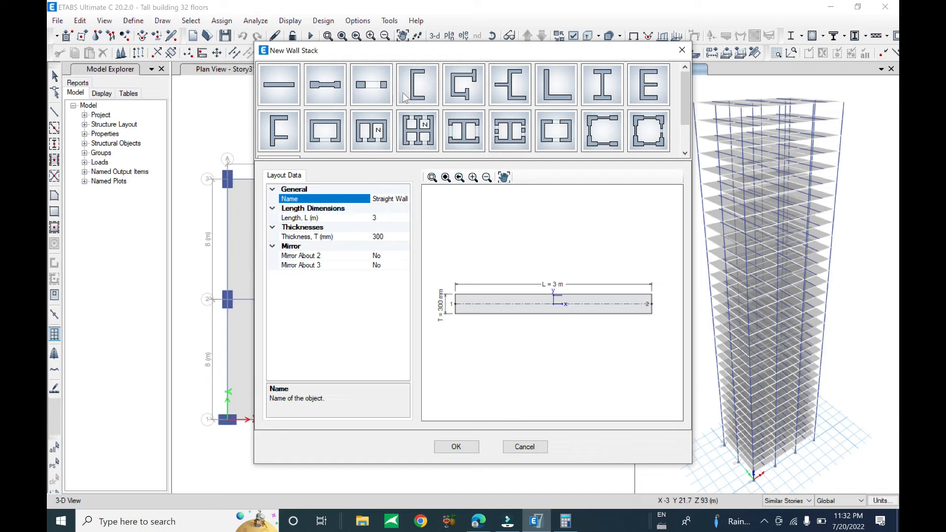
click(379, 134)
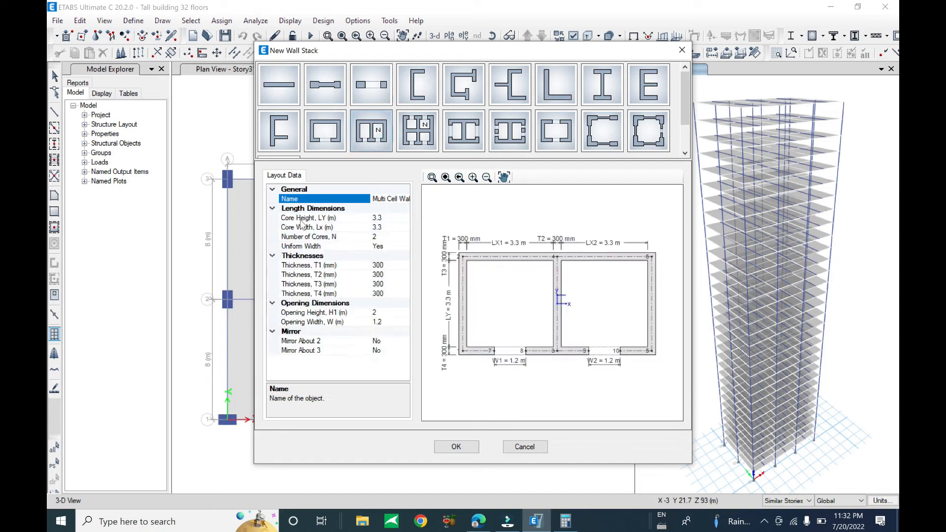
- Try the multi-cell wall layout with 3, 4 and 5 cores, and discard the wall stack
click(392, 219)
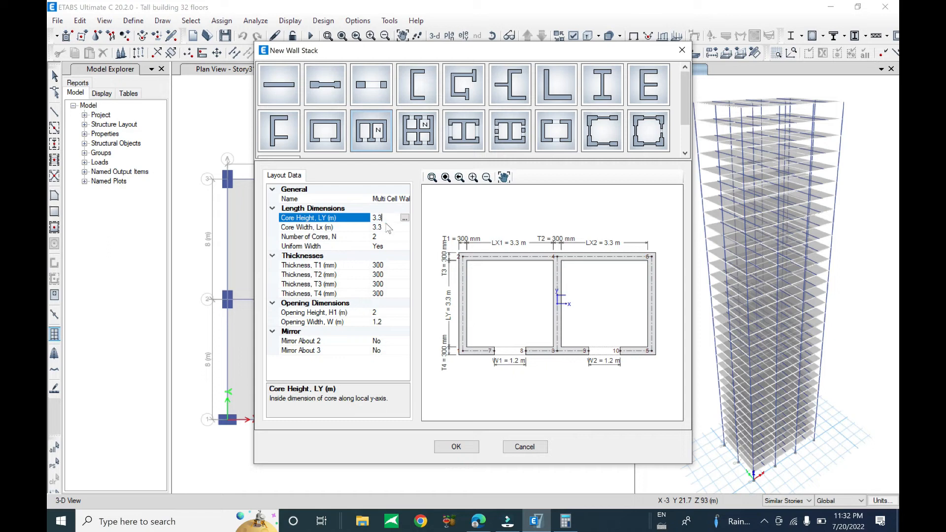
click(368, 237)
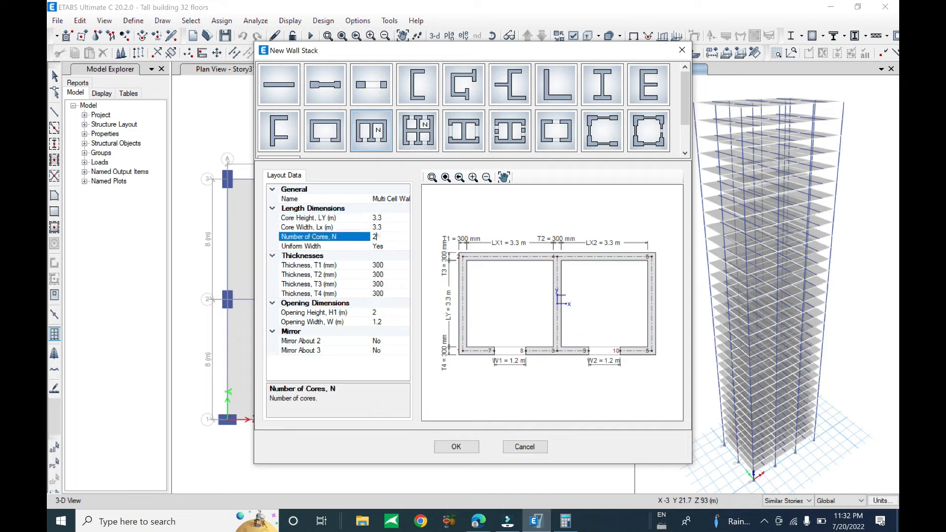
text(3)
click(385, 247)
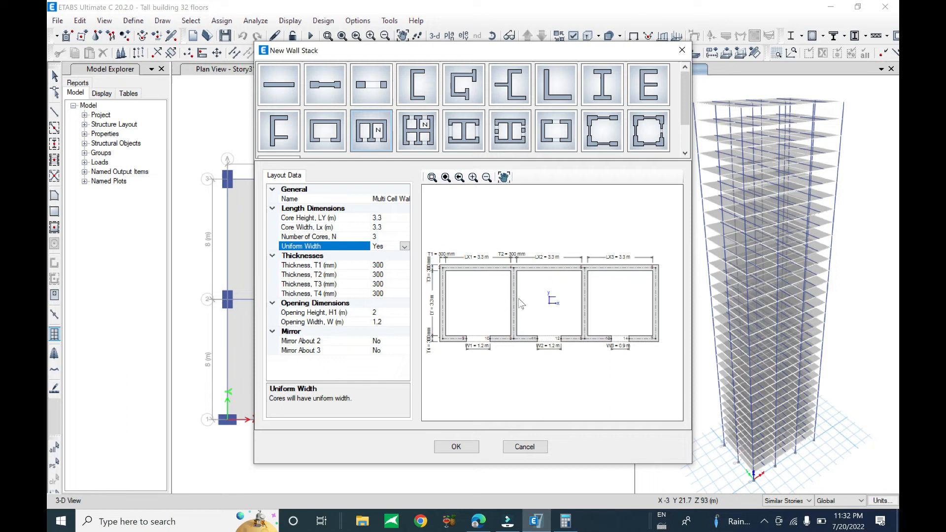
click(383, 237)
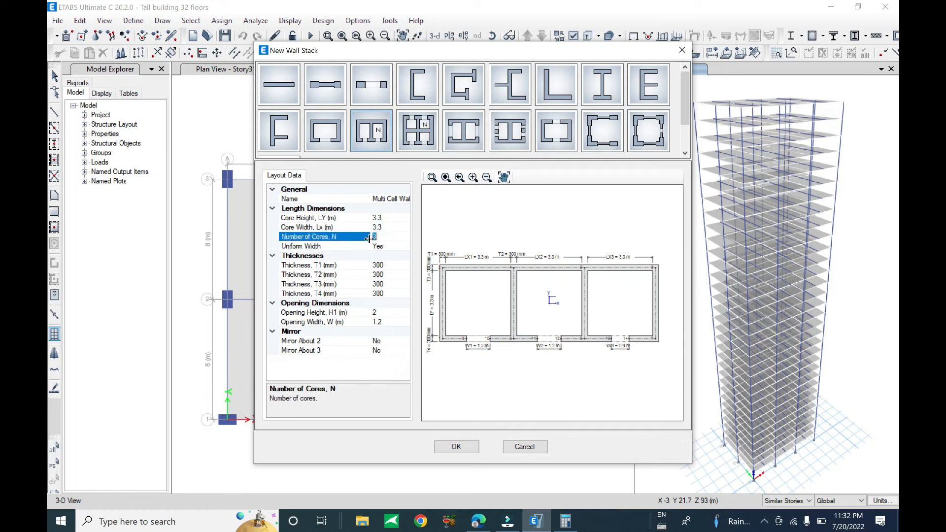
text(4)
click(385, 247)
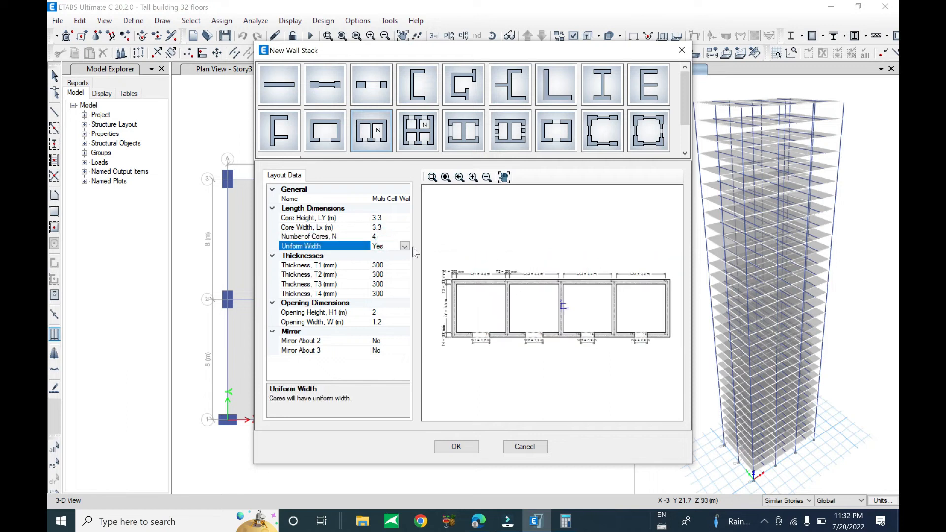
click(389, 237)
text(5)
drag(387, 237, 373, 236)
text(5)
click(390, 246)
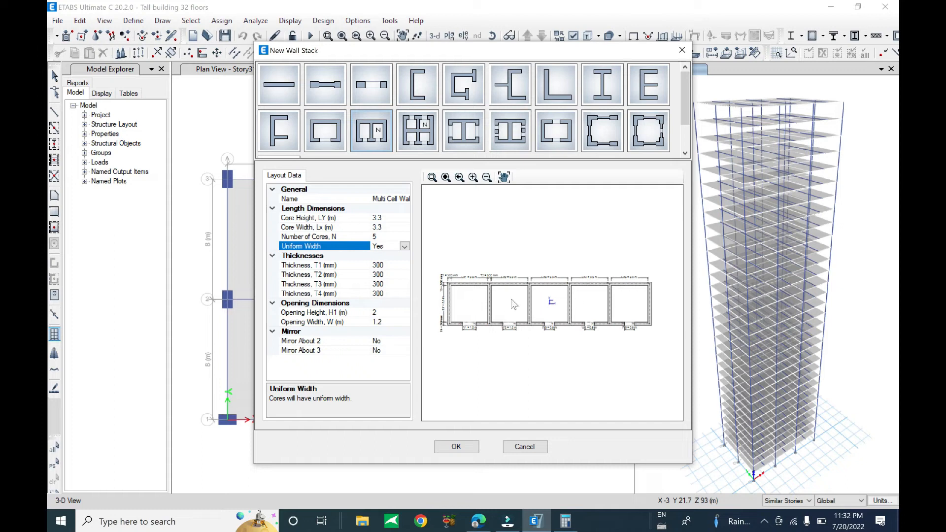
click(535, 447)
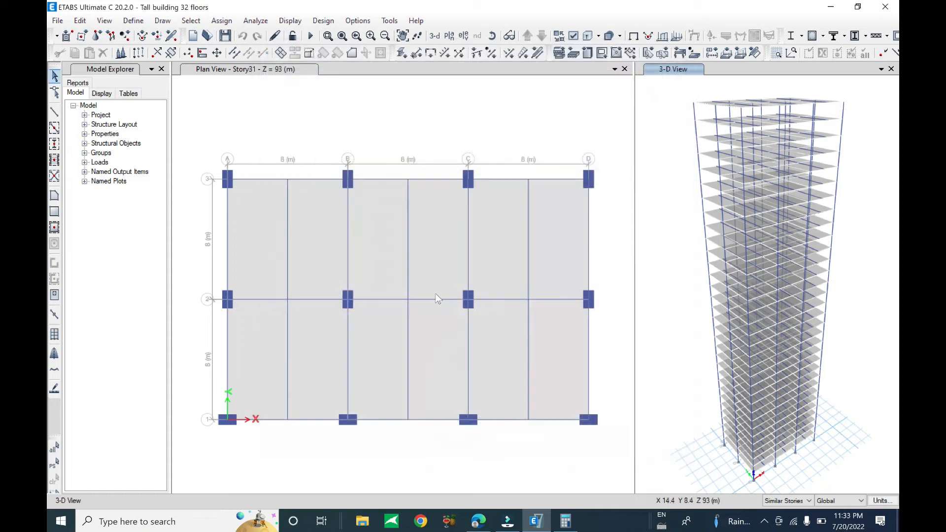
- Start a new multi-cell wall stack and set thicknesses T1, T2, T3 and T4 to 500 mm
click(55, 338)
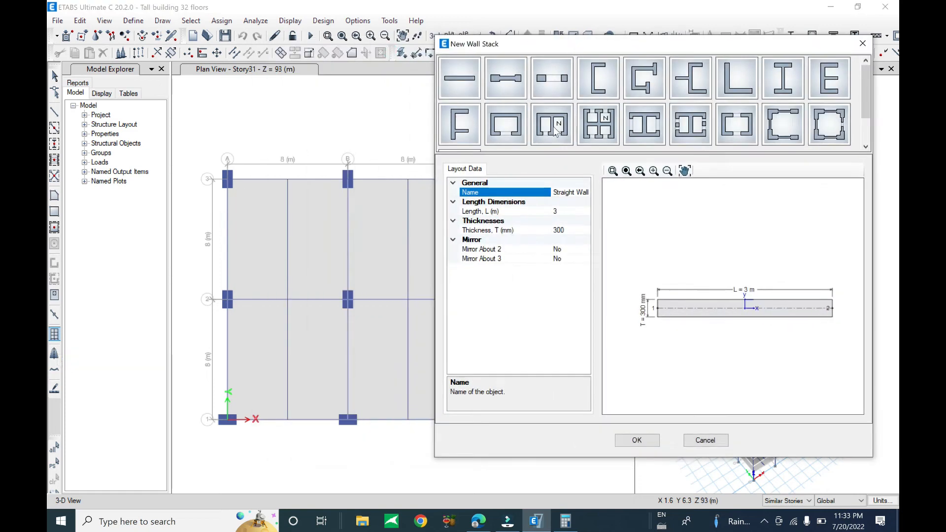
click(553, 131)
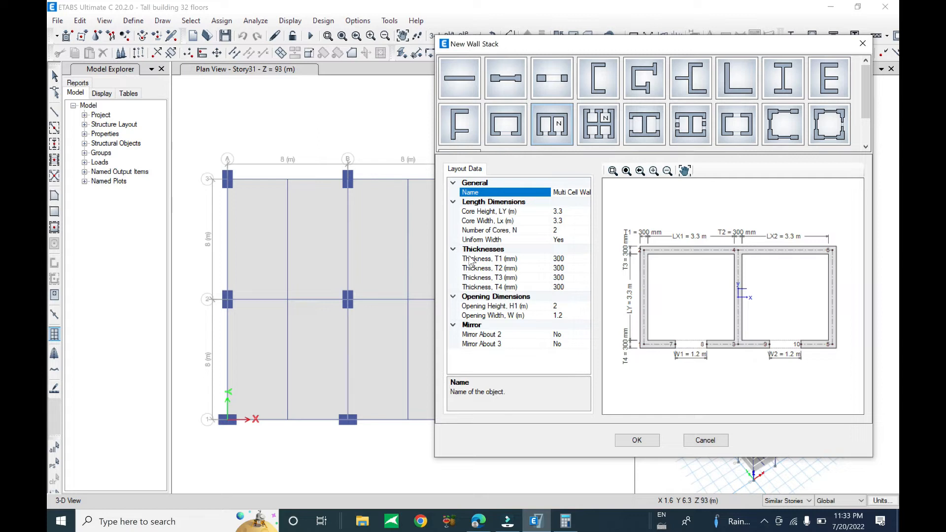
click(566, 259)
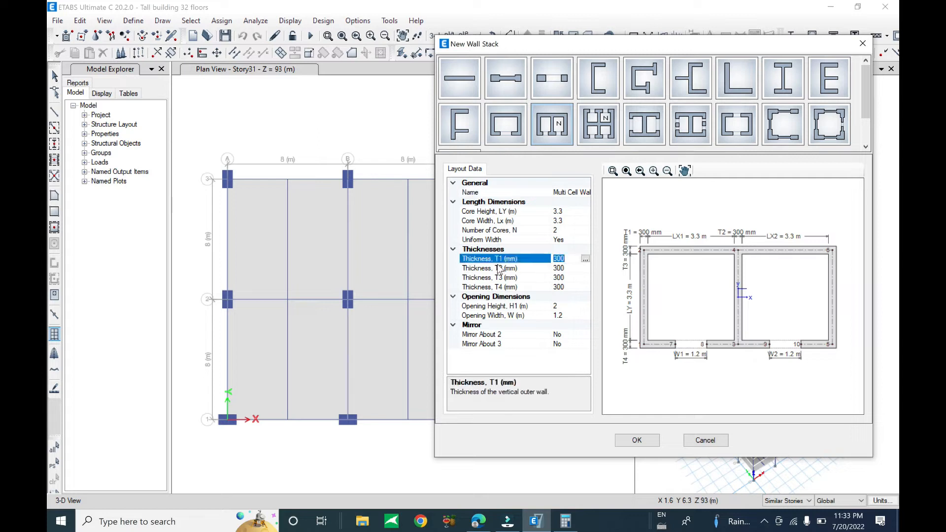
text(500)
click(480, 270)
text(500)
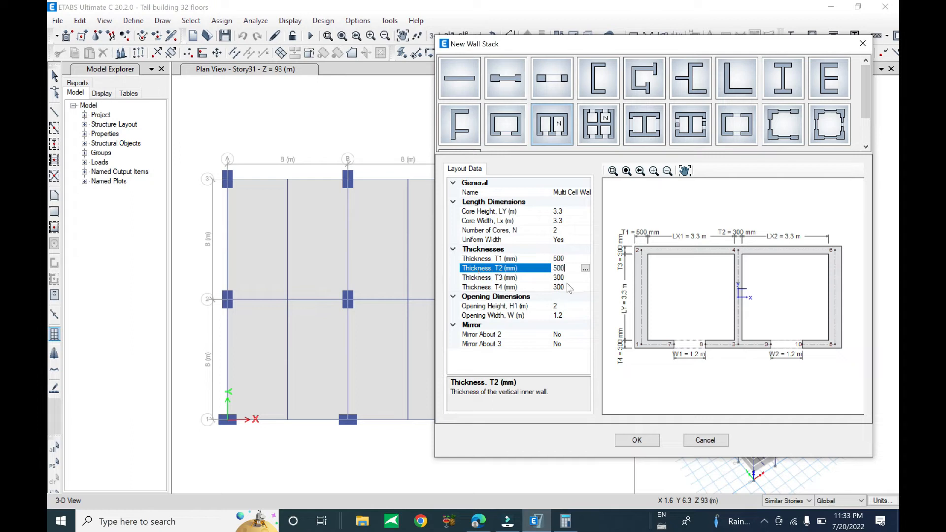
click(504, 278)
text(500)
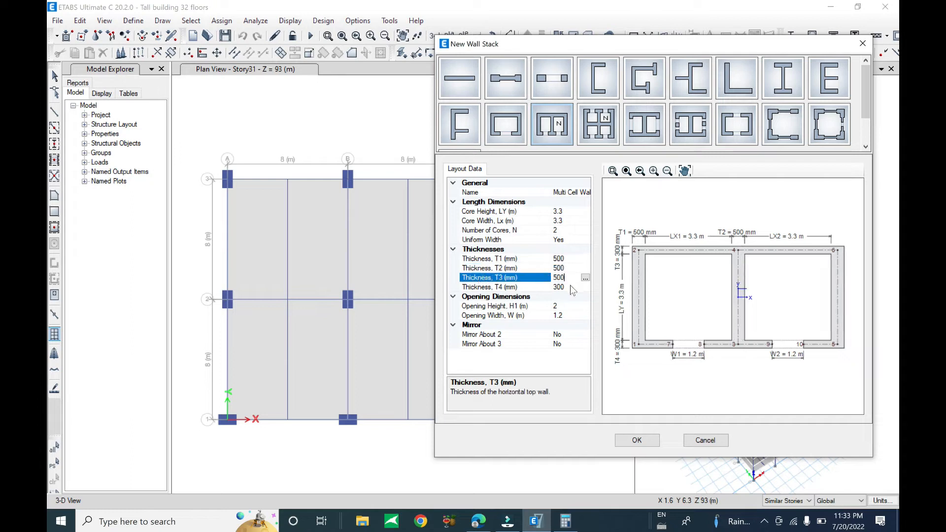
key(Down)
text(500)
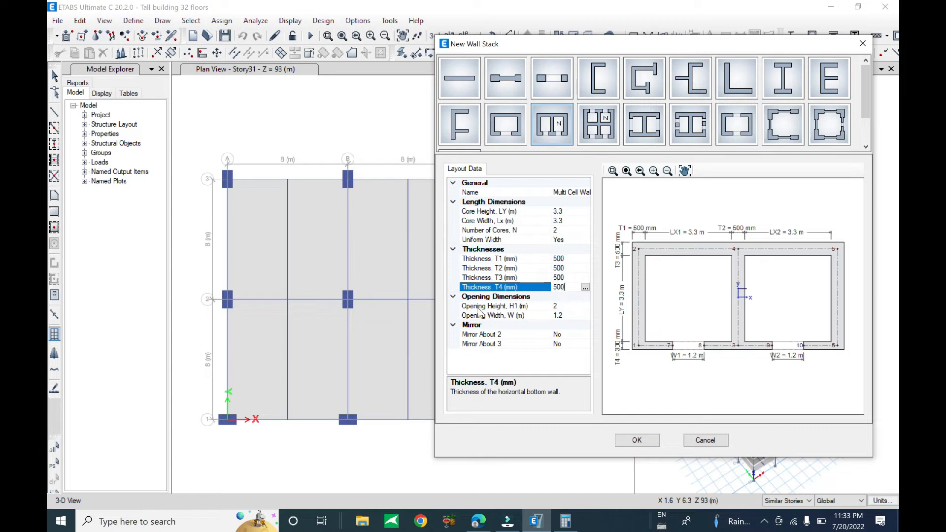
- Set the core wall openings to 2.2 m high and 1.6 m wide, and accept the wall stack layout
click(572, 307)
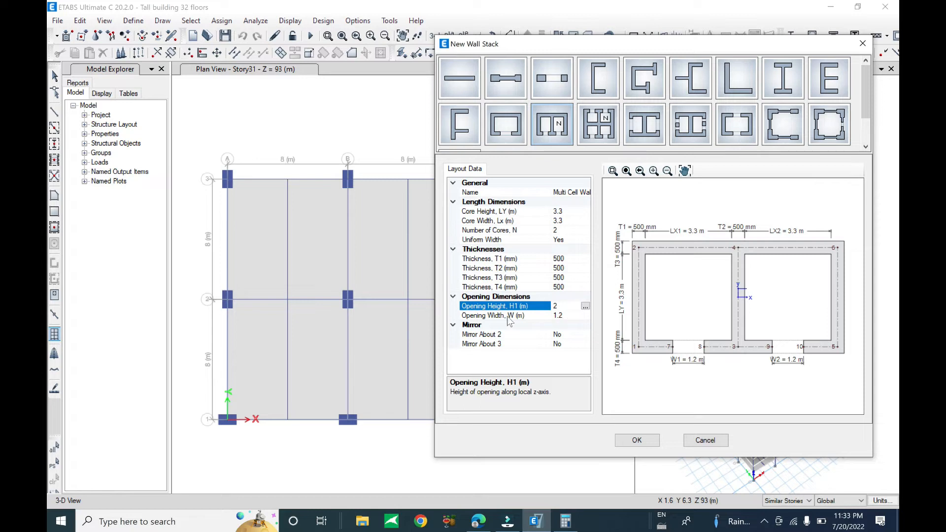
click(565, 317)
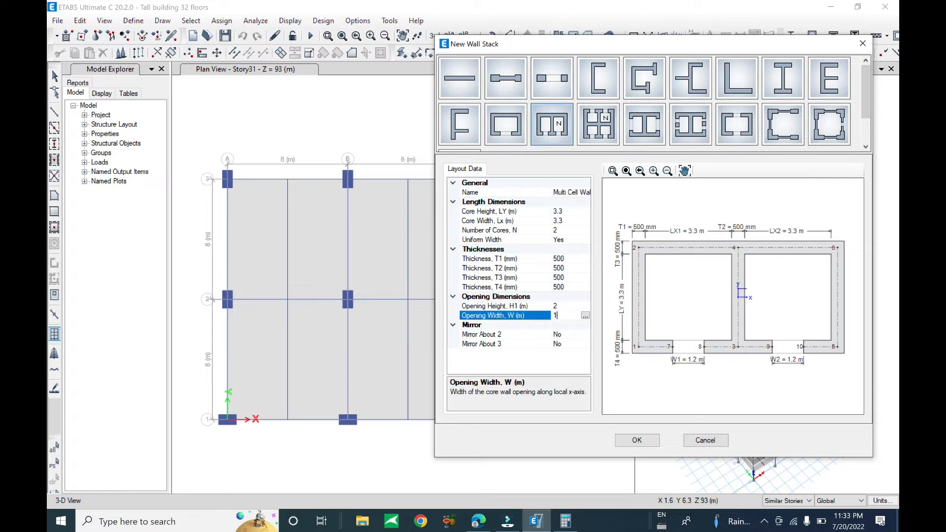
text(1.6)
click(552, 306)
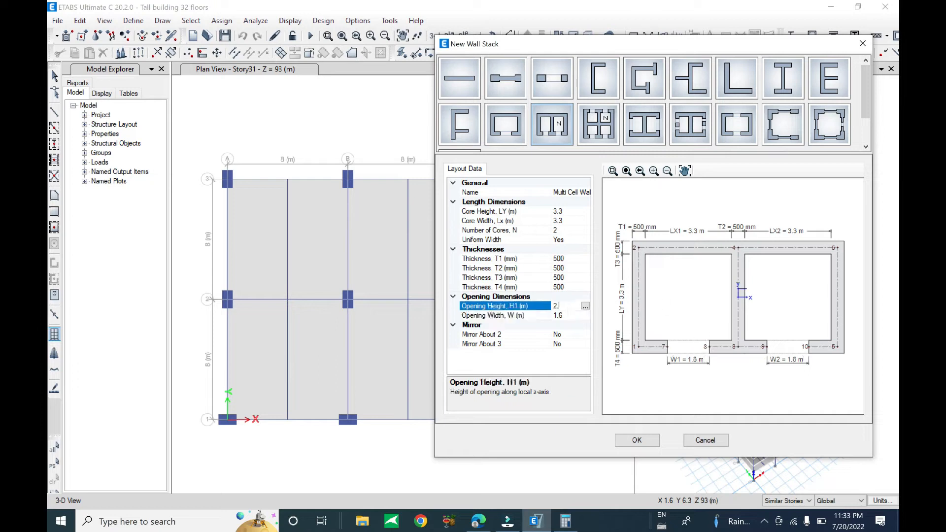
click(566, 316)
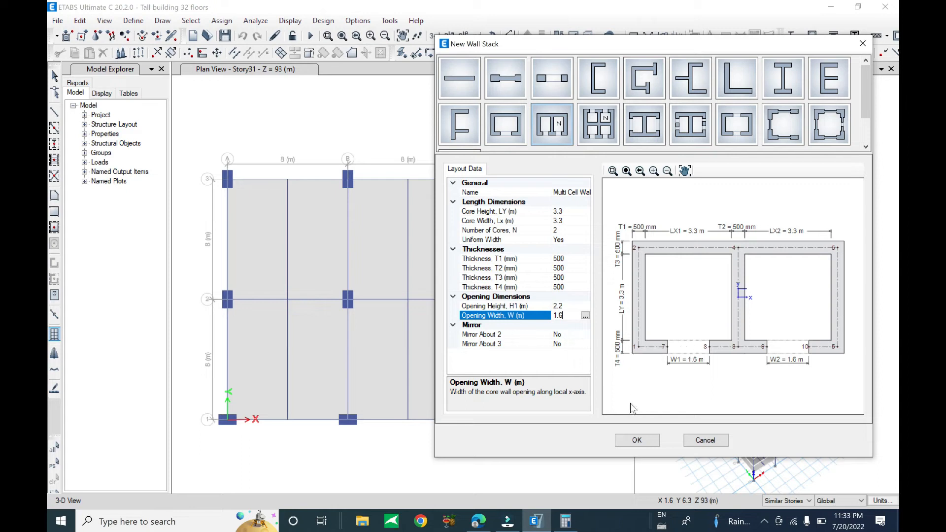
click(636, 441)
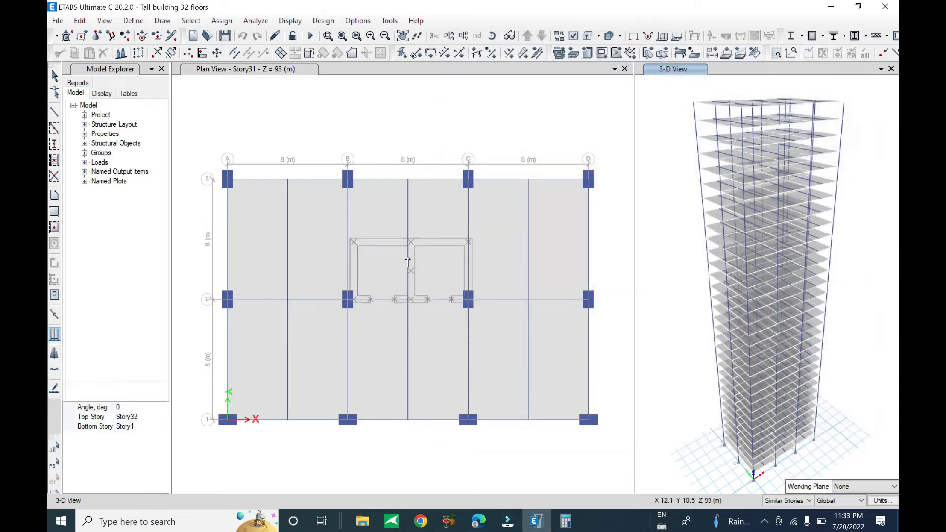
- Position the two-cell wall stack on the secondary beam midway between grids B and C, inside the bay between grids 2 and 3
scroll(410, 240, up, 2)
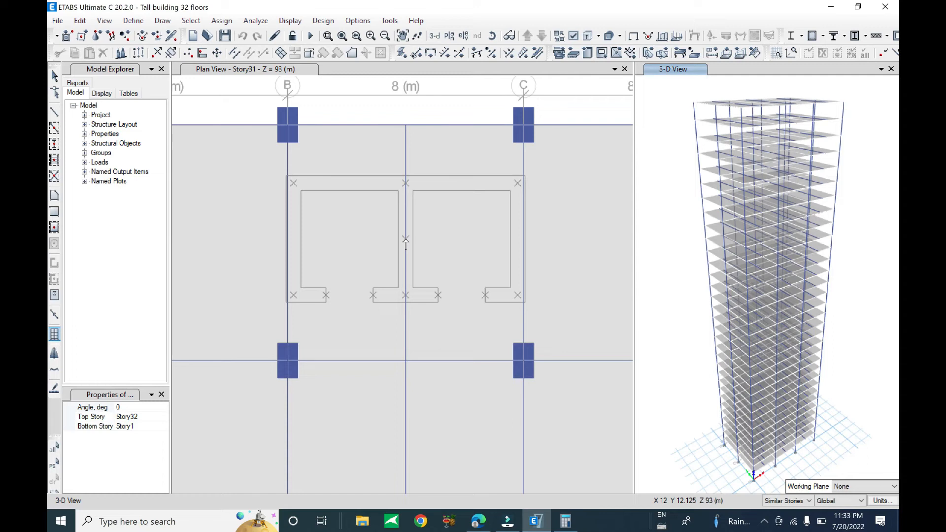
scroll(406, 241, down, 2)
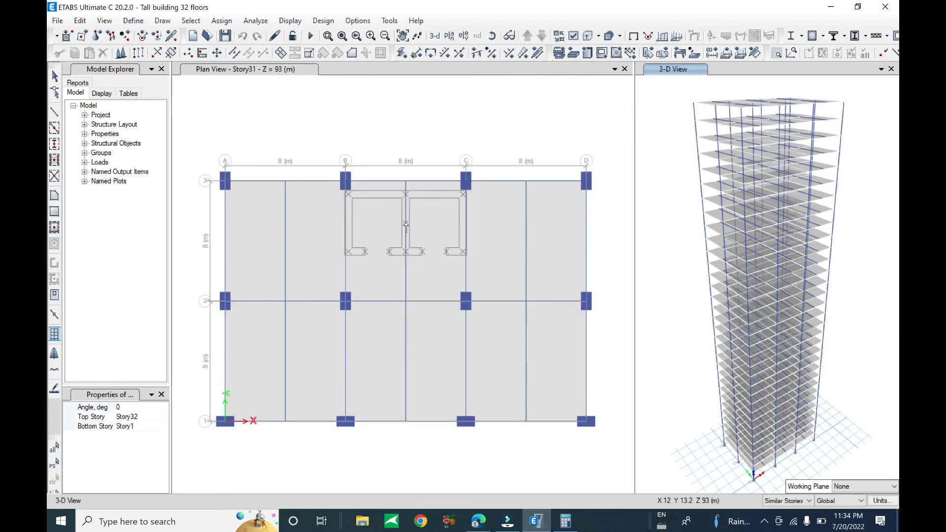
scroll(405, 227, up, 1)
scroll(405, 228, up, 1)
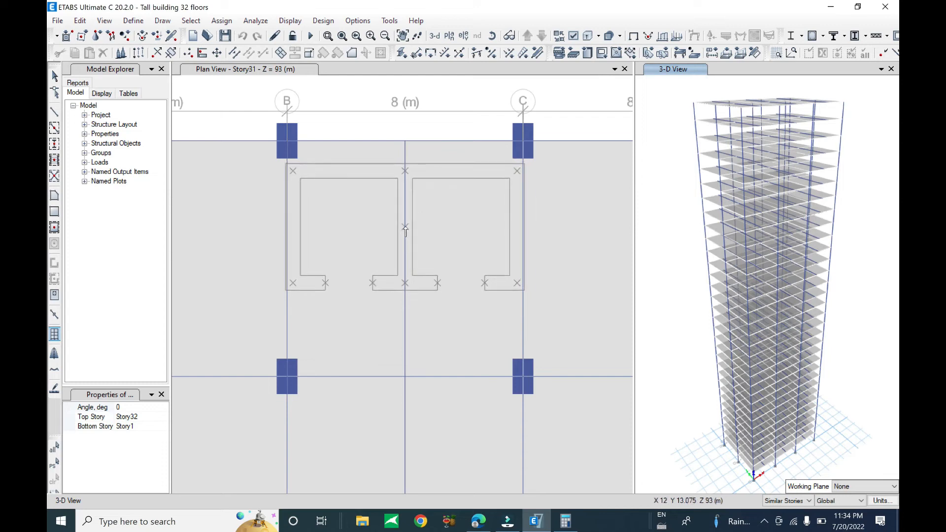
scroll(405, 230, down, 2)
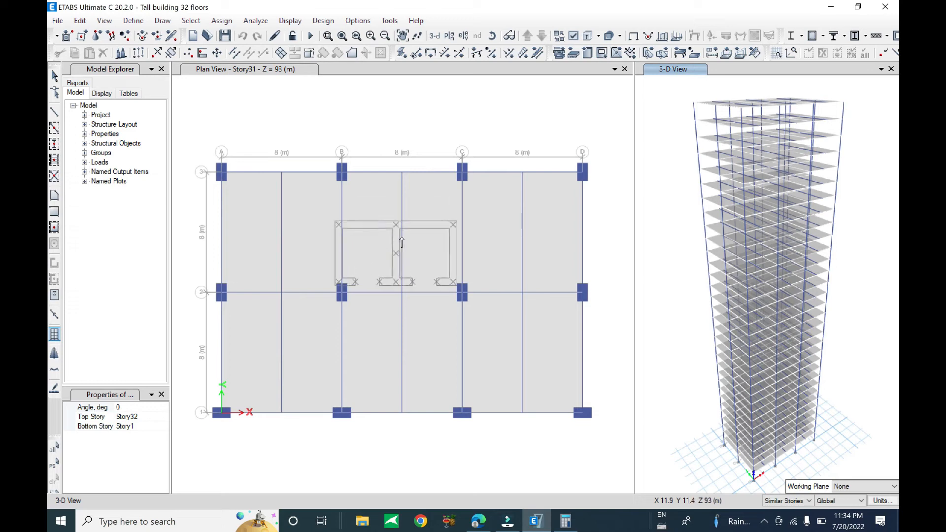
scroll(404, 216, up, 2)
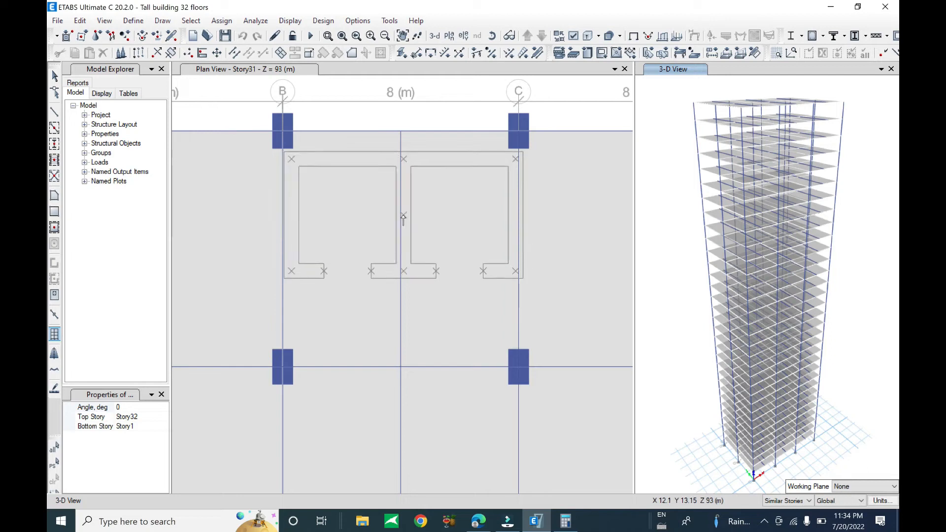
scroll(438, 217, down, 2)
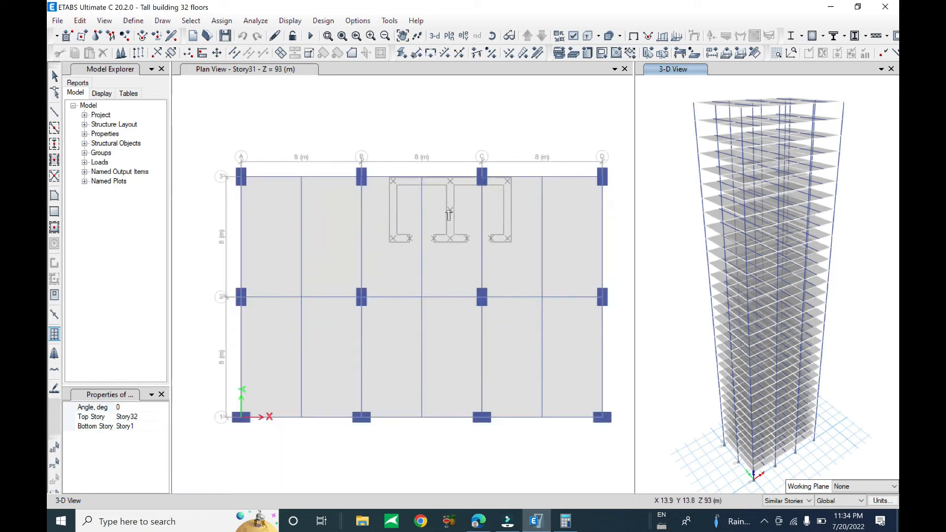
scroll(418, 213, up, 2)
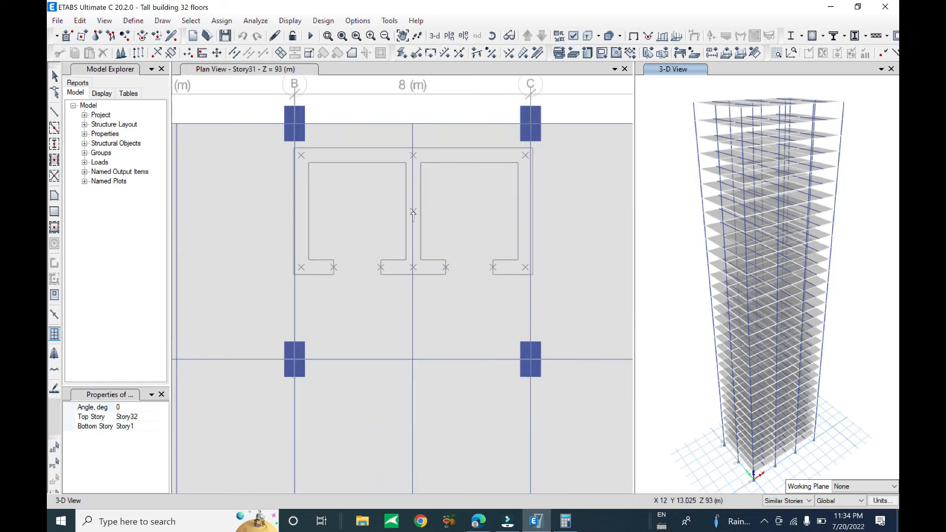